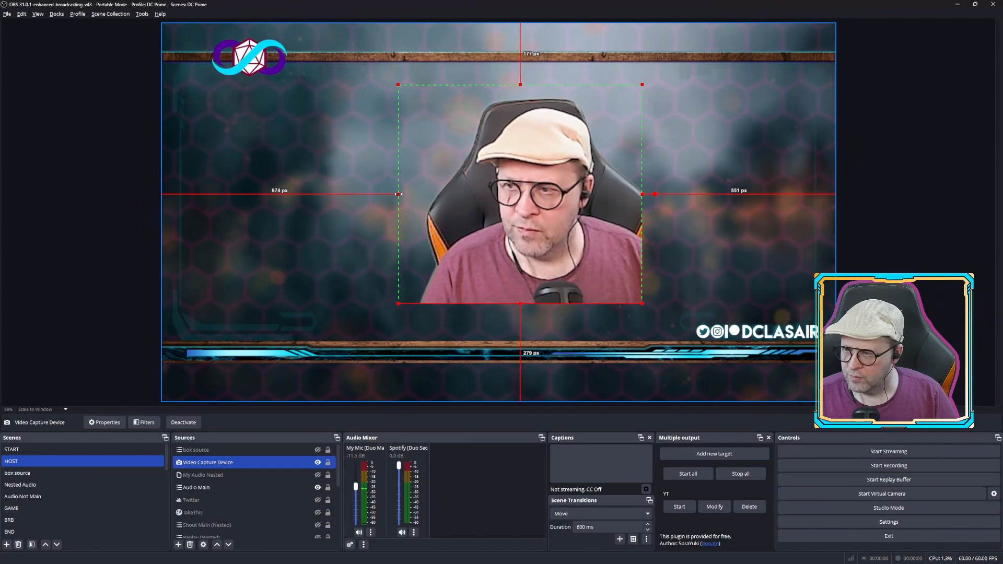
# Shift the webcam source slightly left in the HOST scene preview and deselect it
pyautogui.moveTo(556, 204); pyautogui.dragTo(518, 207)
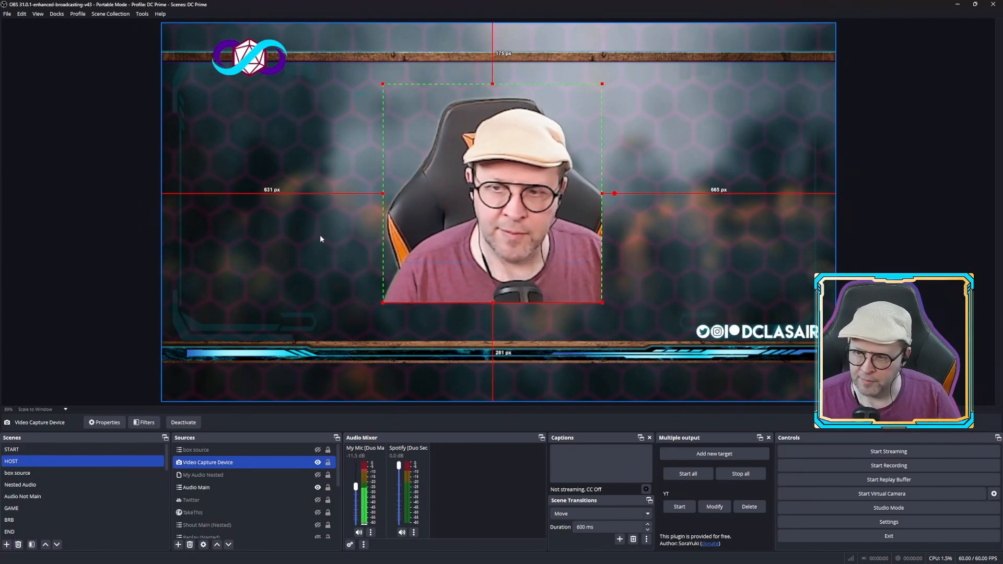
pyautogui.click(120, 227)
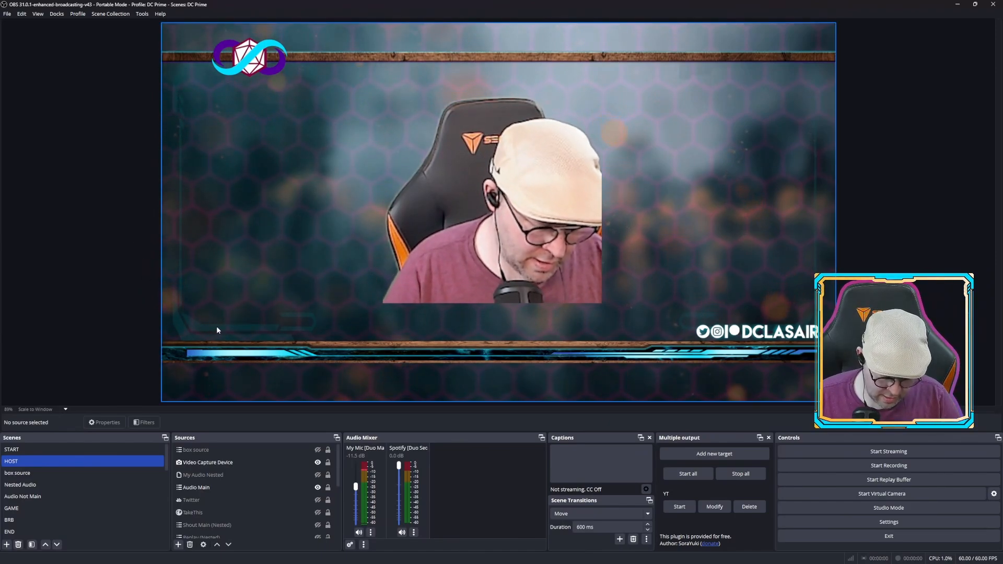
pyautogui.press('alt')
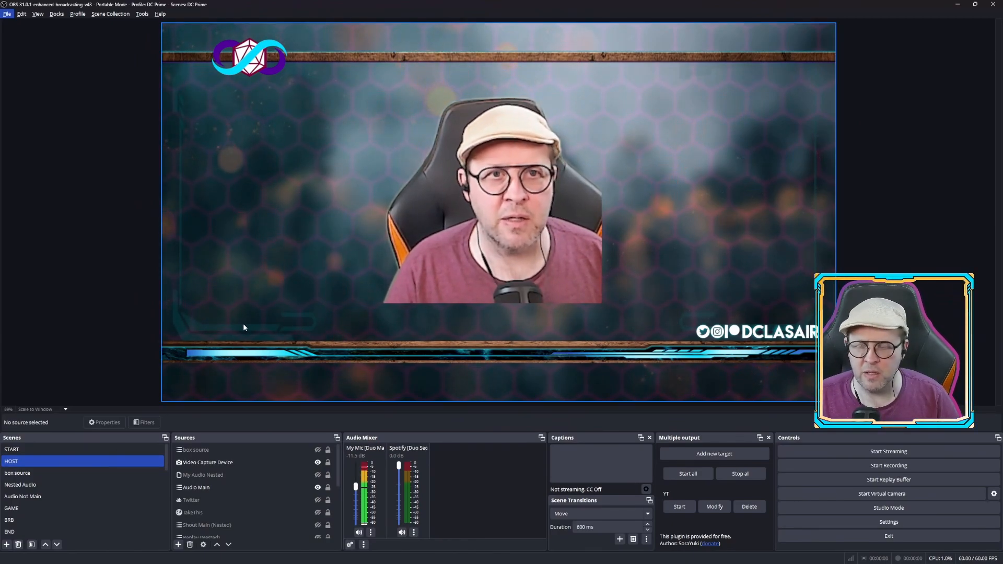
# Add a Glow effect filter with its default name to the Video Capture Device source
pyautogui.click(217, 465)
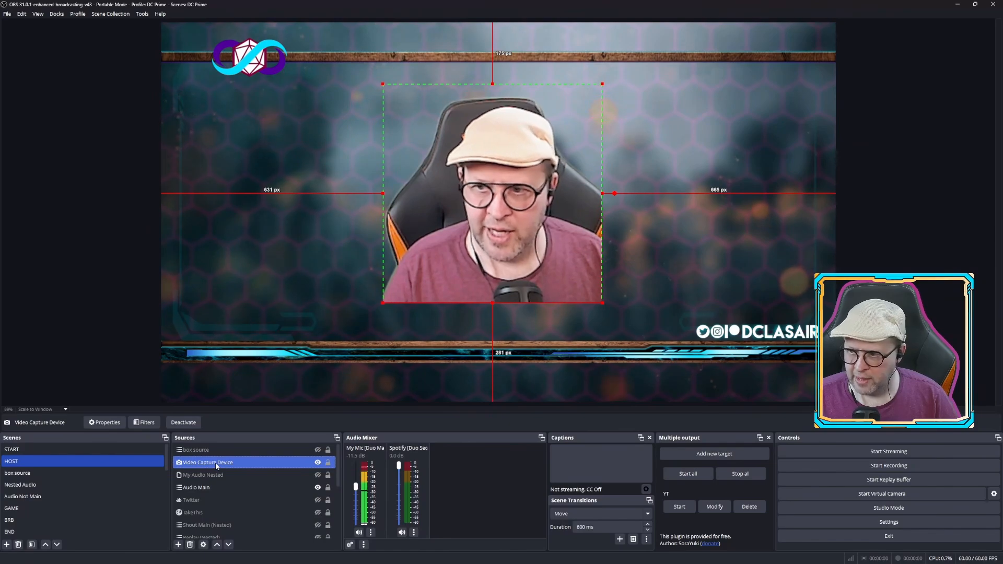
pyautogui.rightClick(216, 464)
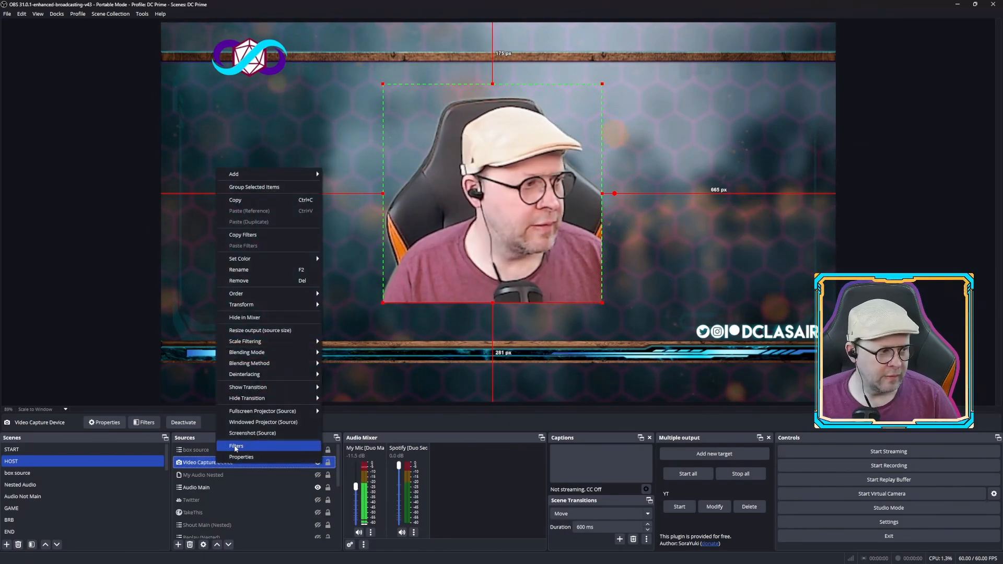
pyautogui.click(235, 446)
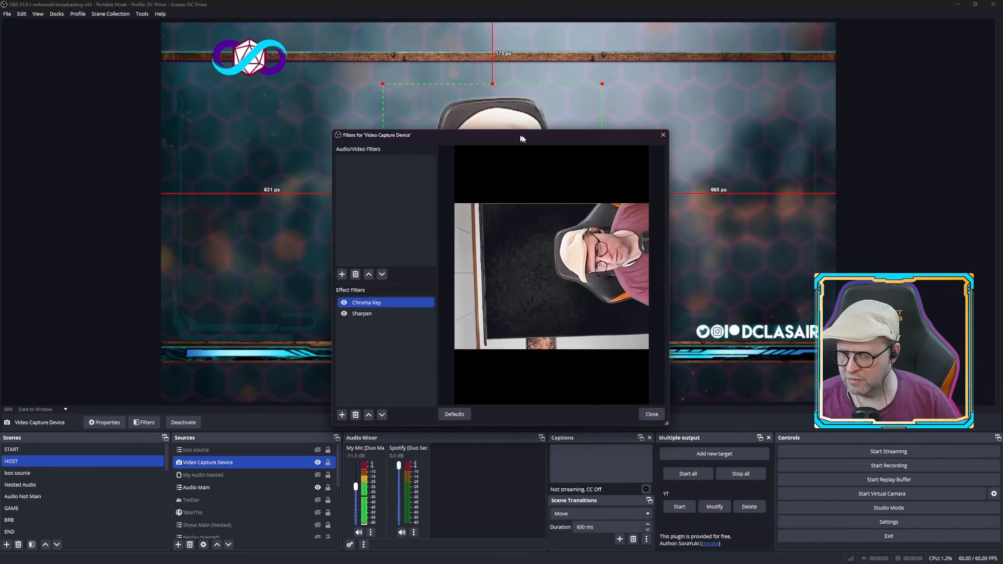
pyautogui.moveTo(520, 136); pyautogui.dragTo(798, 45)
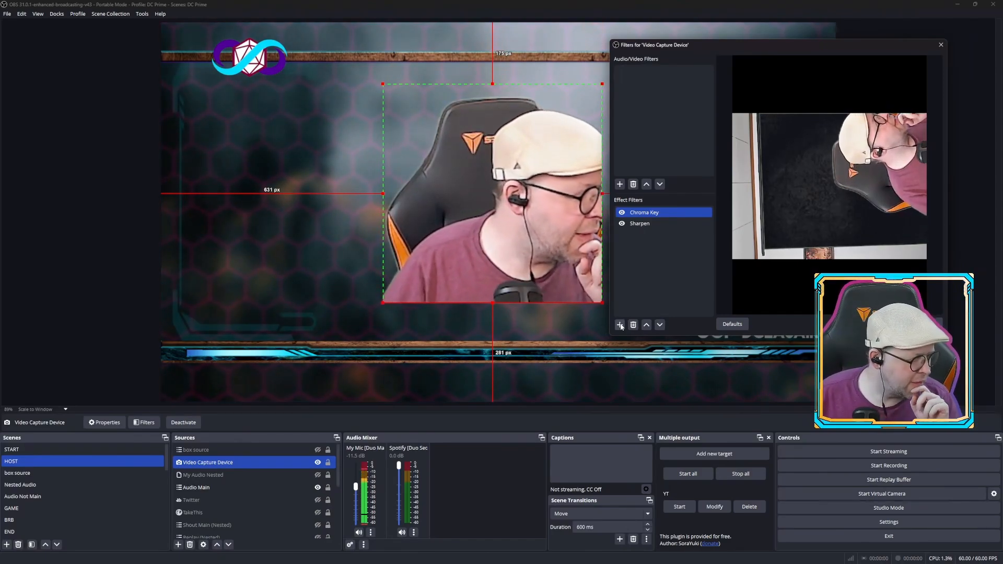
pyautogui.moveTo(99, 563)
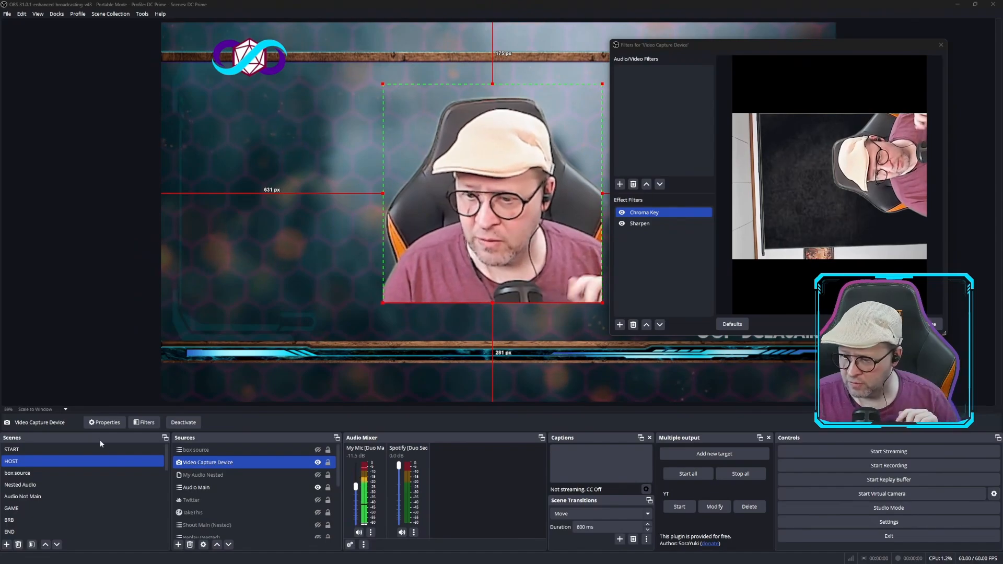
pyautogui.click(620, 325)
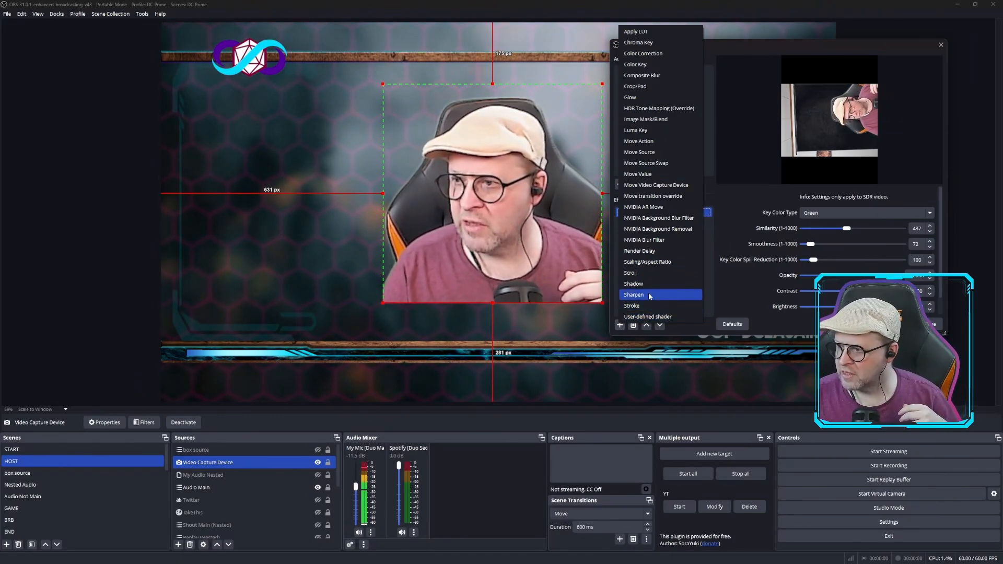
pyautogui.click(645, 98)
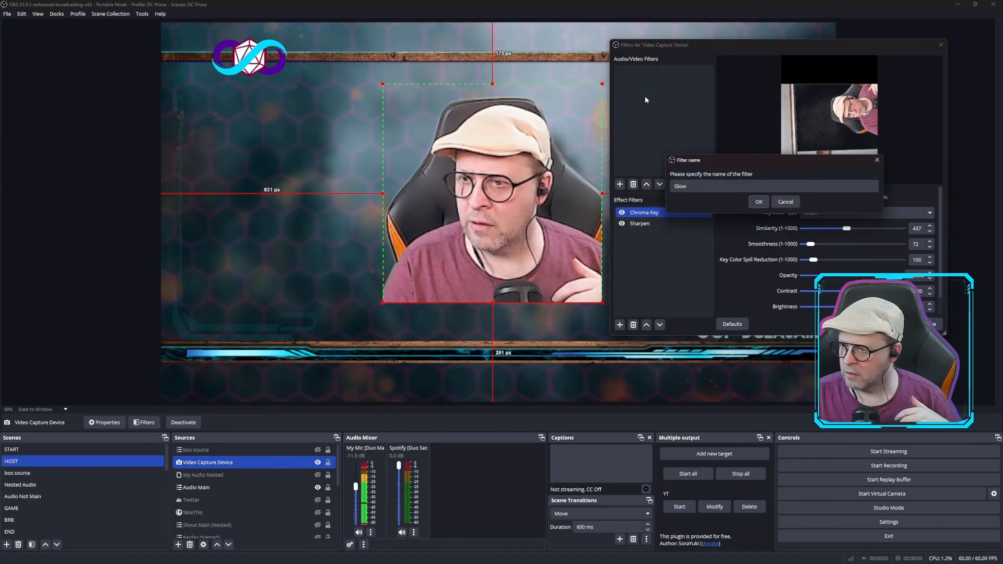
pyautogui.click(757, 204)
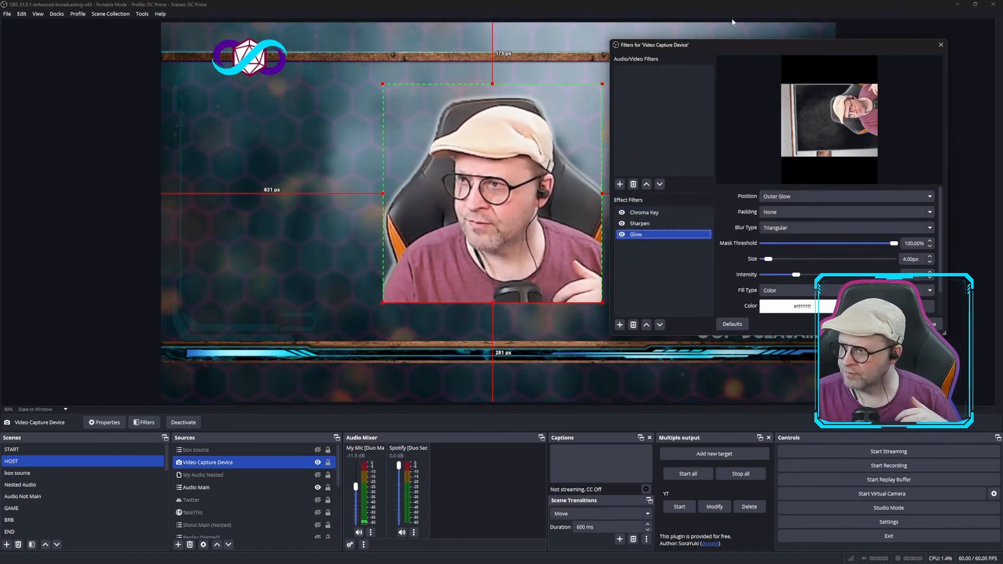
# Set the Glow filter's blur type to Dual Kawase, with the filter window moved clear of the webcam image
pyautogui.moveTo(741, 45); pyautogui.dragTo(193, 64)
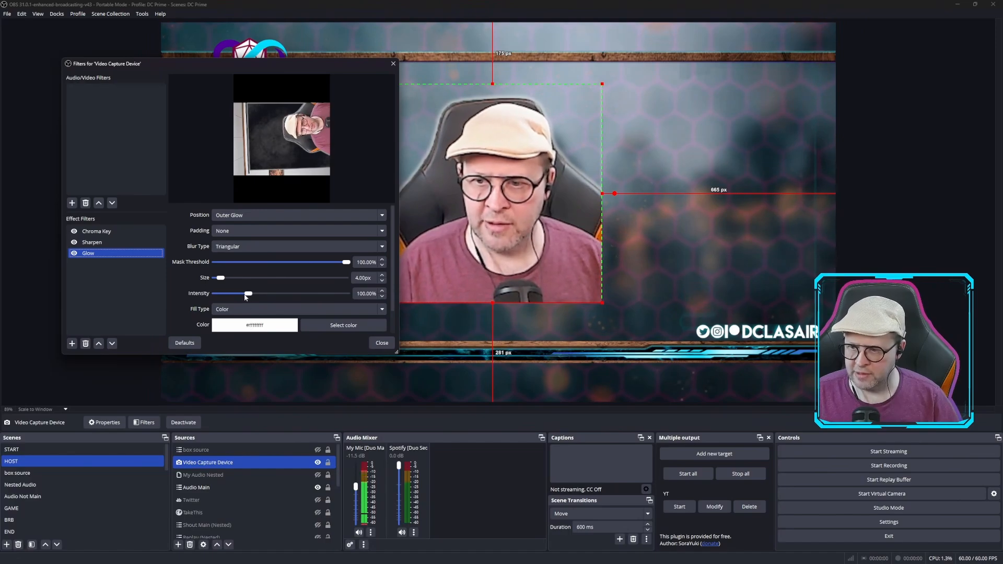
pyautogui.click(265, 214)
pyautogui.click(265, 214)
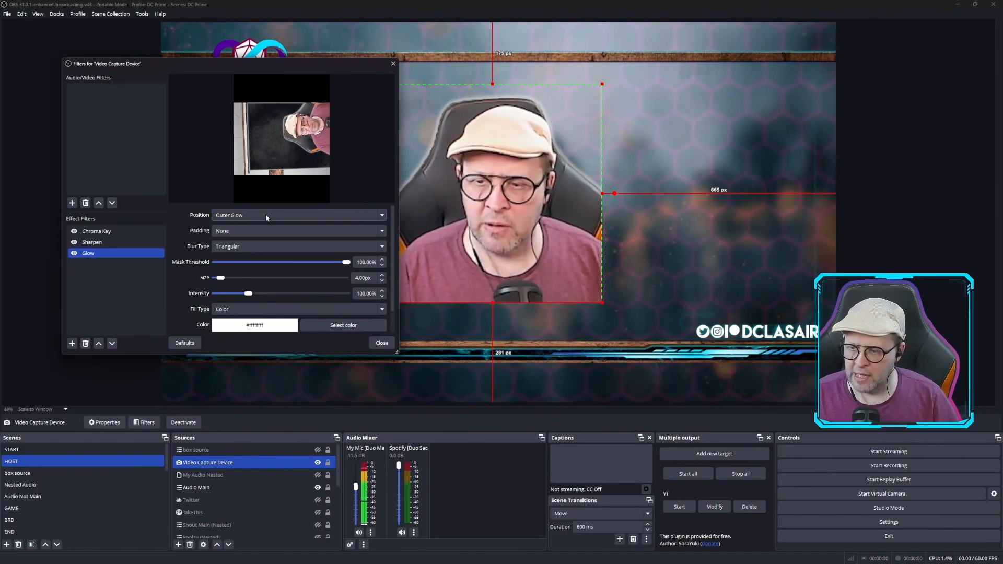
pyautogui.click(265, 245)
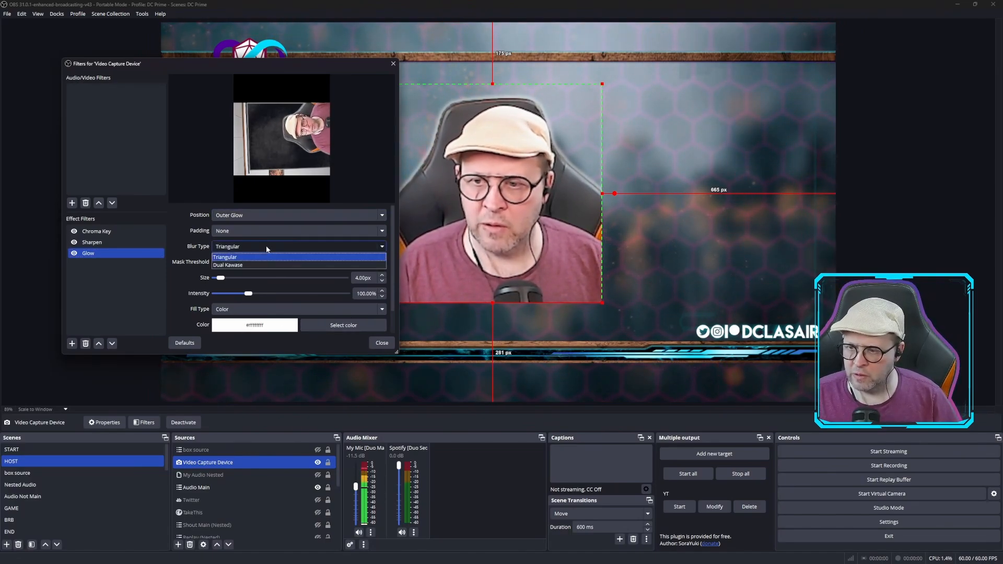
pyautogui.click(236, 265)
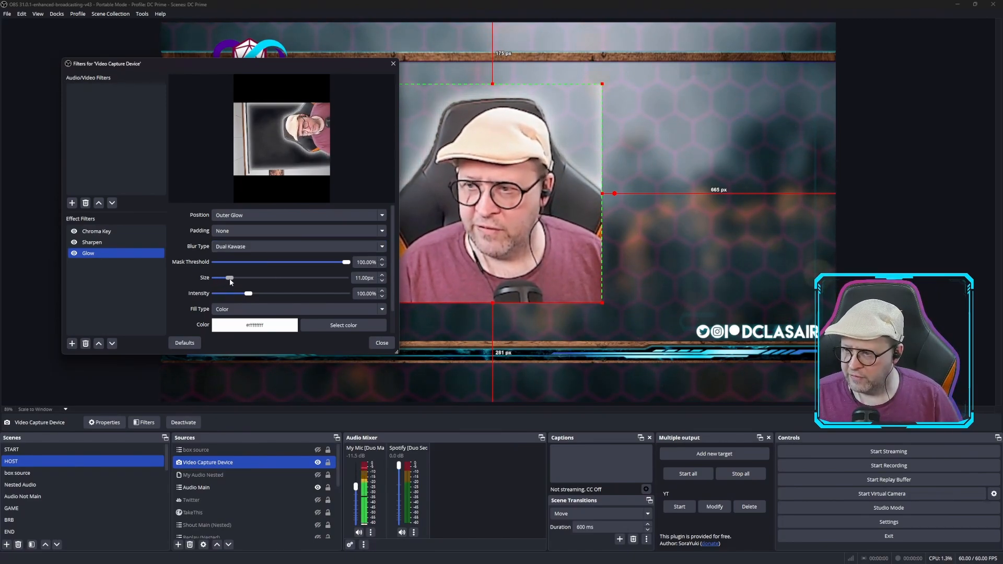
# Set the glow size to 7 px and its color to purple #aa55ff
pyautogui.moveTo(231, 282)
pyautogui.mouseDown()
pyautogui.moveTo(278, 283)
pyautogui.moveTo(225, 280)
pyautogui.mouseUp()
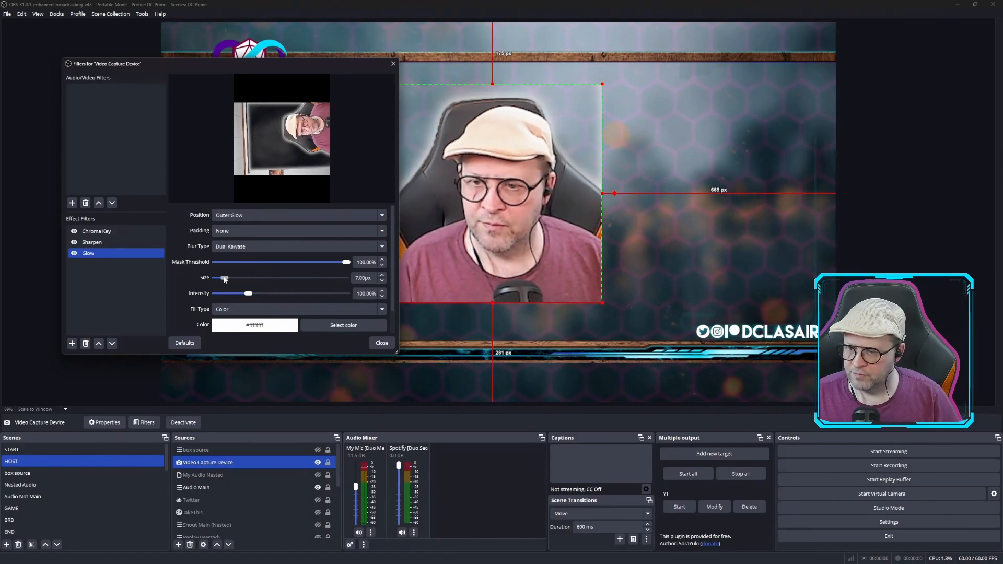
pyautogui.click(330, 326)
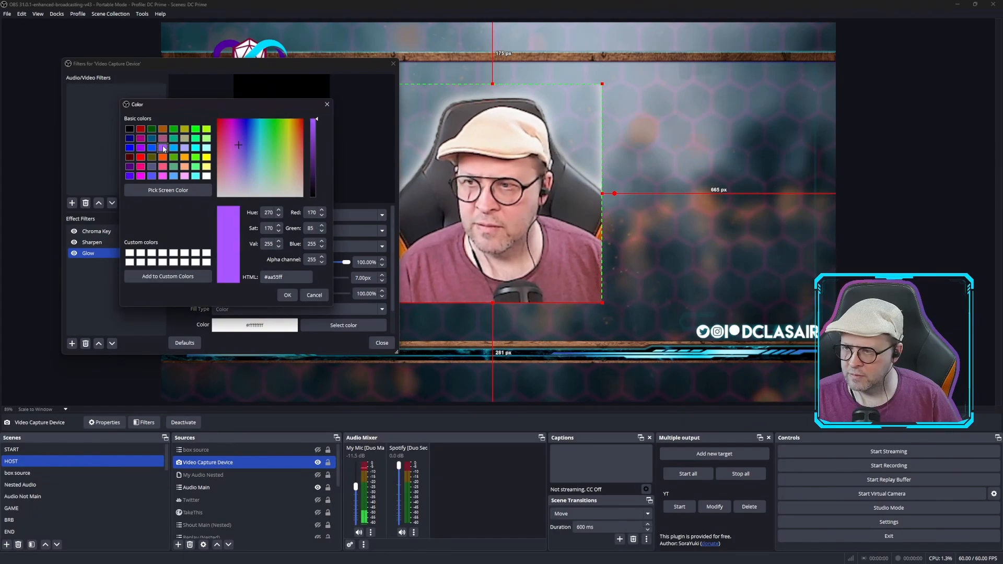
pyautogui.click(287, 294)
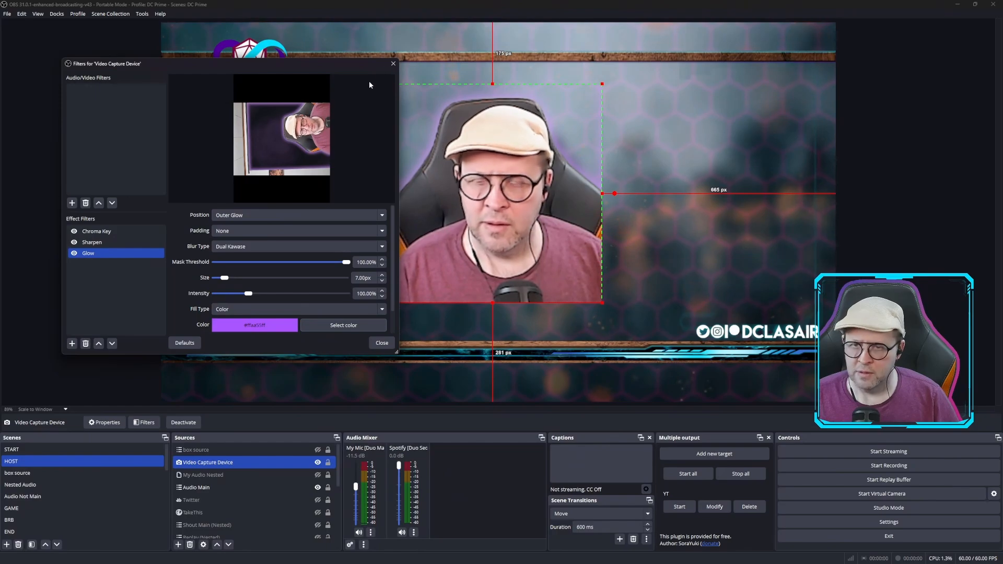
# Change the glow's fill type to Source using BI LINE GRADIENT, and close the filter settings
pyautogui.click(382, 310)
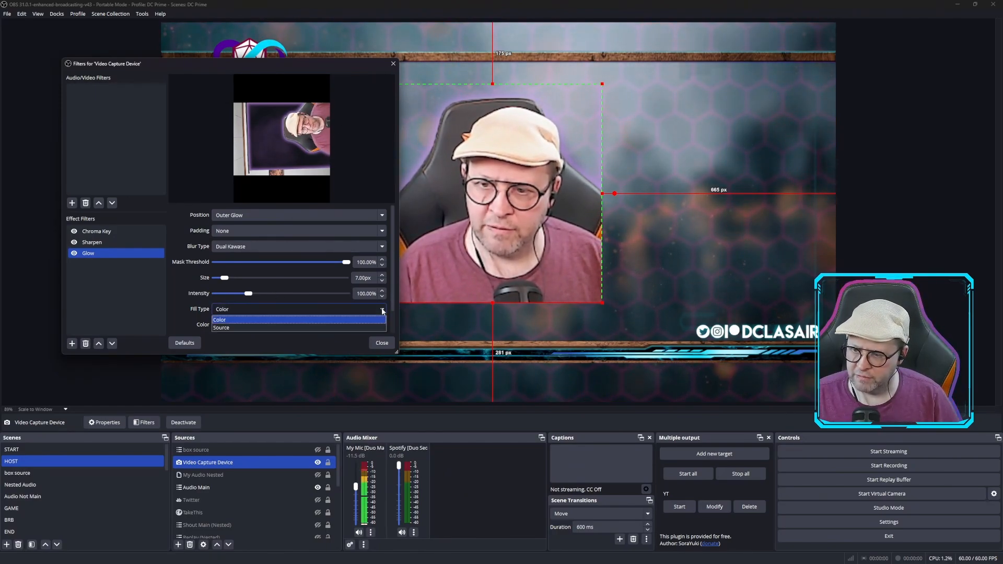
pyautogui.click(245, 328)
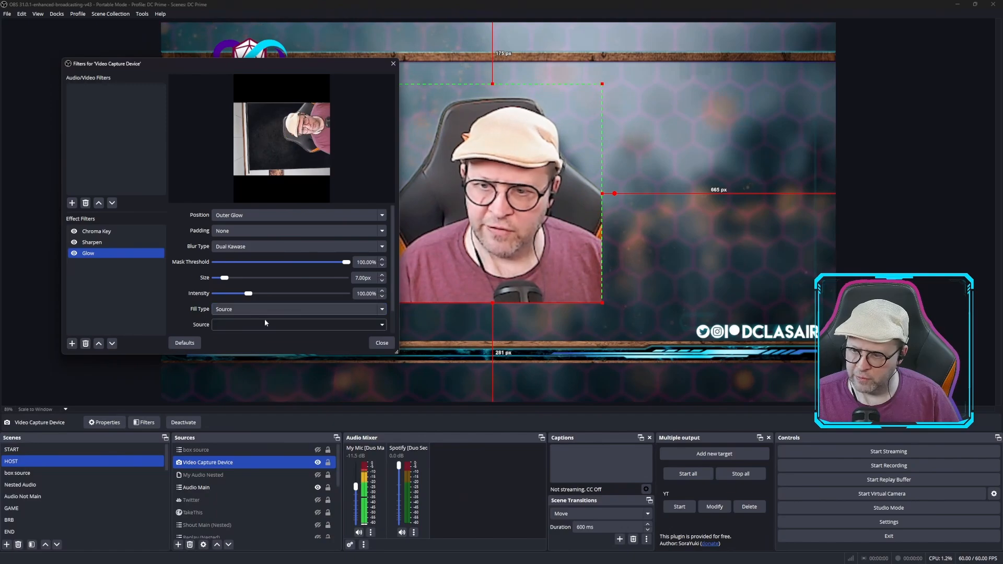
pyautogui.click(382, 326)
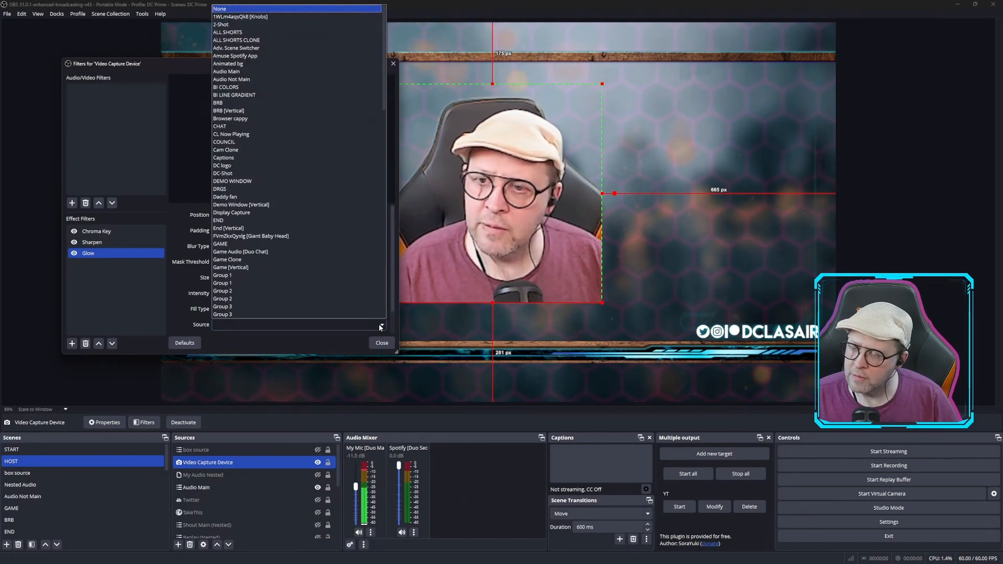
pyautogui.click(253, 95)
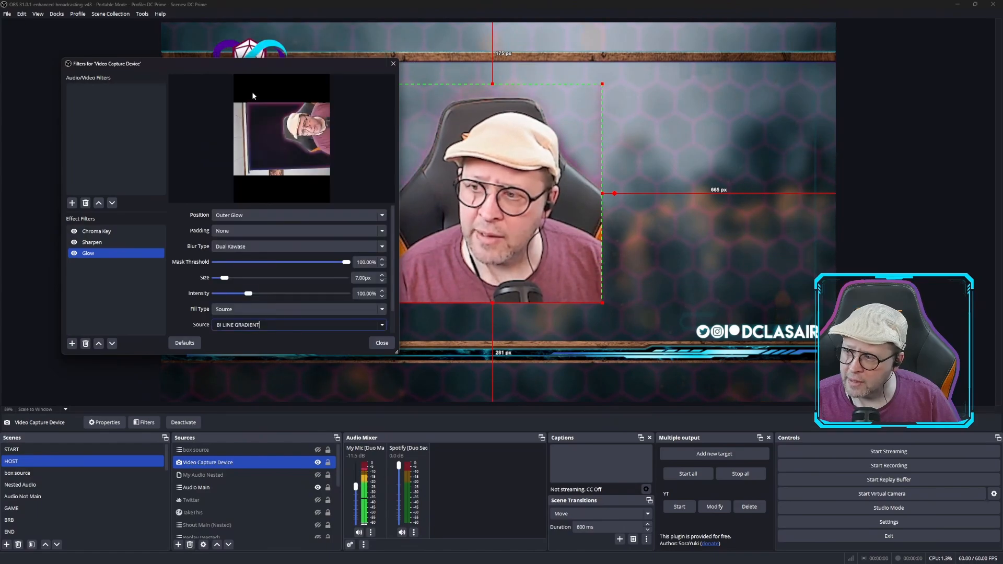
pyautogui.click(377, 346)
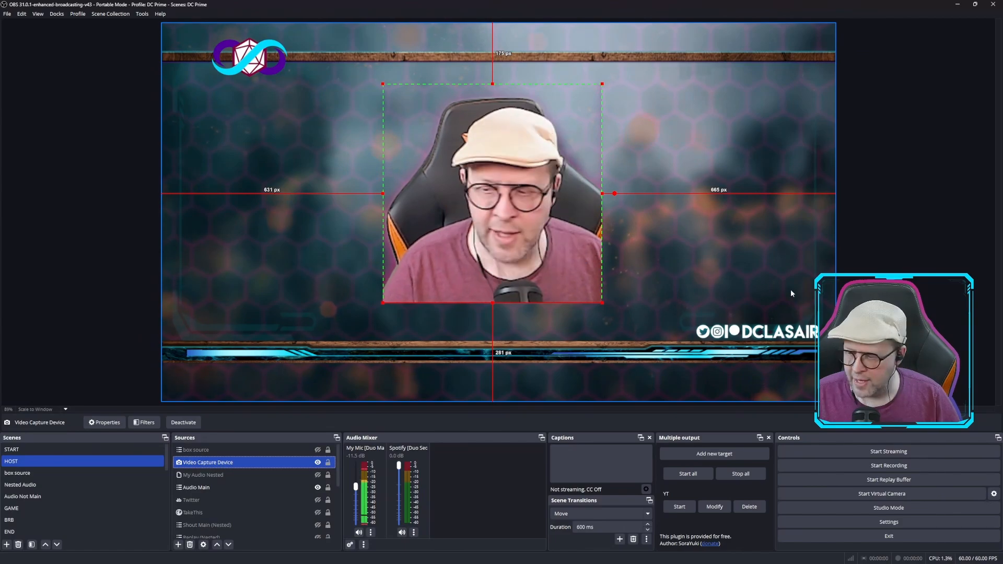
# Reopen the Video Capture Device's filters and disable the Glow filter
pyautogui.rightClick(205, 463)
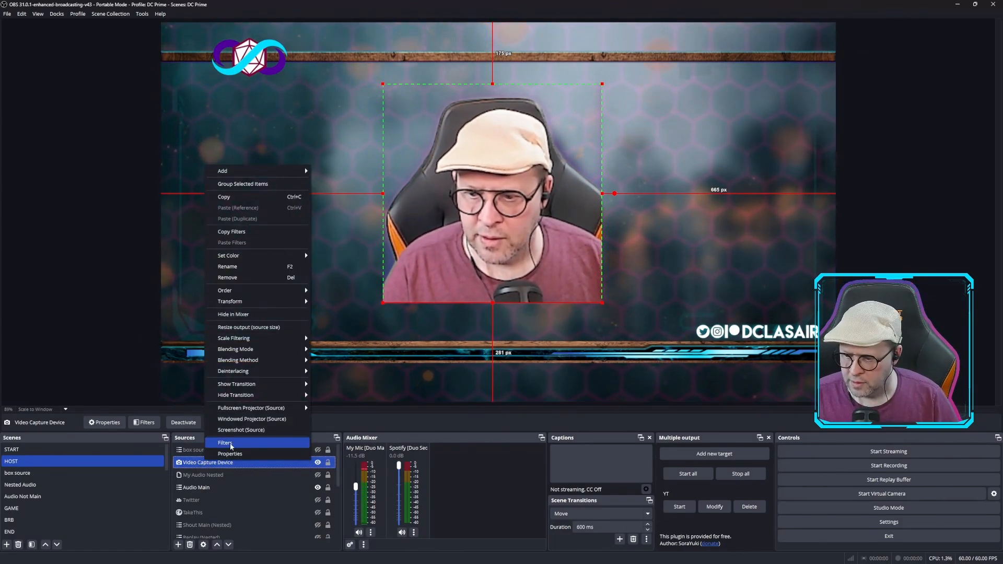
pyautogui.click(230, 443)
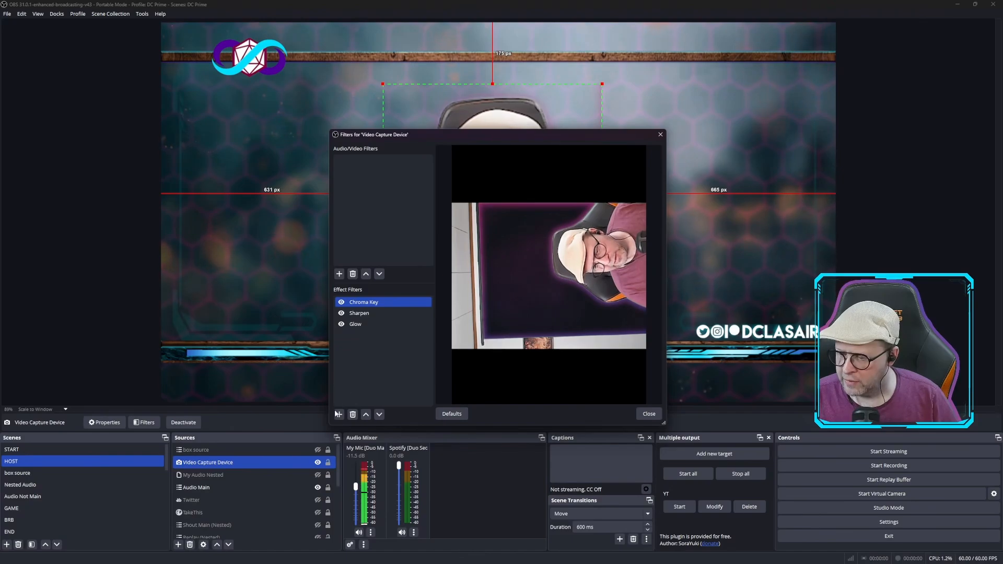
pyautogui.click(349, 325)
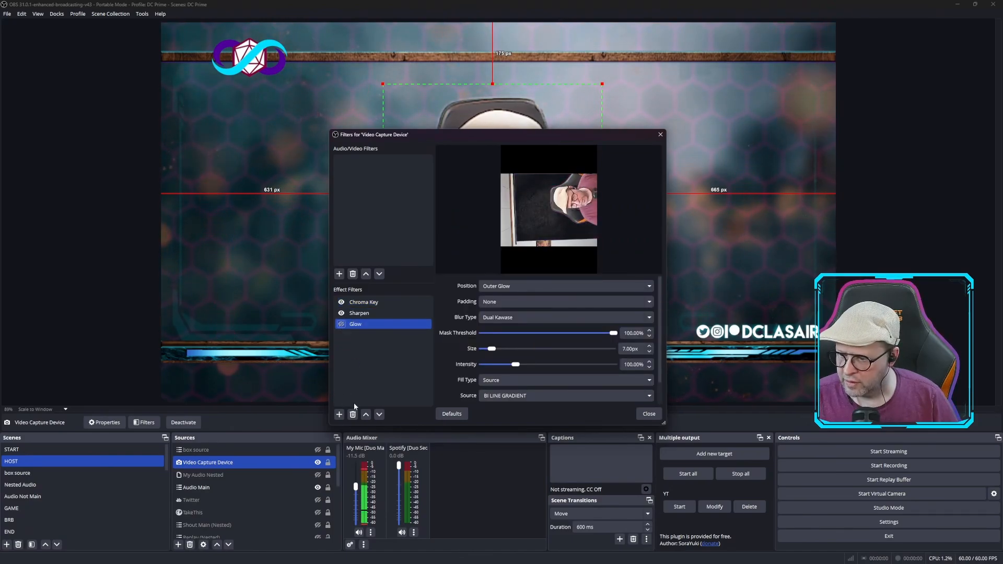
# Add a Shadow effect filter with its default name to the Video Capture Device source
pyautogui.click(339, 414)
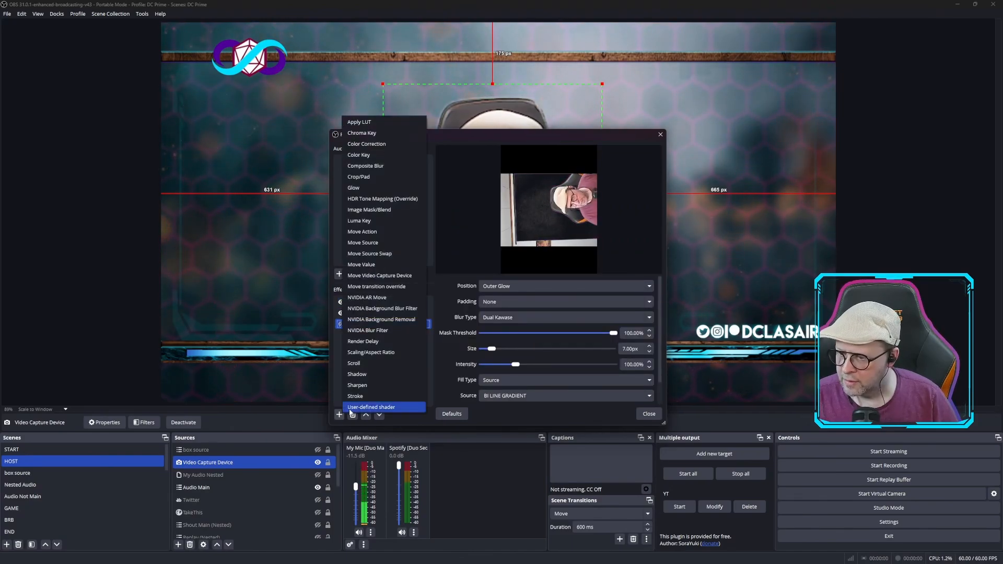
pyautogui.click(385, 374)
pyautogui.click(474, 288)
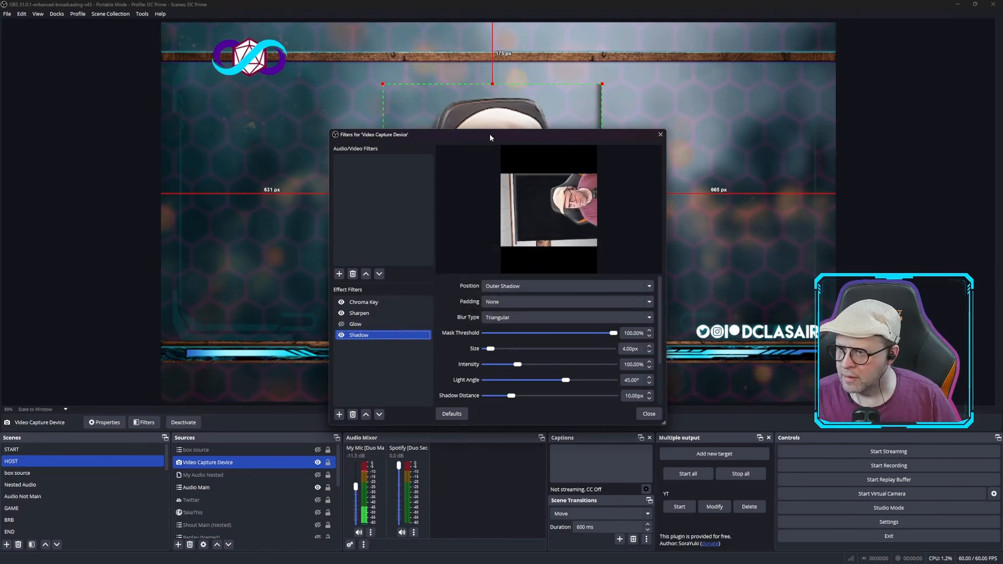
# Set the Shadow filter's color to light lavender #aaaaff, with the filter window moved off the webcam image
pyautogui.moveTo(482, 134); pyautogui.dragTo(167, 34)
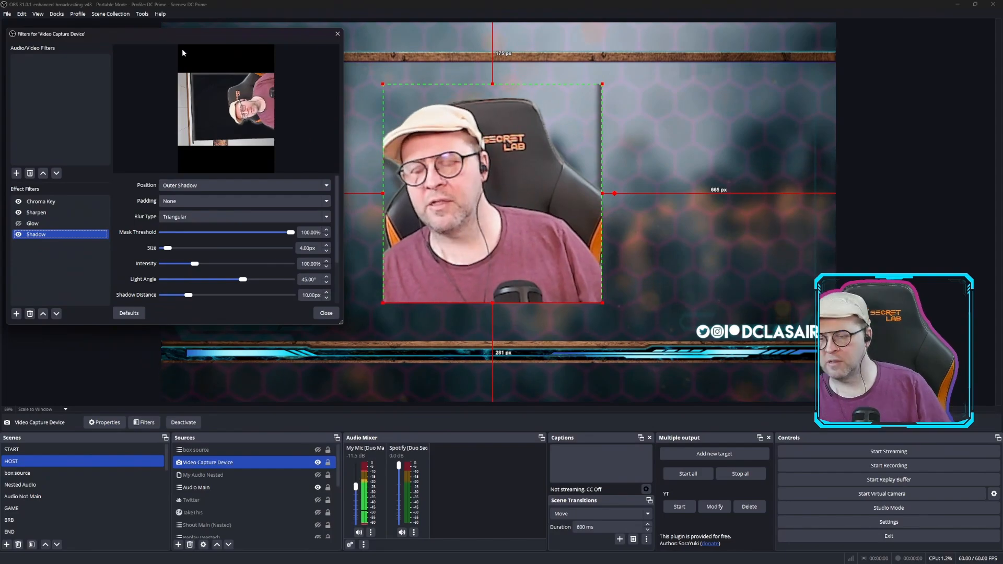
pyautogui.scroll(-2, 278, 297)
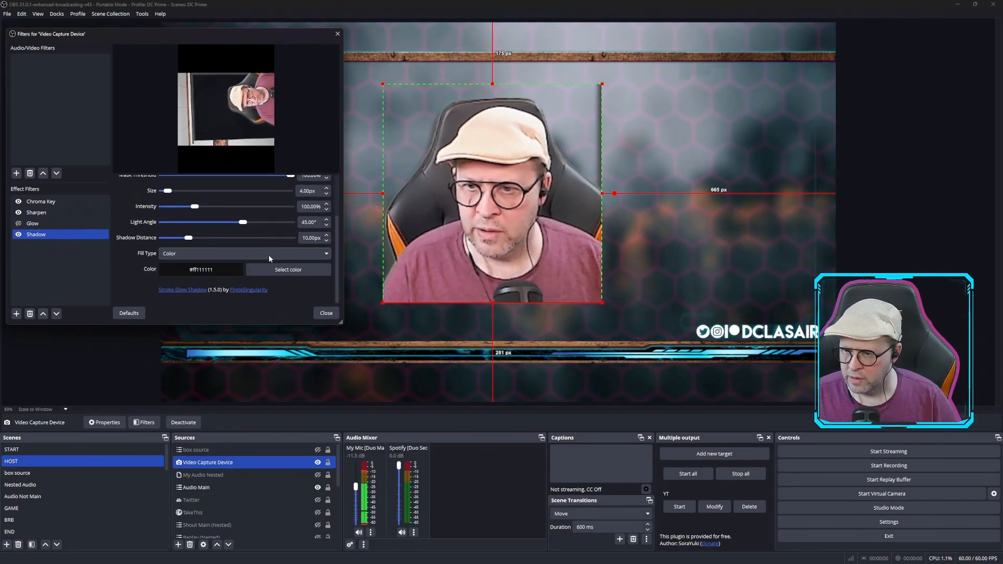
pyautogui.click(301, 270)
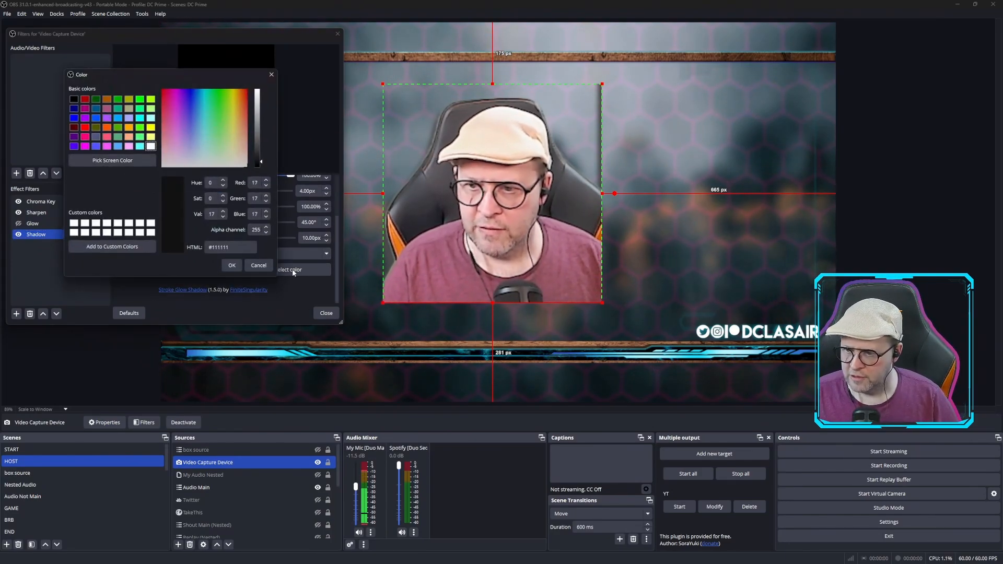
pyautogui.click(128, 118)
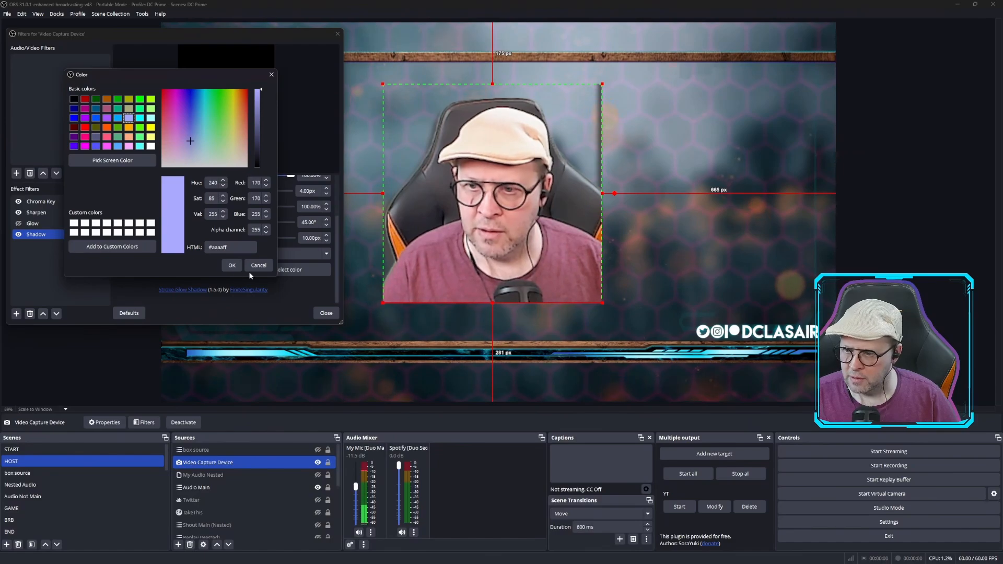
pyautogui.click(232, 265)
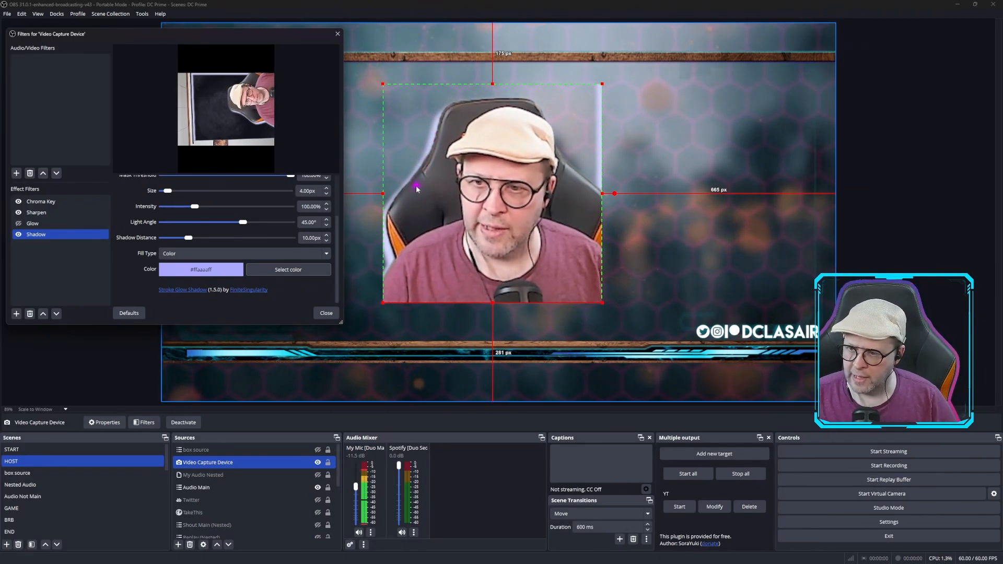
# Set the Shadow filter's blur type to Dual Kawase and its intensity to 192%
pyautogui.scroll(3, 254, 218)
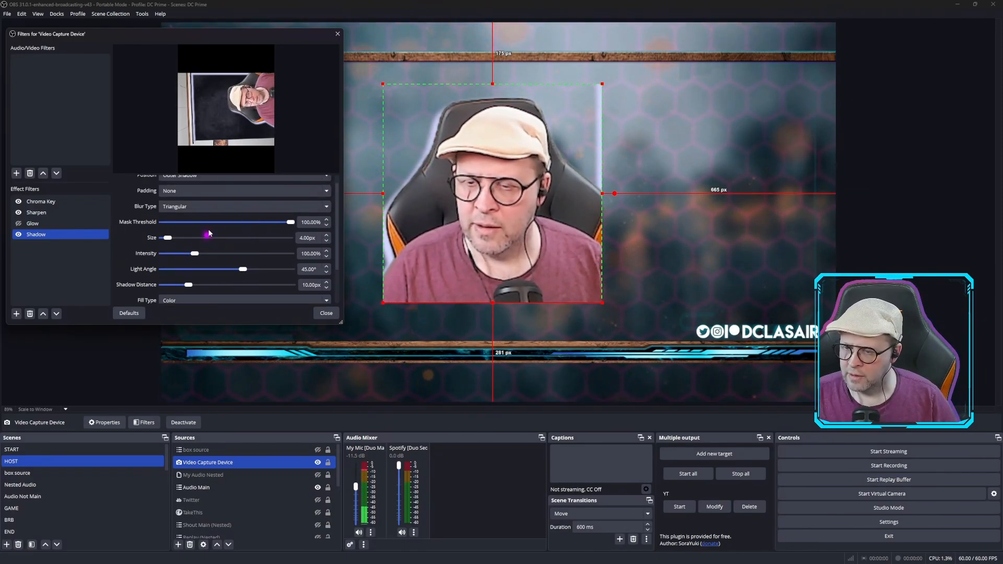
pyautogui.click(216, 208)
pyautogui.click(200, 226)
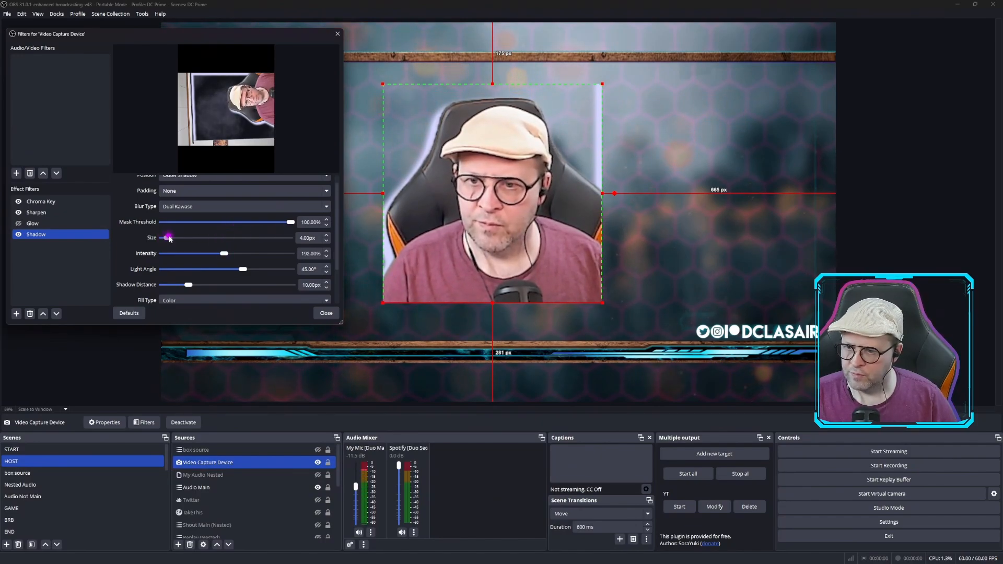
# Set the Shadow filter's size to 17 px and its fill type to Source
pyautogui.moveTo(170, 239); pyautogui.dragTo(189, 239)
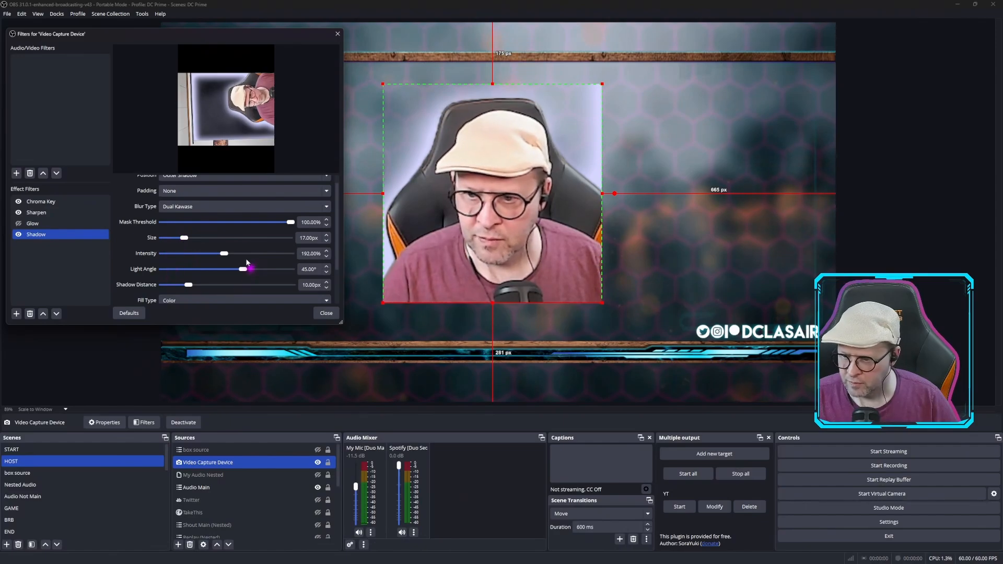
pyautogui.scroll(-3, 245, 258)
pyautogui.click(324, 254)
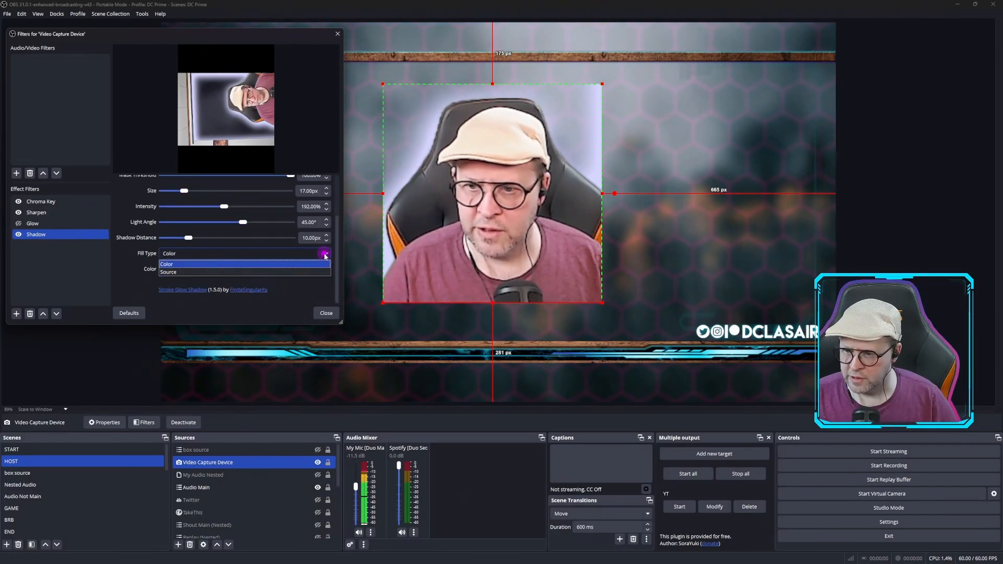
pyautogui.click(205, 272)
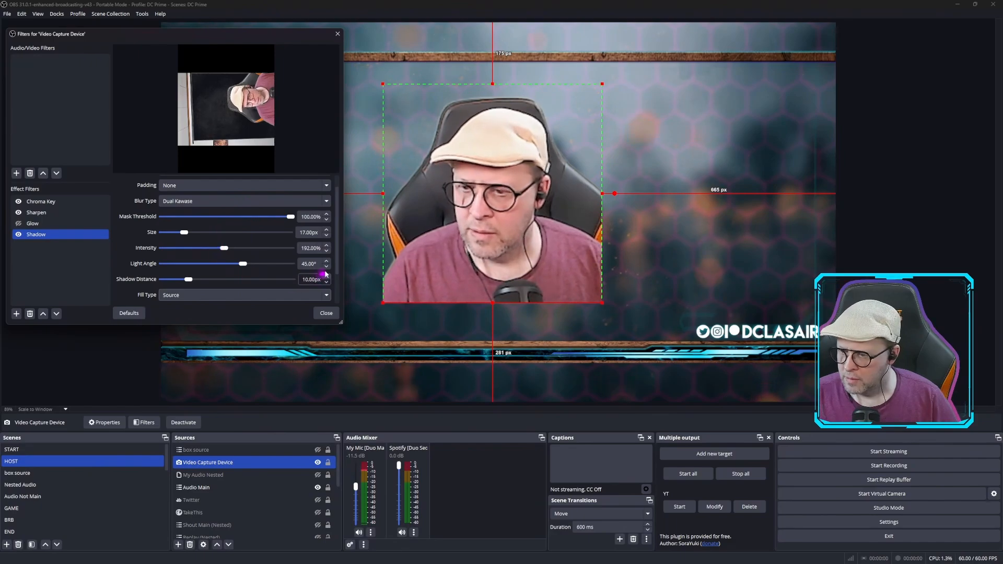
# Choose Square frame gradient as the Shadow filter's fill source
pyautogui.scroll(-2, 325, 273)
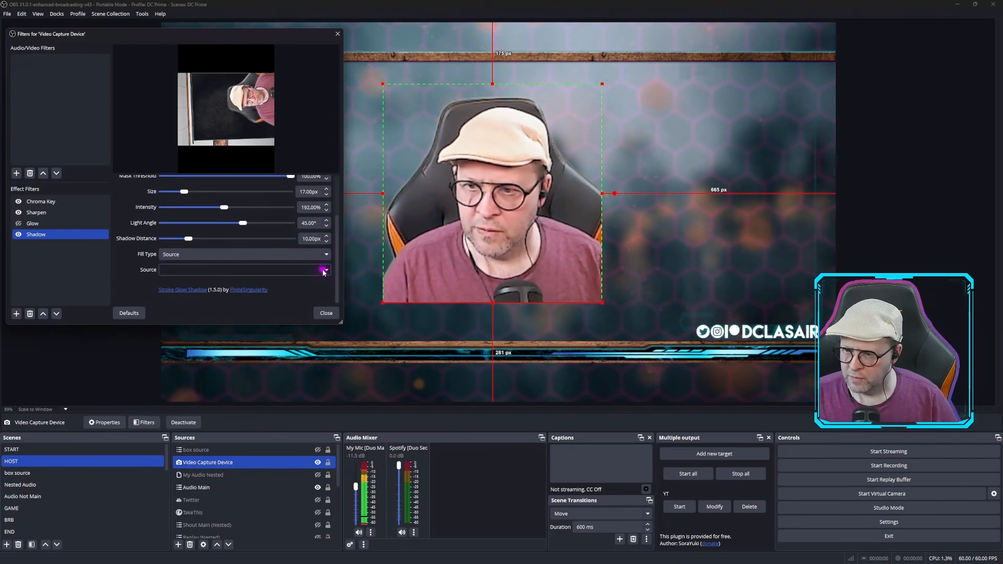
pyautogui.click(324, 270)
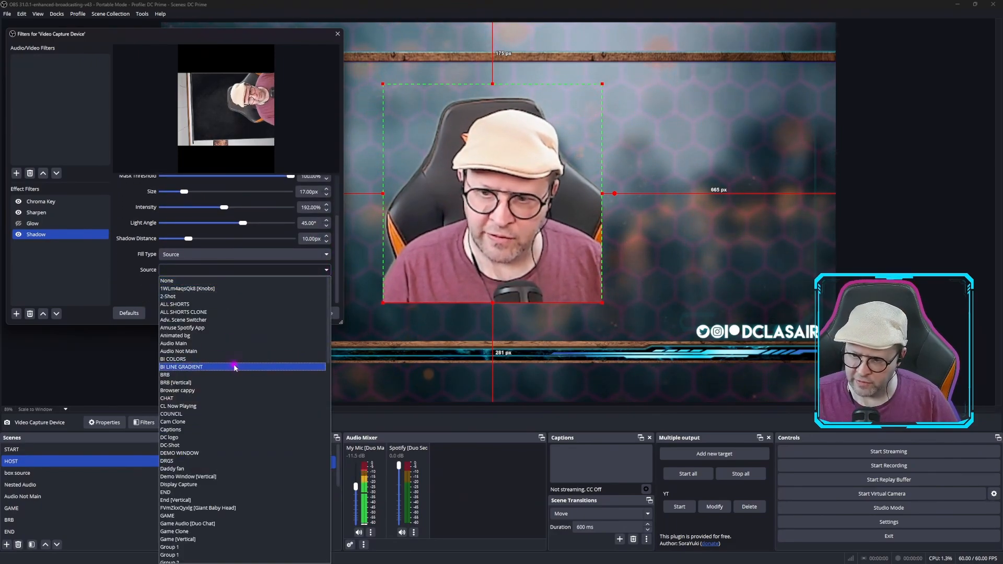
pyautogui.scroll(-10, 225, 417)
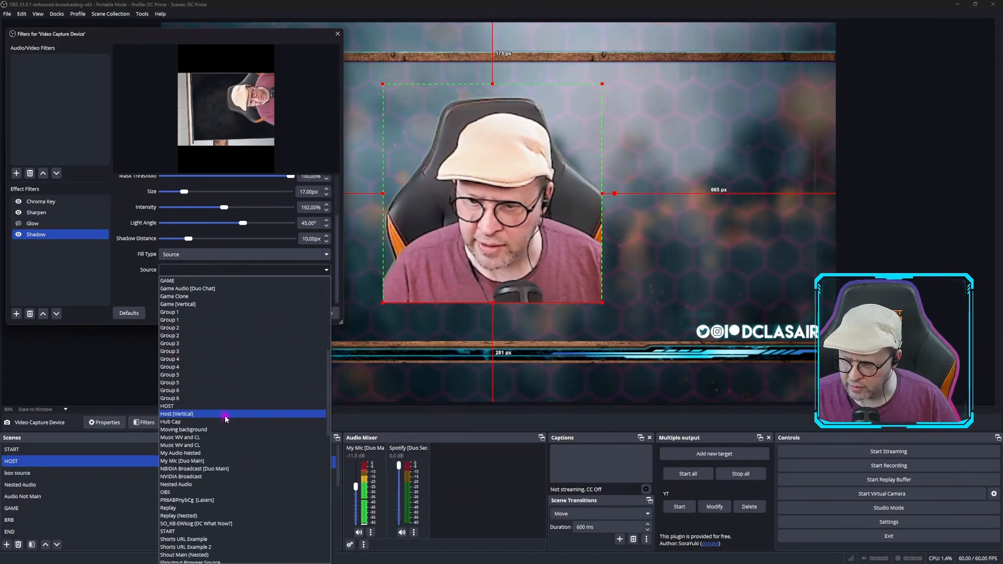
pyautogui.scroll(-2, 224, 416)
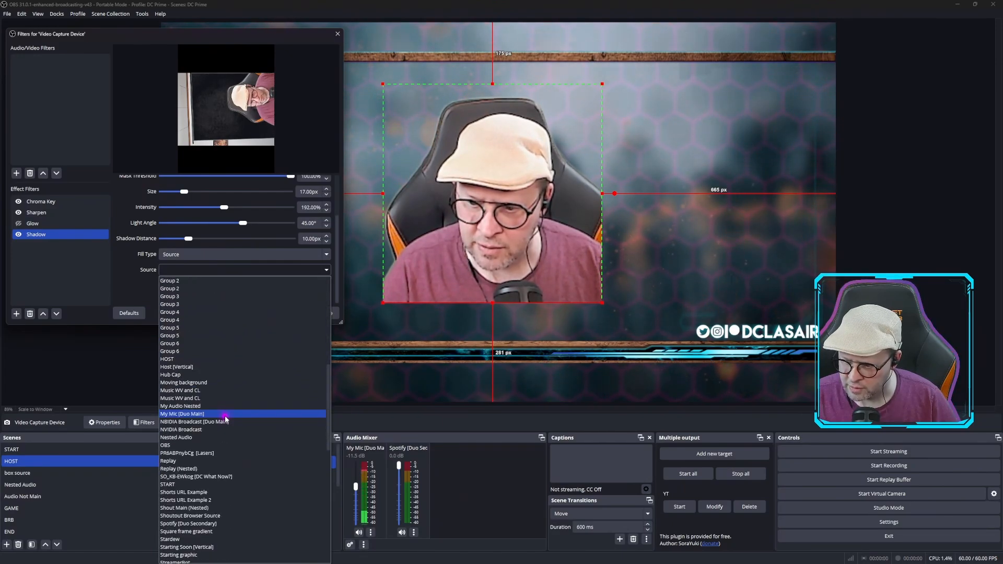
pyautogui.scroll(-3, 225, 418)
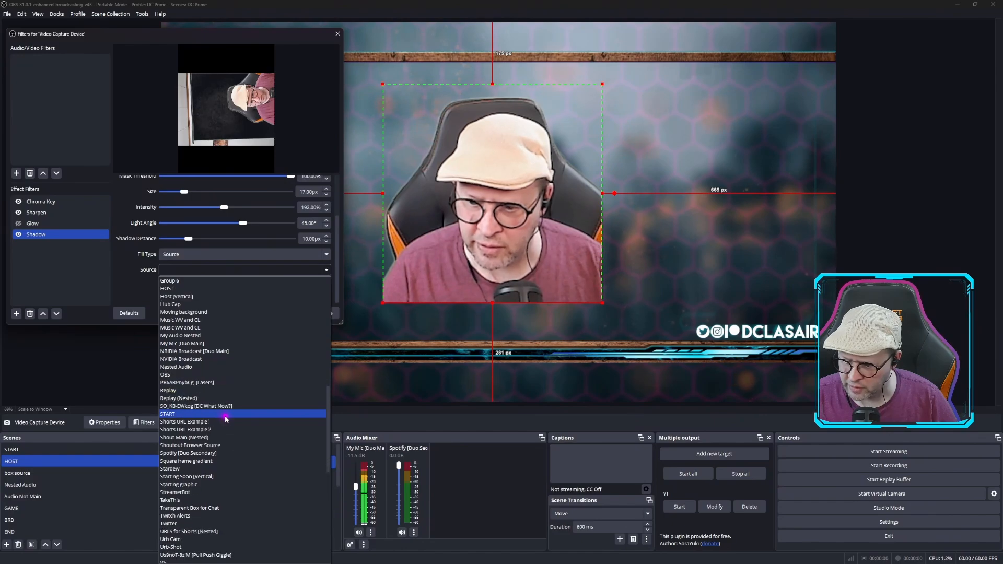
pyautogui.click(226, 460)
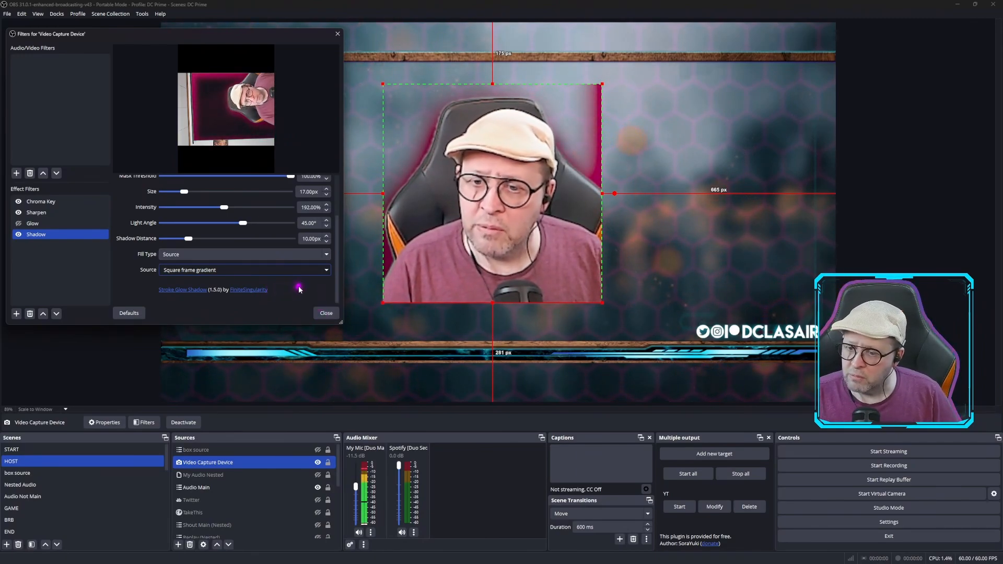
# Disable the webcam's Shadow filter and, with its filter window closed, make the box source visible in the HOST scene
pyautogui.click(18, 234)
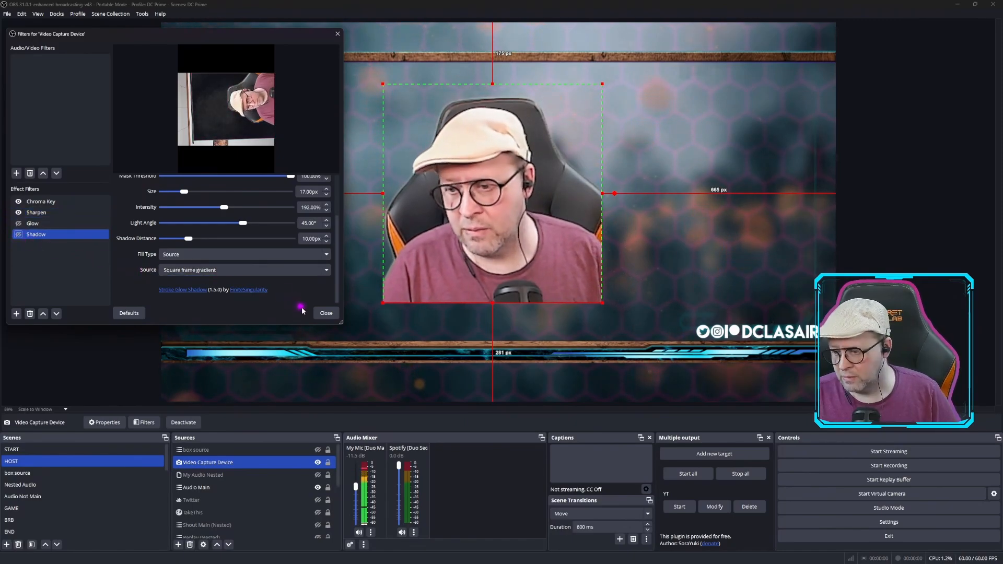
pyautogui.click(325, 313)
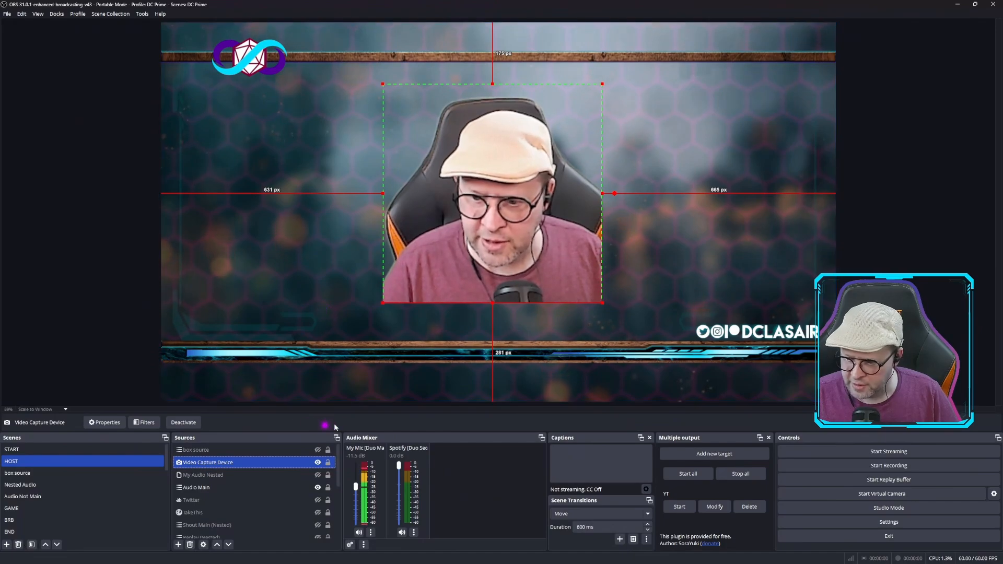
pyautogui.click(318, 450)
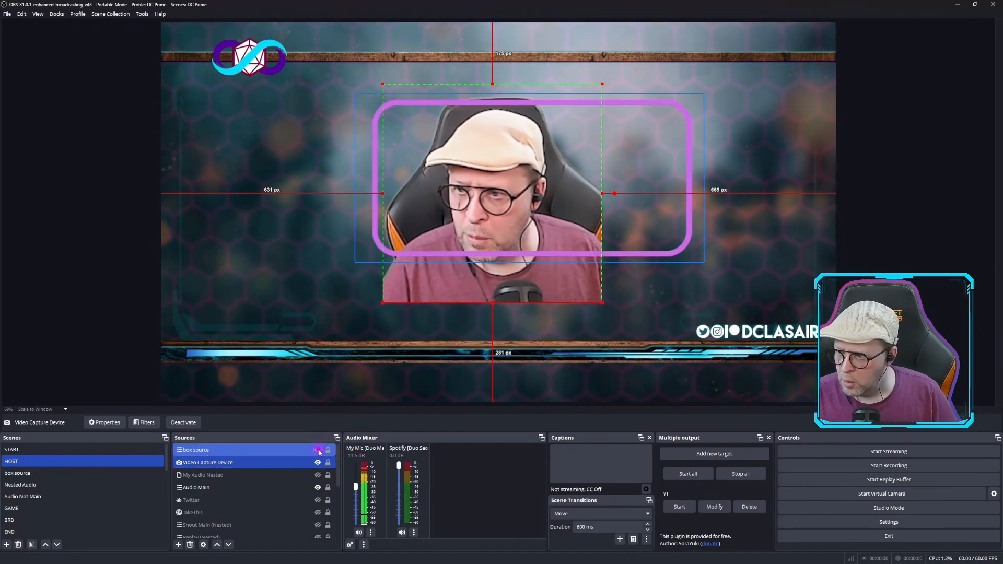
# Scale down the webcam image and the box source, positioning them so the purple frame surrounds the webcam
pyautogui.moveTo(603, 84); pyautogui.dragTo(508, 177)
pyautogui.moveTo(458, 209); pyautogui.dragTo(548, 146)
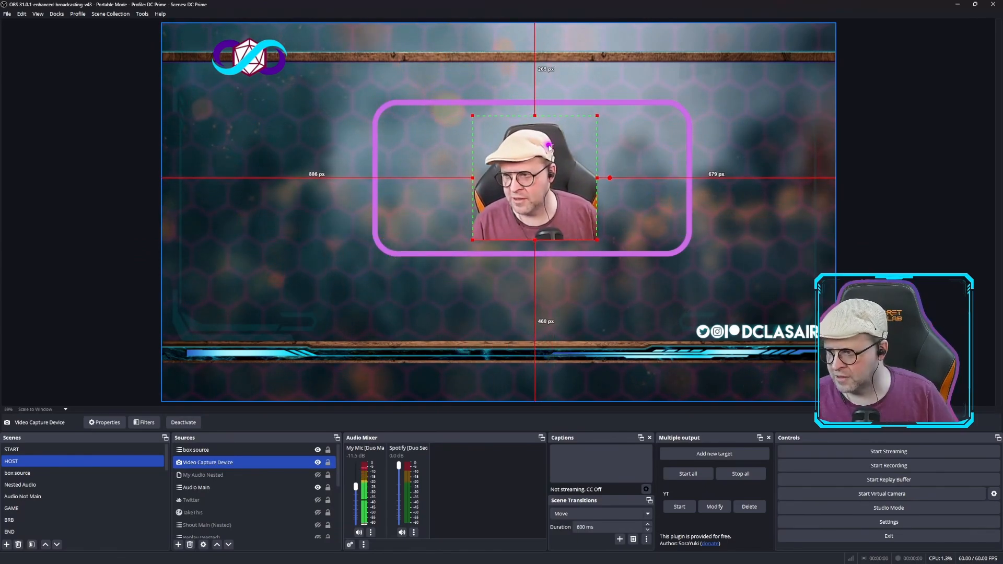
pyautogui.click(681, 109)
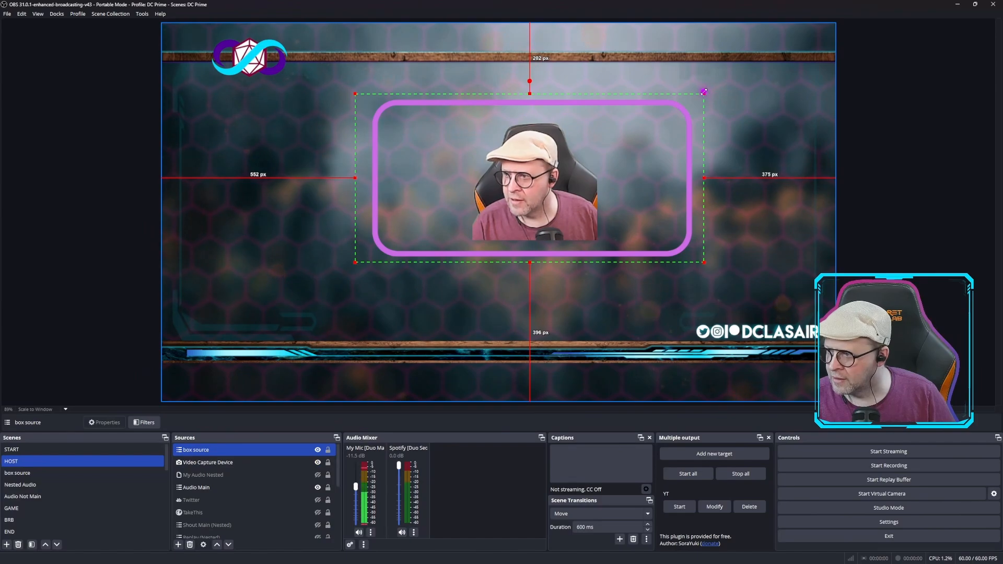
pyautogui.moveTo(704, 91); pyautogui.dragTo(667, 110)
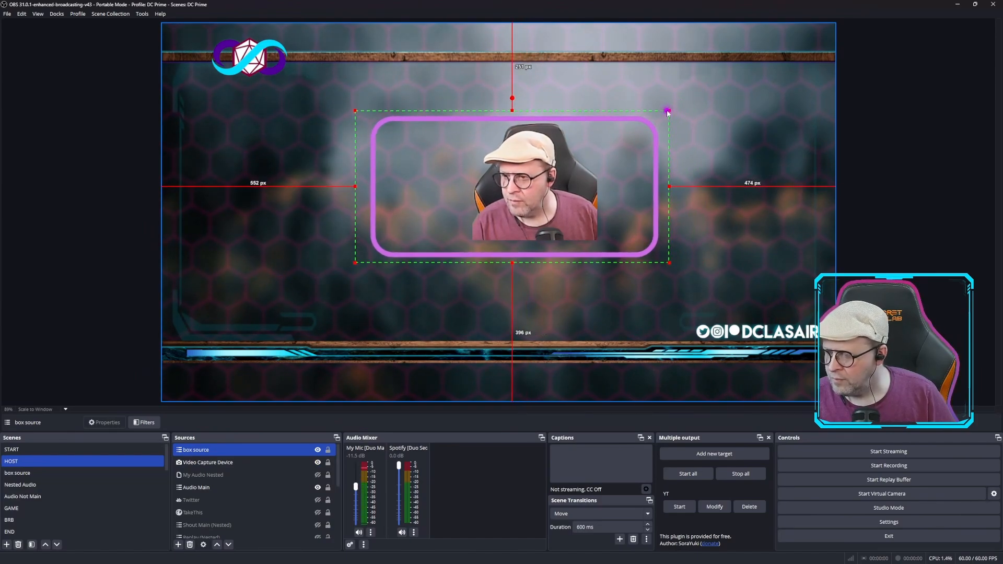
pyautogui.moveTo(555, 180); pyautogui.dragTo(576, 169)
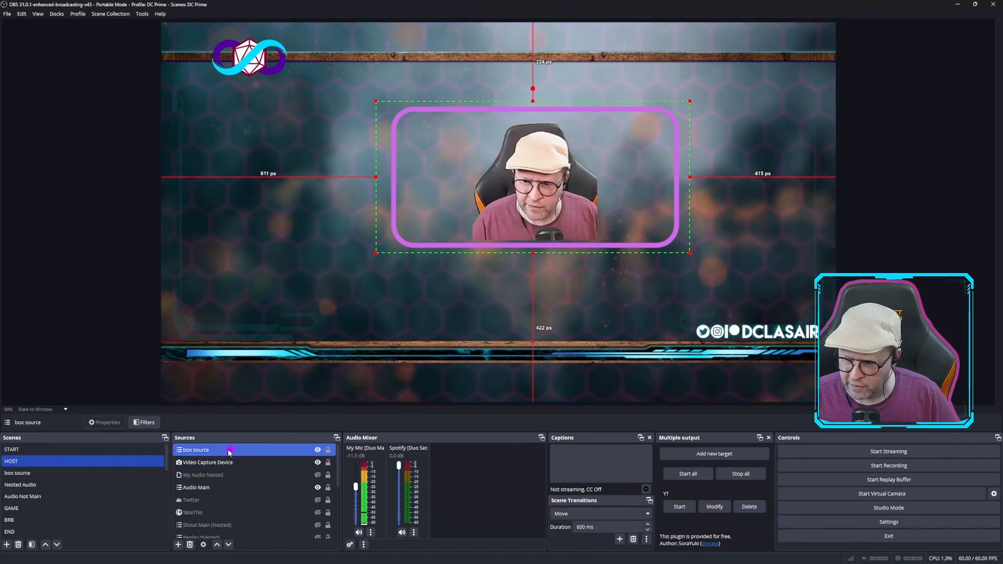
# Open the box source's filters, move the window clear of the frame, and enable the Stroke filter
pyautogui.rightClick(210, 448)
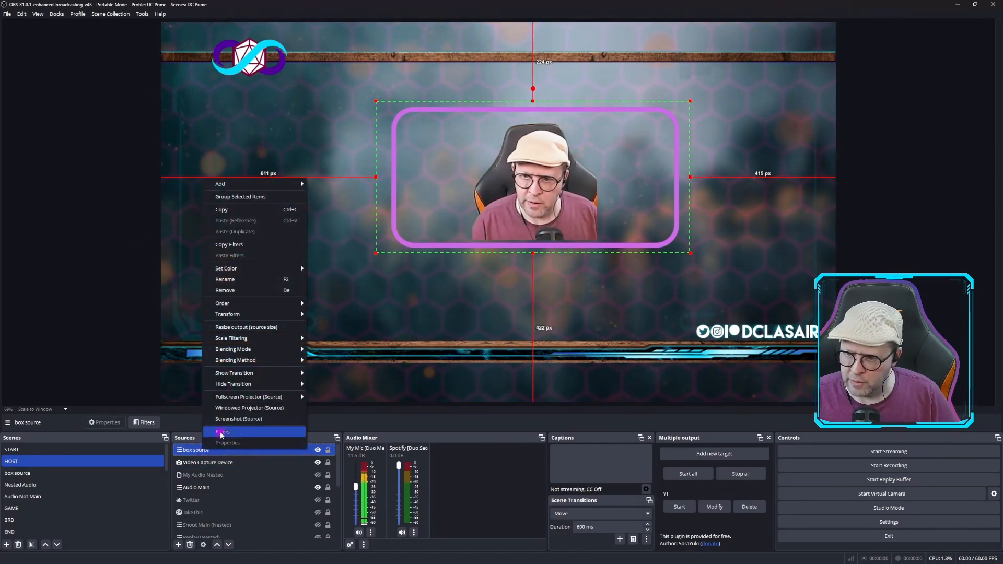
pyautogui.click(221, 433)
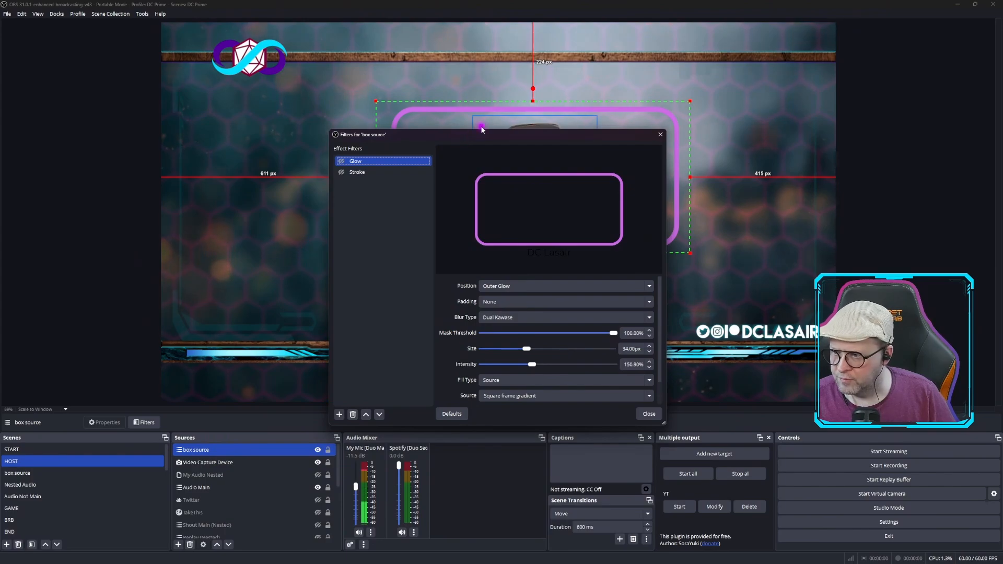
pyautogui.moveTo(478, 137); pyautogui.dragTo(190, 94)
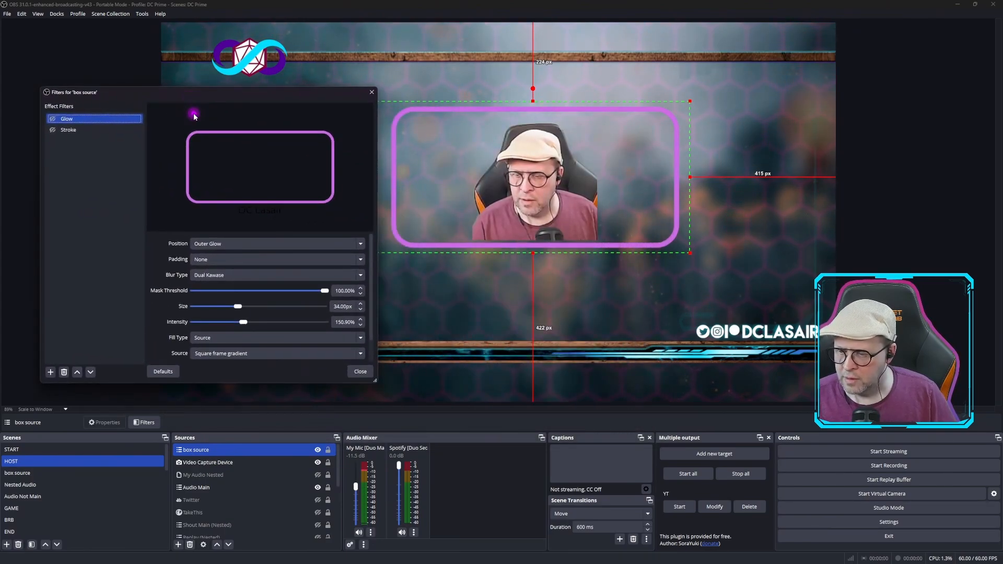
pyautogui.click(52, 130)
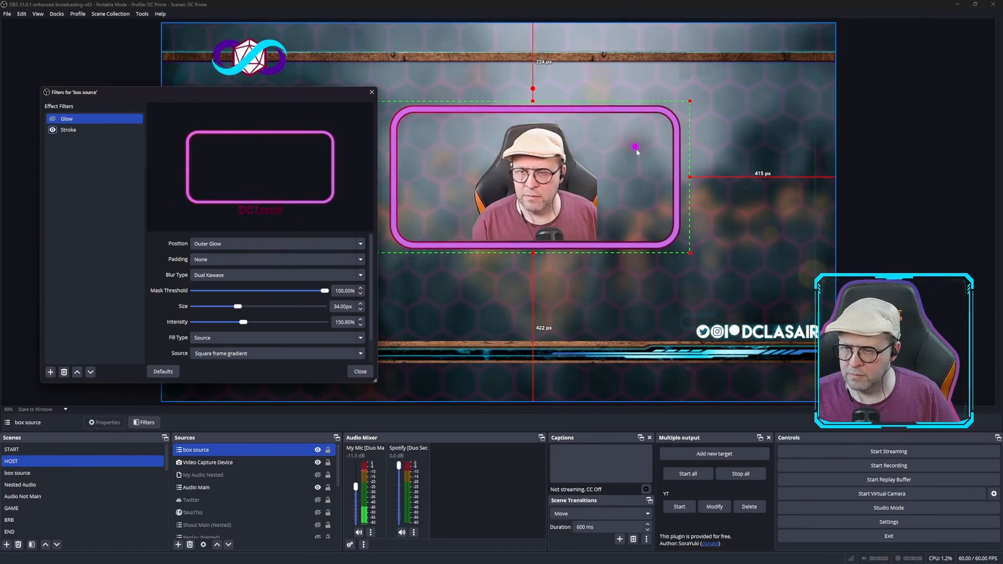
# Preview the Glow filter without the stroke on the box source, and switch back to the Stroke filter alone
pyautogui.click(52, 130)
pyautogui.click(52, 119)
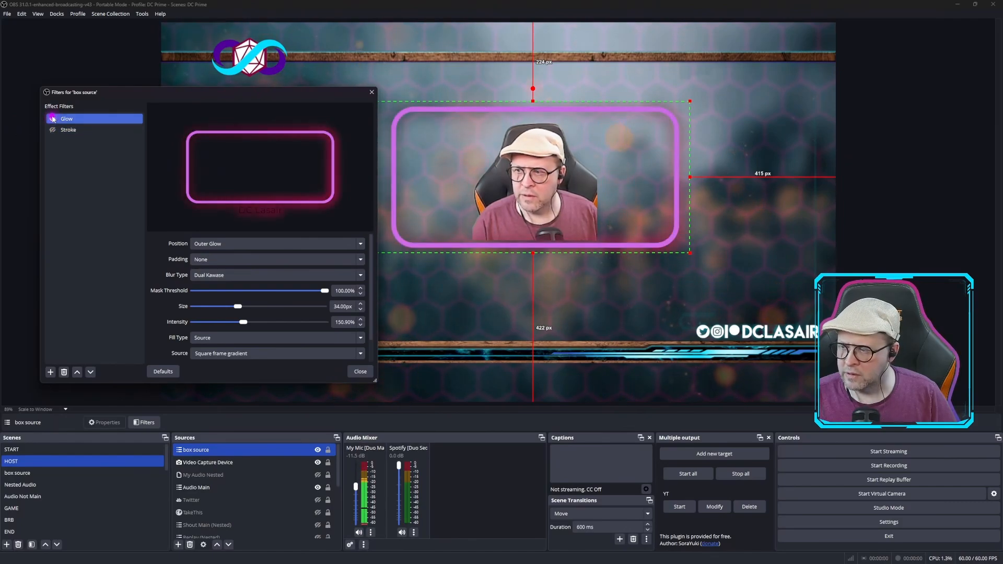
pyautogui.click(52, 130)
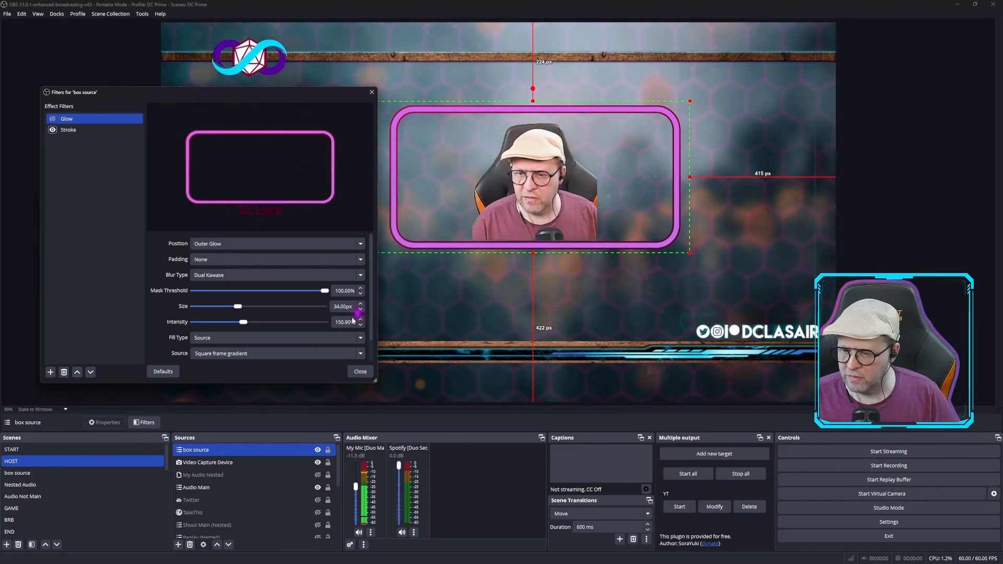
# Look through the fill sources available for the box source's Glow filter, and close the filter window
pyautogui.click(299, 353)
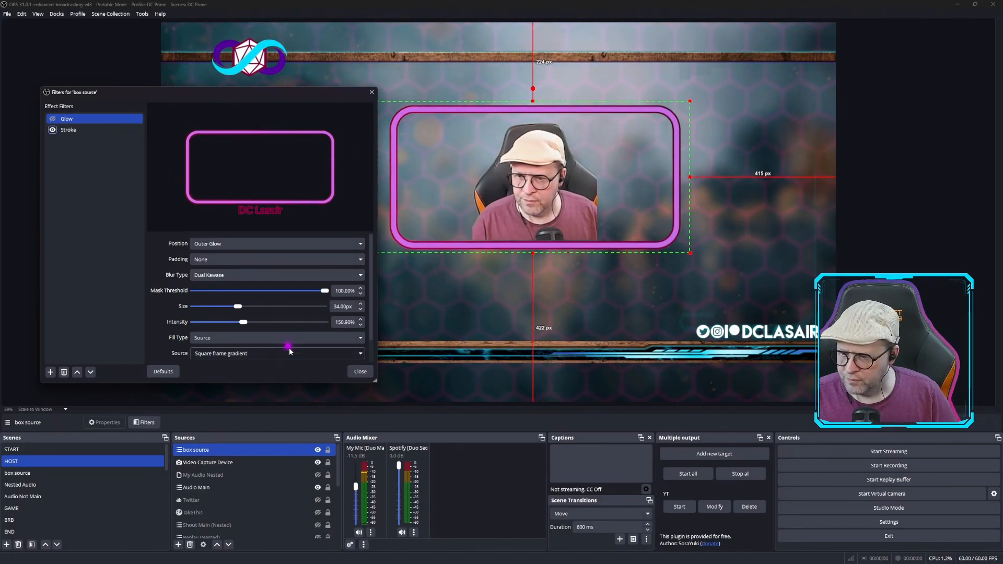
pyautogui.click(365, 356)
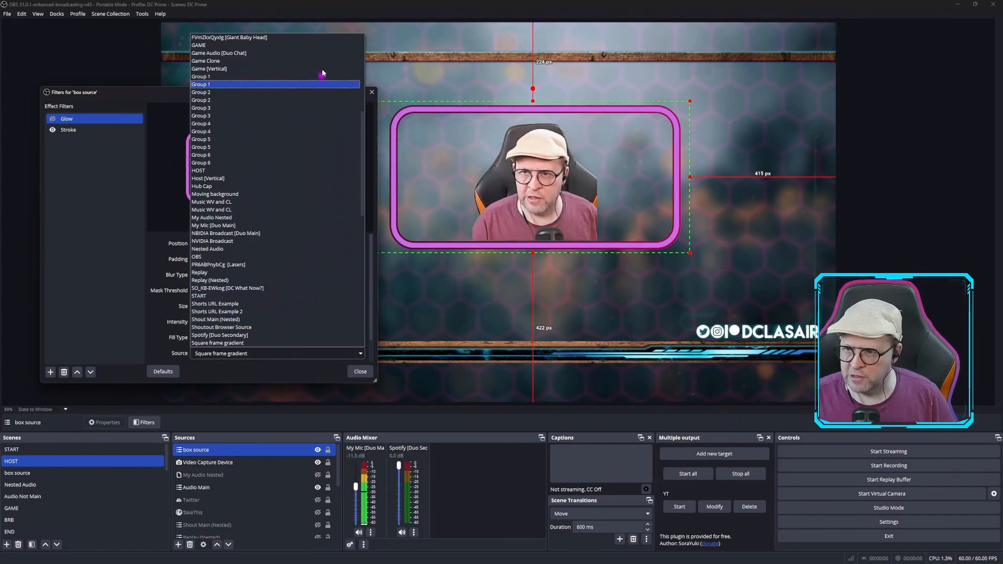
pyautogui.click(400, 35)
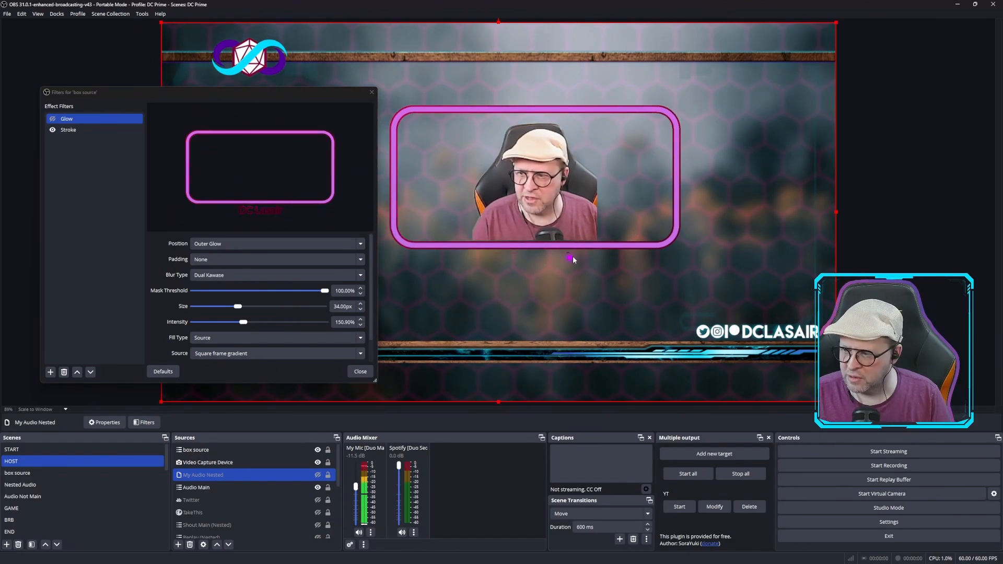
pyautogui.click(372, 93)
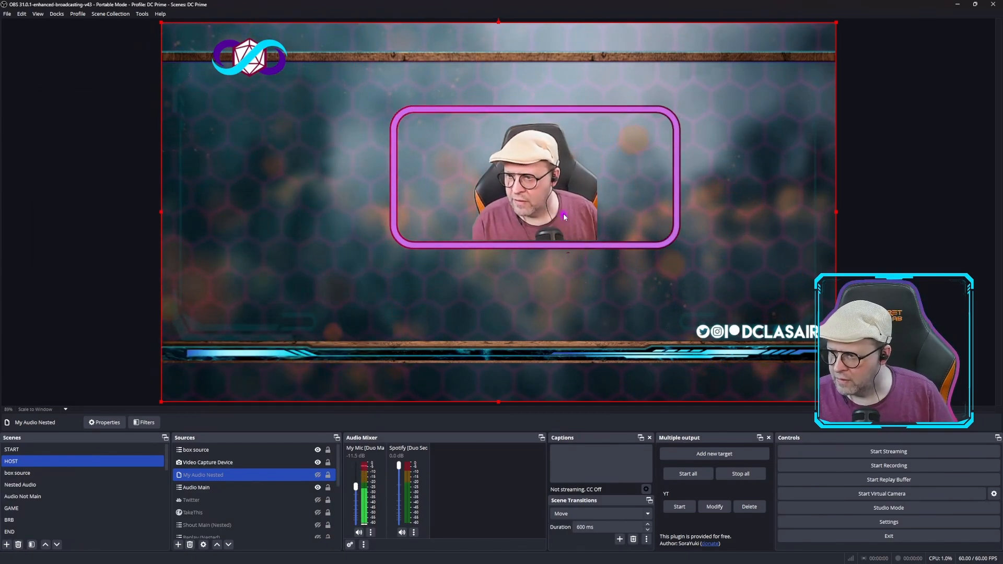
# Select the box source and crop its bottom edge slightly, up to just below the purple frame
pyautogui.click(626, 213)
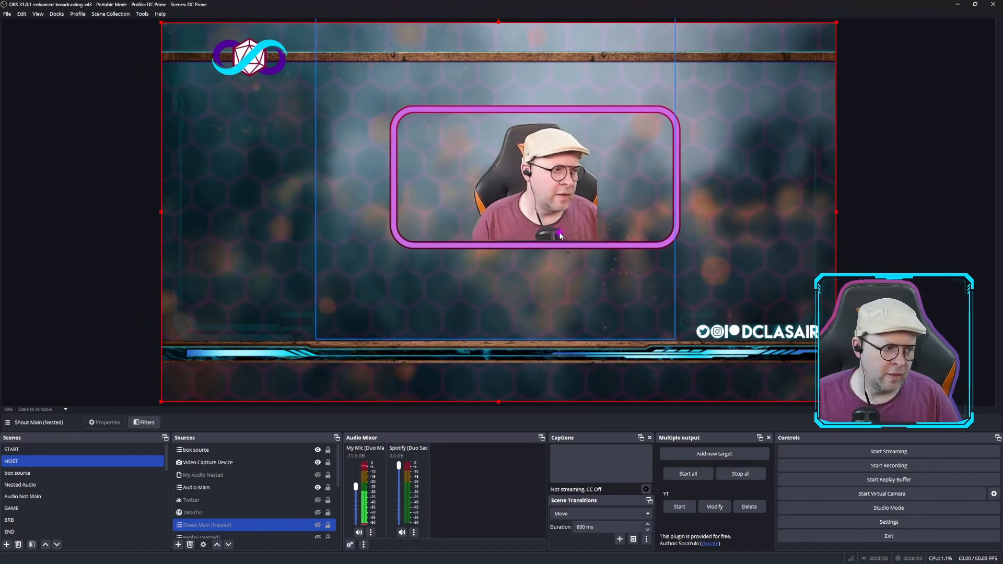
pyautogui.click(213, 470)
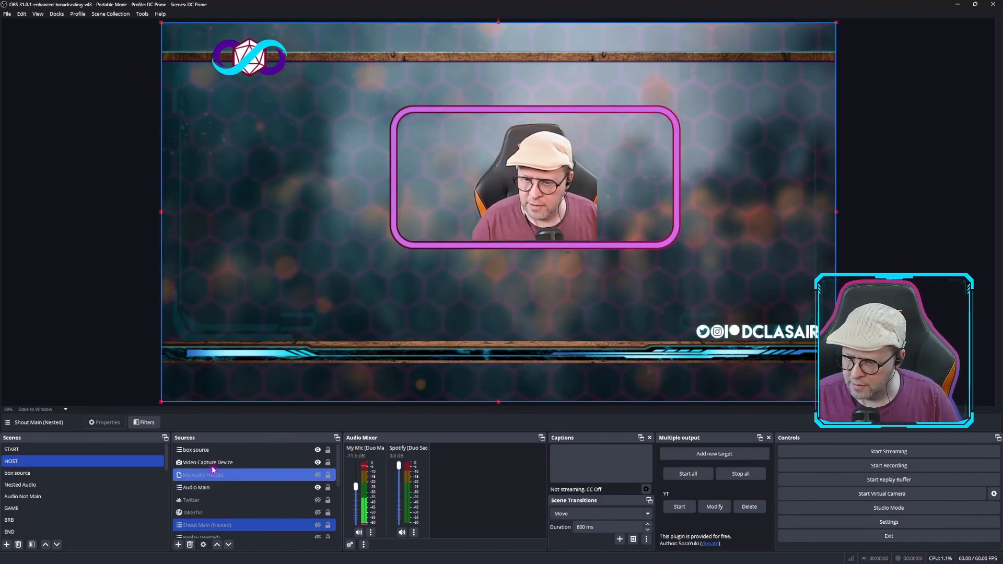
pyautogui.click(206, 449)
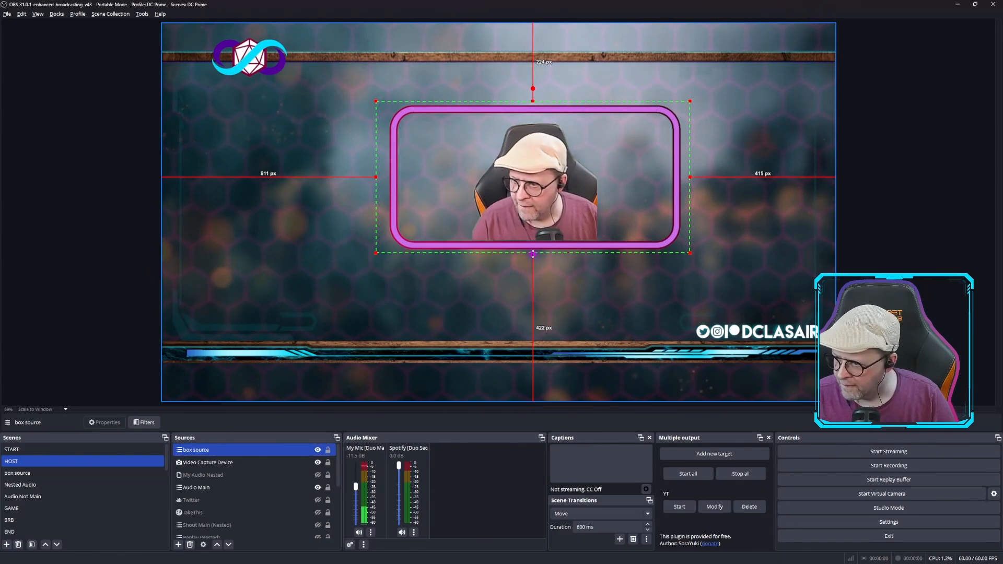
pyautogui.moveTo(533, 254); pyautogui.dragTo(533, 250)
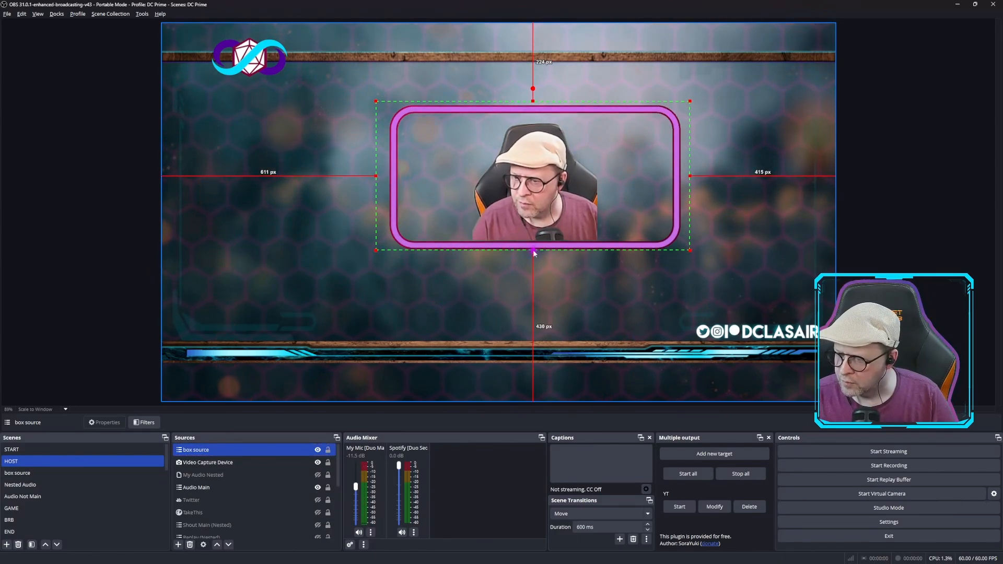
pyautogui.click(747, 84)
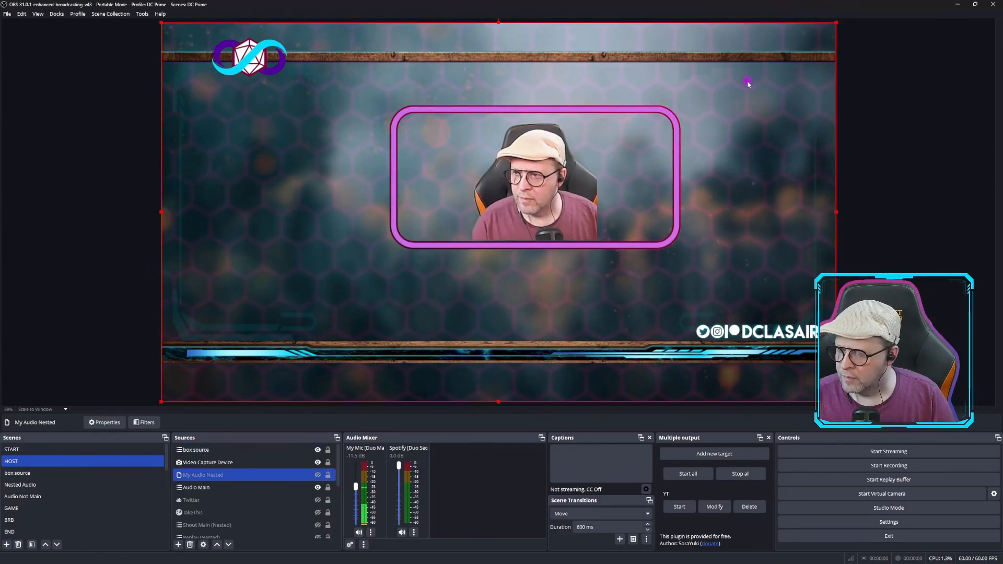
# Reopen the box source's filters, move the window off the frame, and select the Stroke filter to show its settings
pyautogui.click(205, 450)
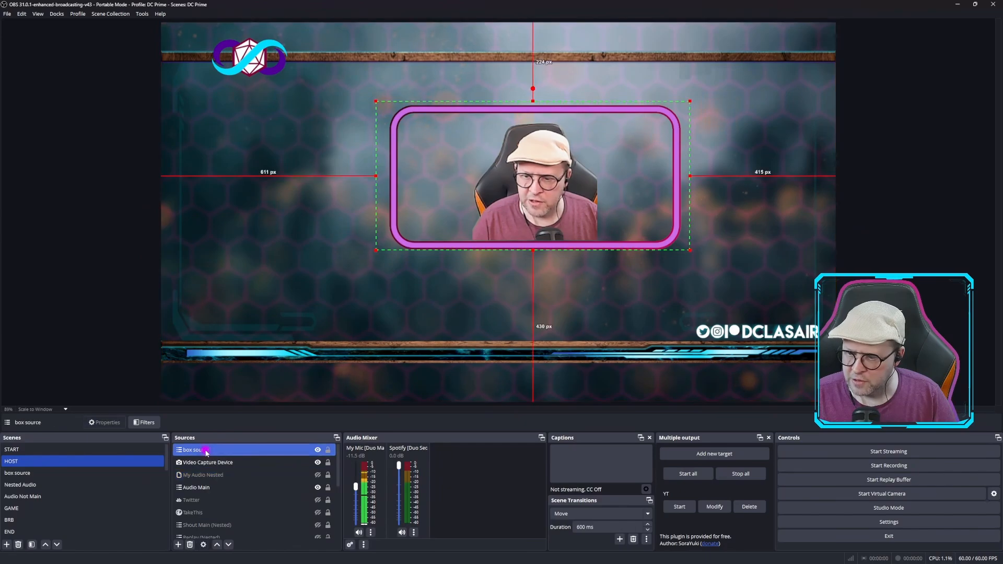
pyautogui.rightClick(205, 451)
pyautogui.click(228, 433)
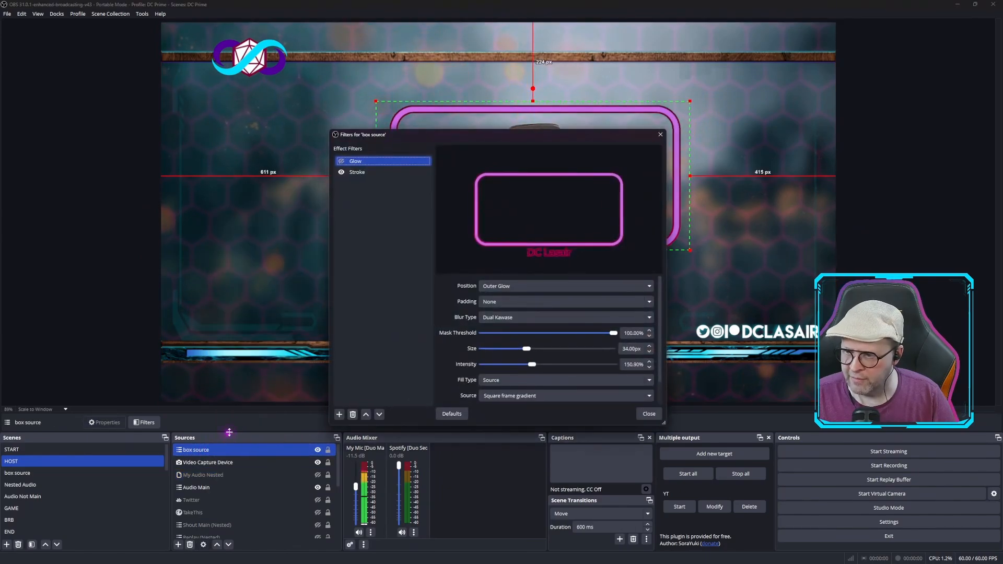
pyautogui.moveTo(409, 140); pyautogui.dragTo(48, 102)
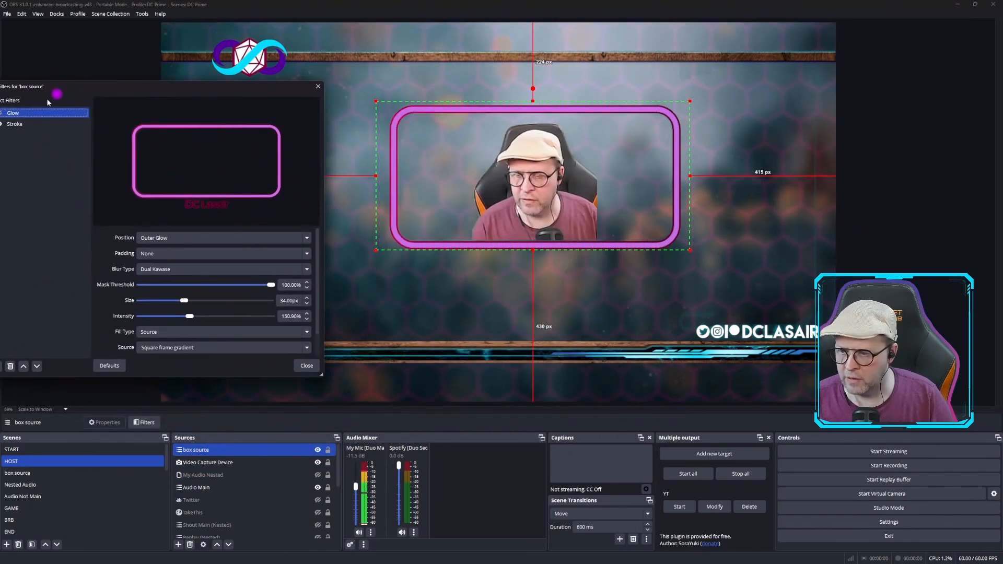
pyautogui.click(17, 128)
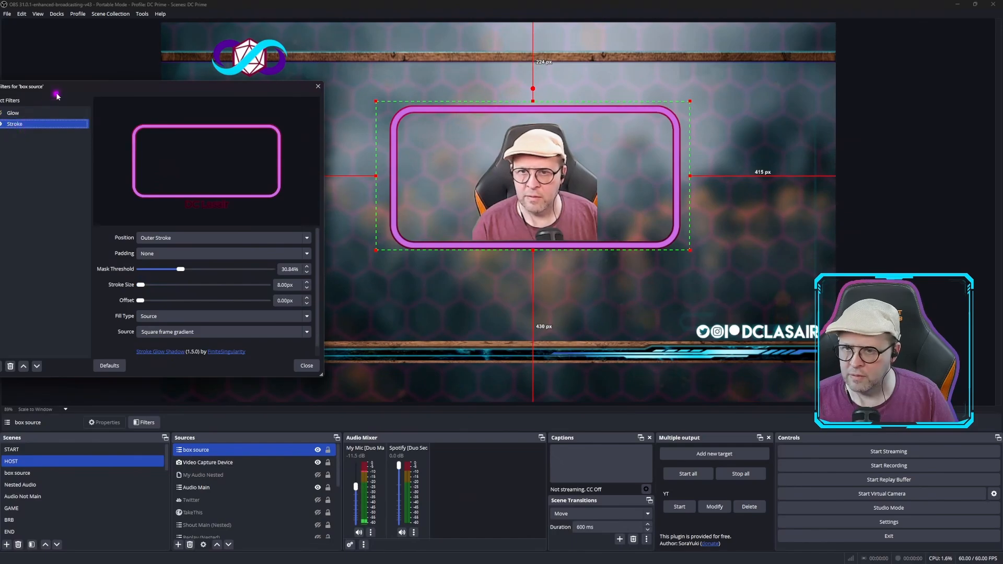
# Turn off the box source's Stroke filter and set its fill type to Color
pyautogui.moveTo(63, 88); pyautogui.dragTo(143, 74)
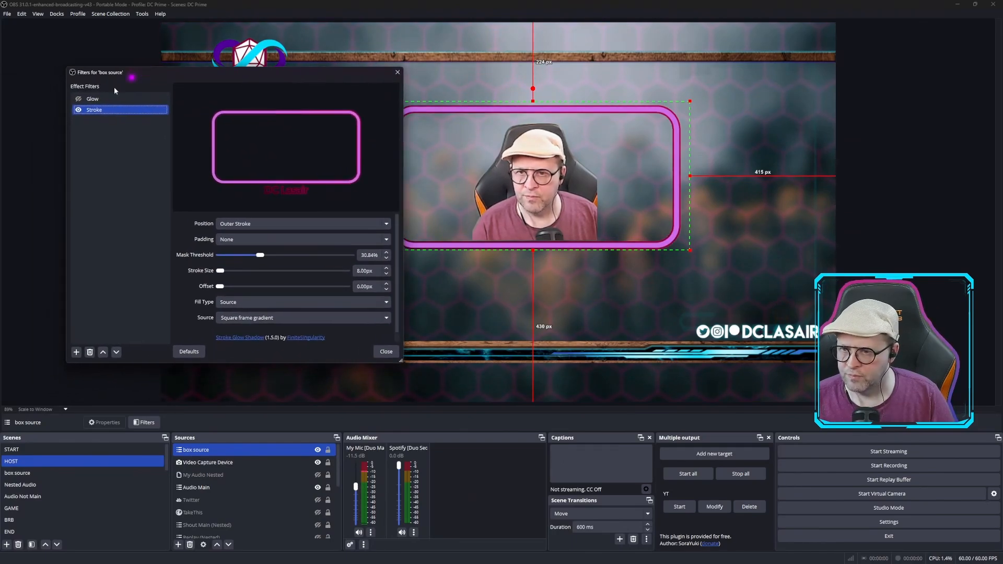
pyautogui.click(79, 110)
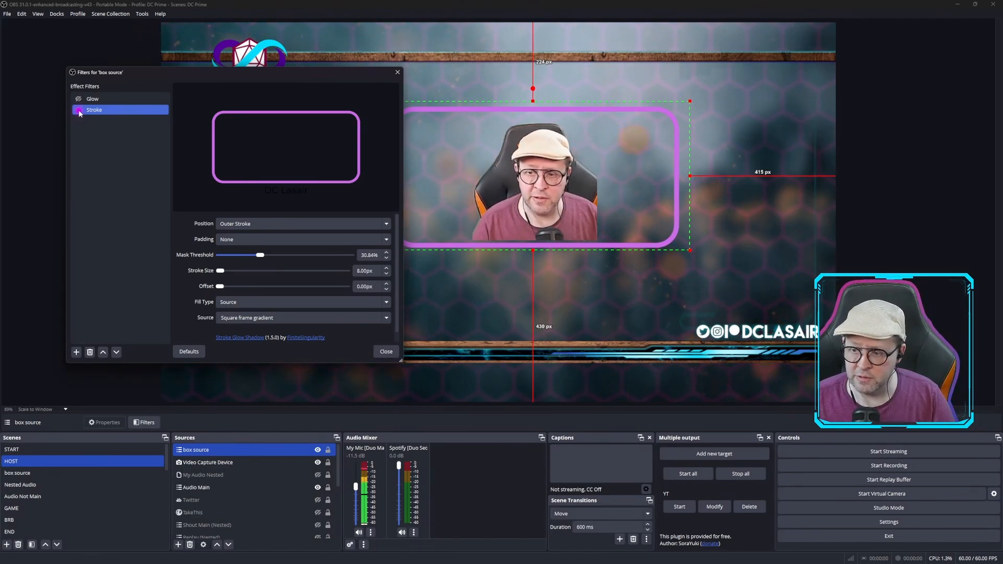
pyautogui.click(380, 303)
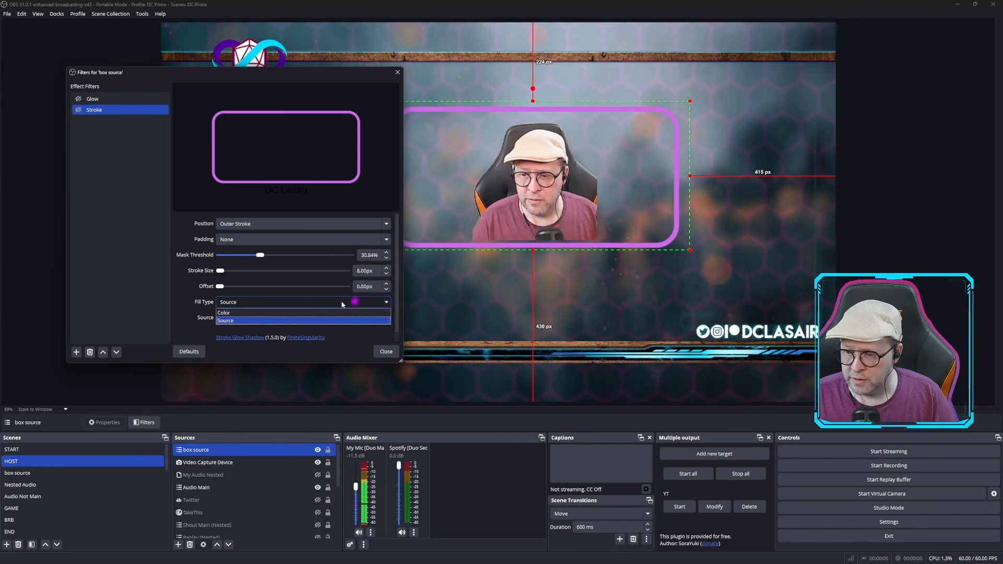
pyautogui.click(283, 314)
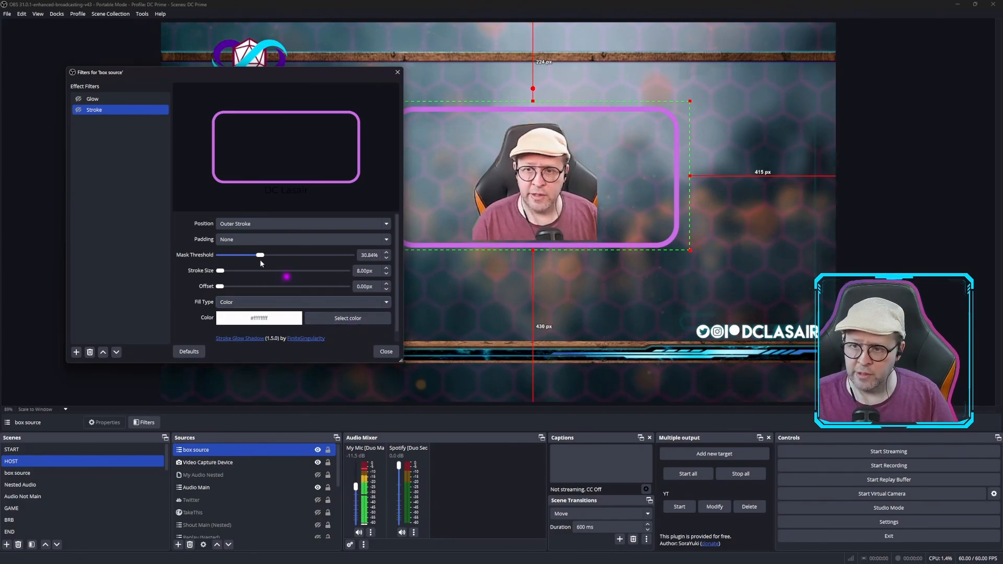
# Rename the Stroke filter as posion and set its fill color to bright green #55ff00
pyautogui.rightClick(101, 115)
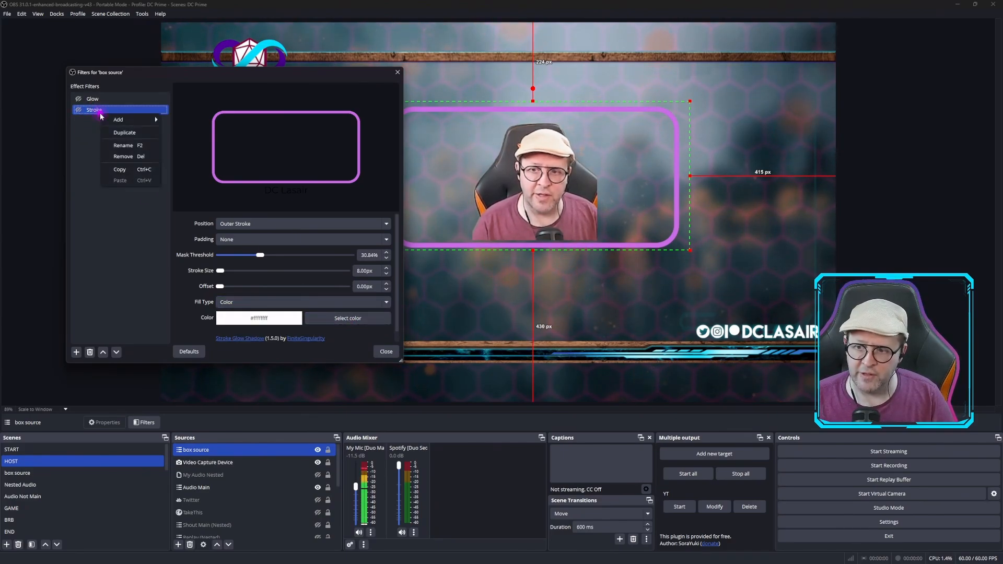
pyautogui.click(124, 146)
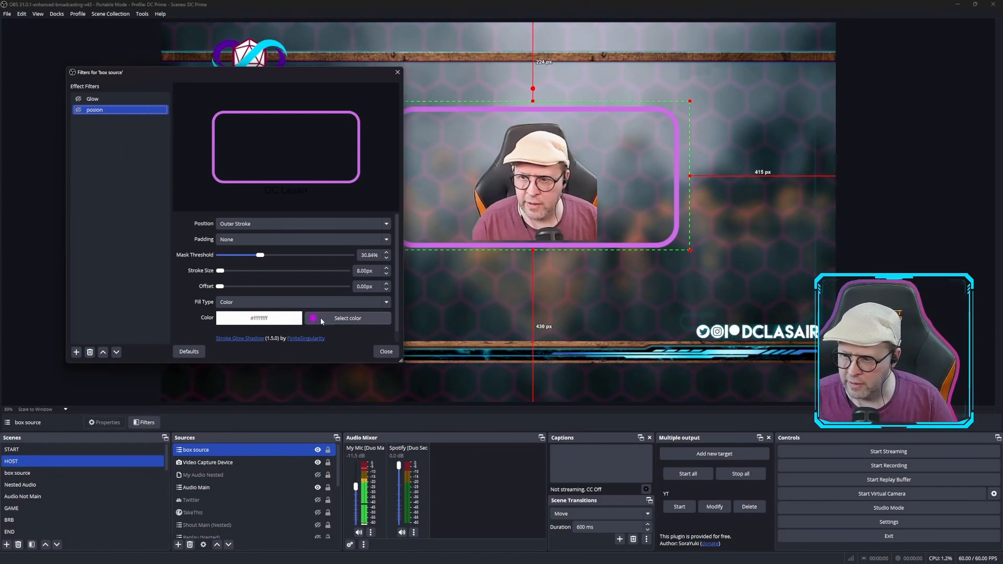
pyautogui.click(344, 320)
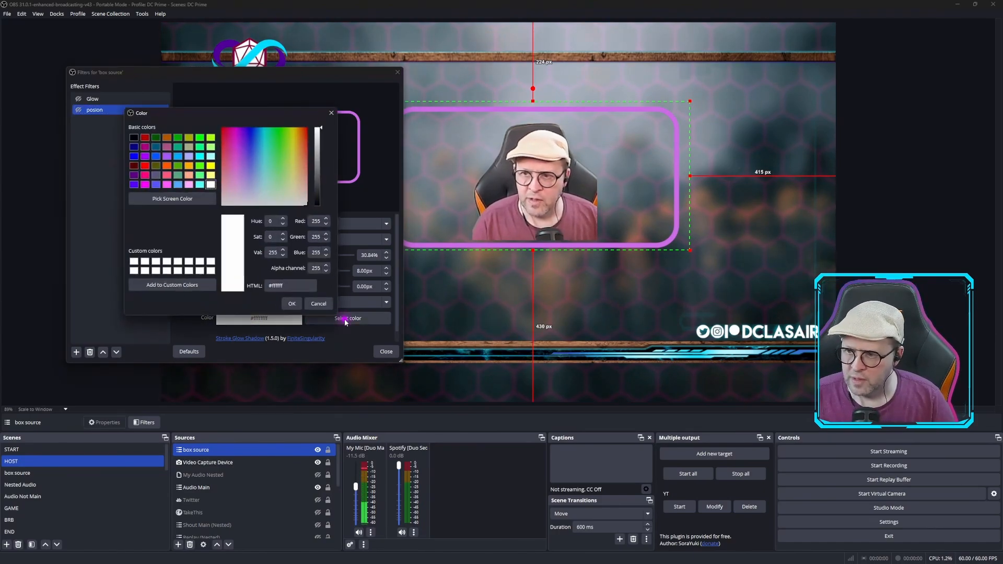
pyautogui.click(201, 166)
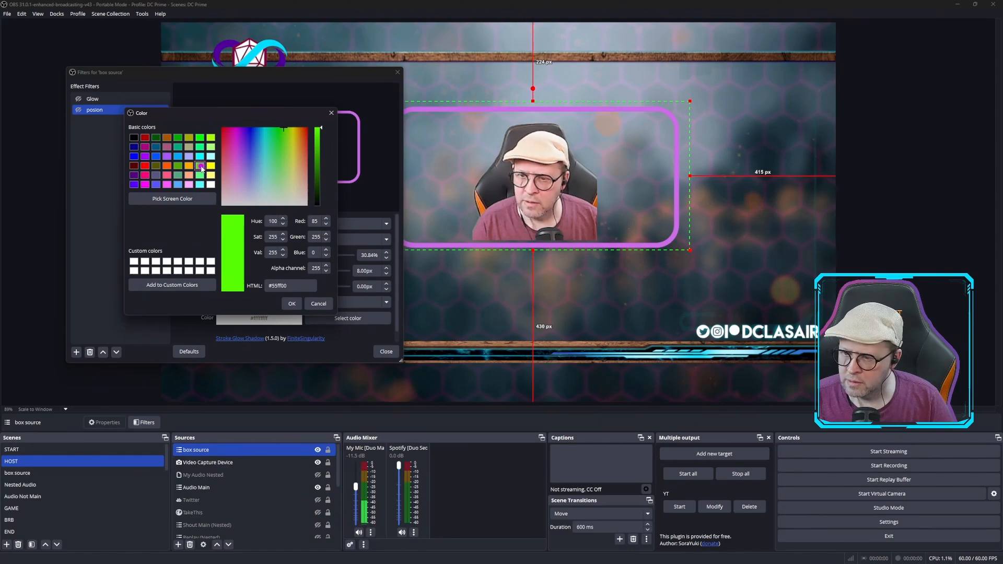
pyautogui.click(291, 304)
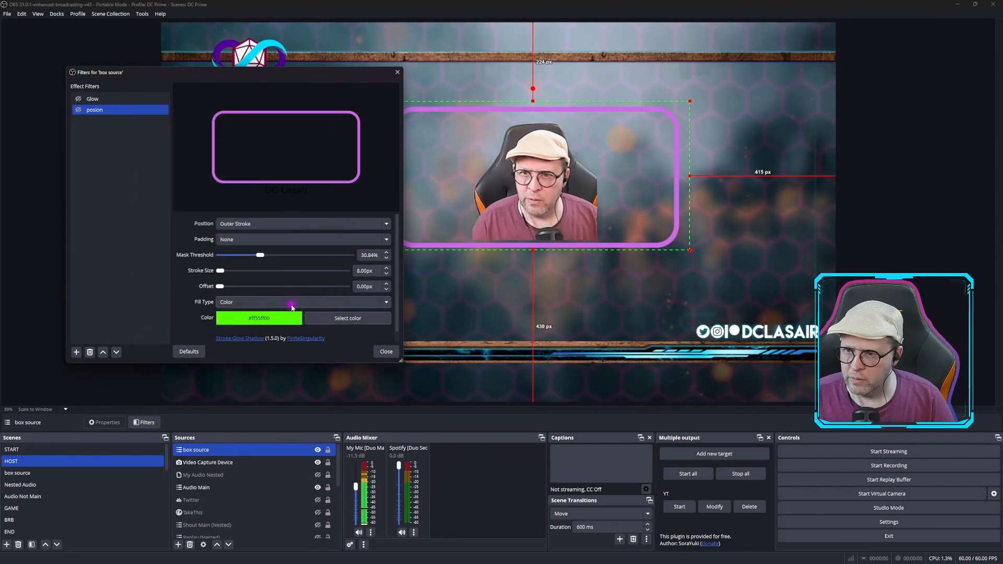
# Turn the posion filter back on, view the green outline on the uncovered frame, and close the filter window
pyautogui.click(78, 110)
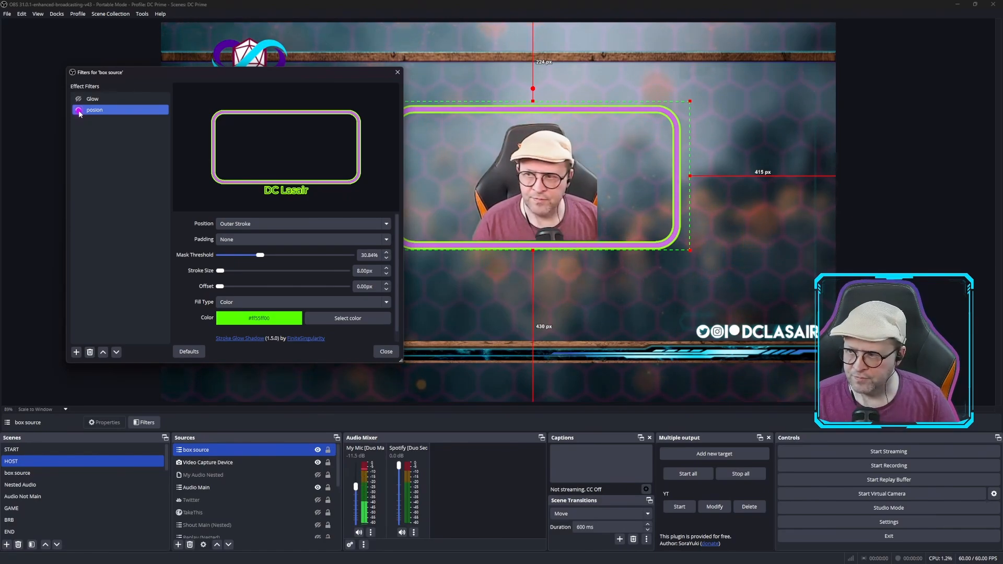
pyautogui.moveTo(157, 78); pyautogui.dragTo(84, 85)
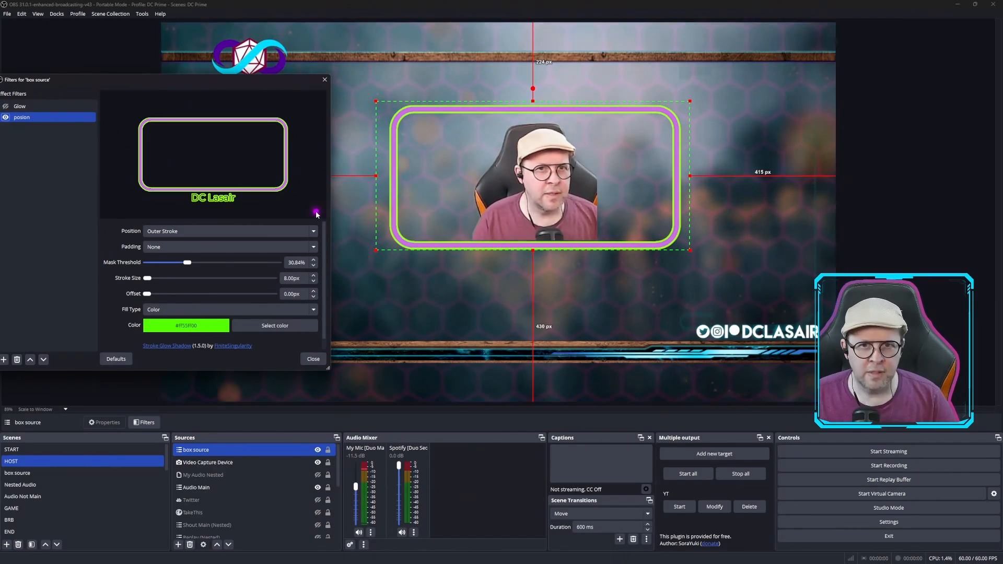
pyautogui.moveTo(178, 88); pyautogui.dragTo(255, 89)
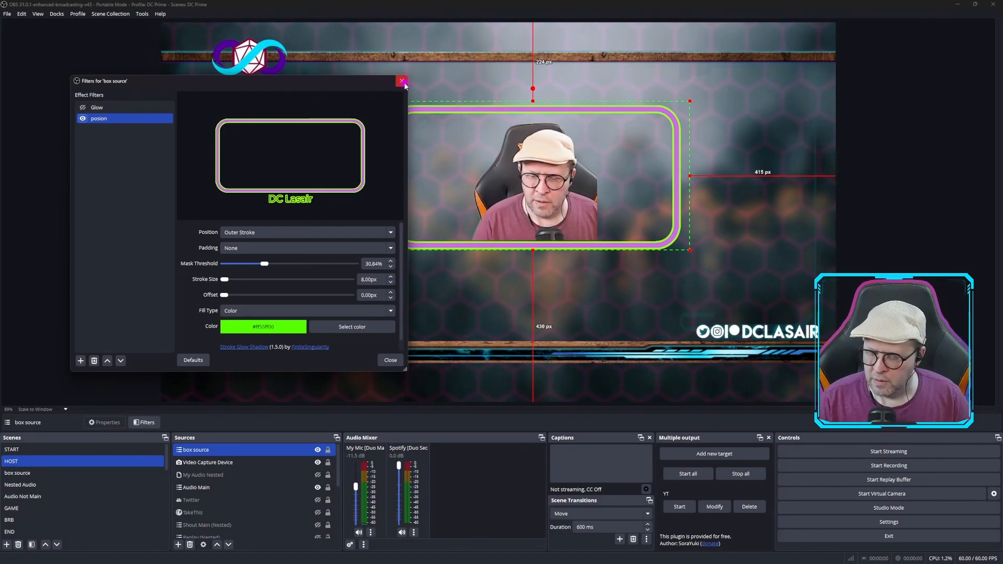
pyautogui.click(402, 82)
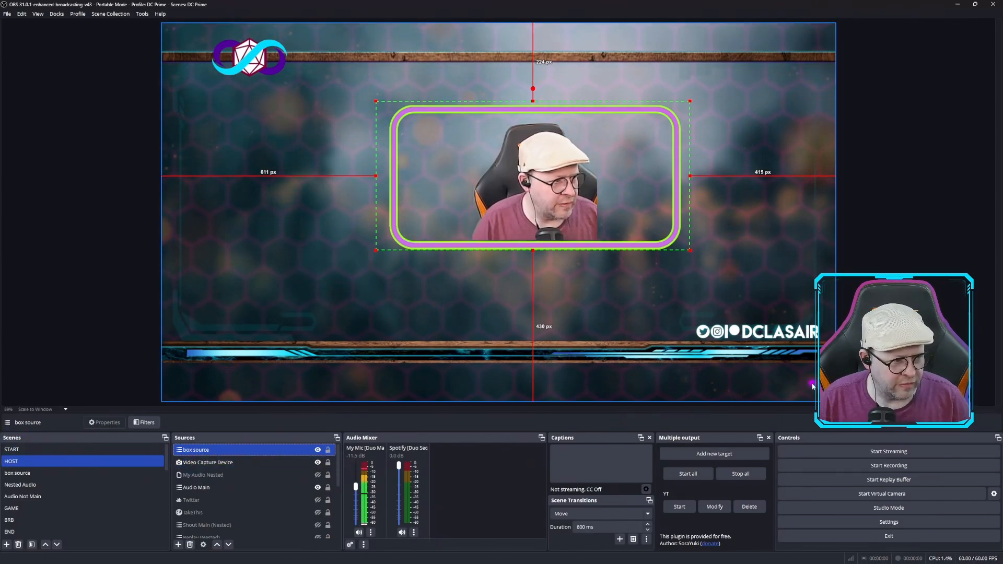
# Switch to the BI LINE GRADIENT scene and show the source types that can be added to it
pyautogui.moveTo(676, 557)
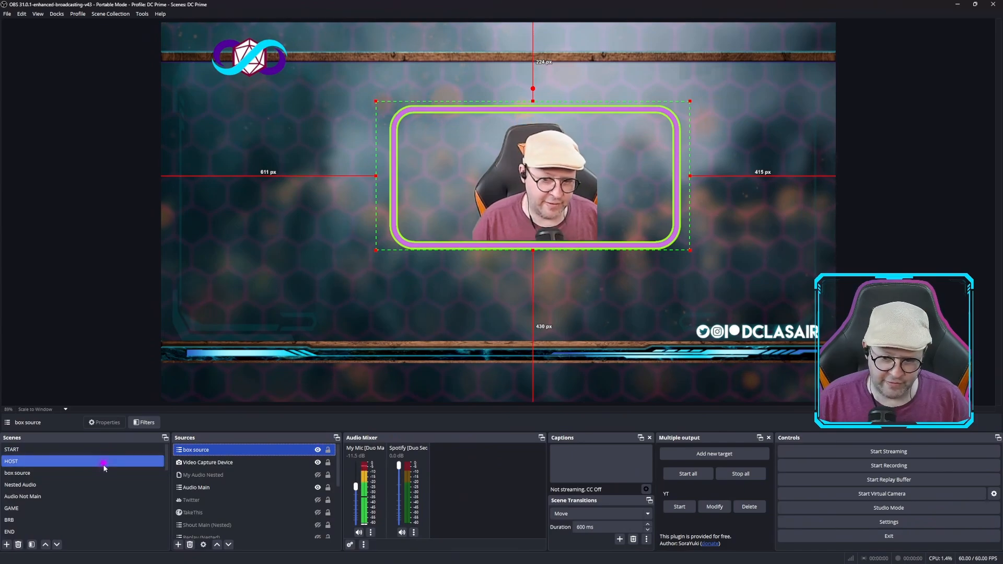
pyautogui.scroll(-5, 111, 478)
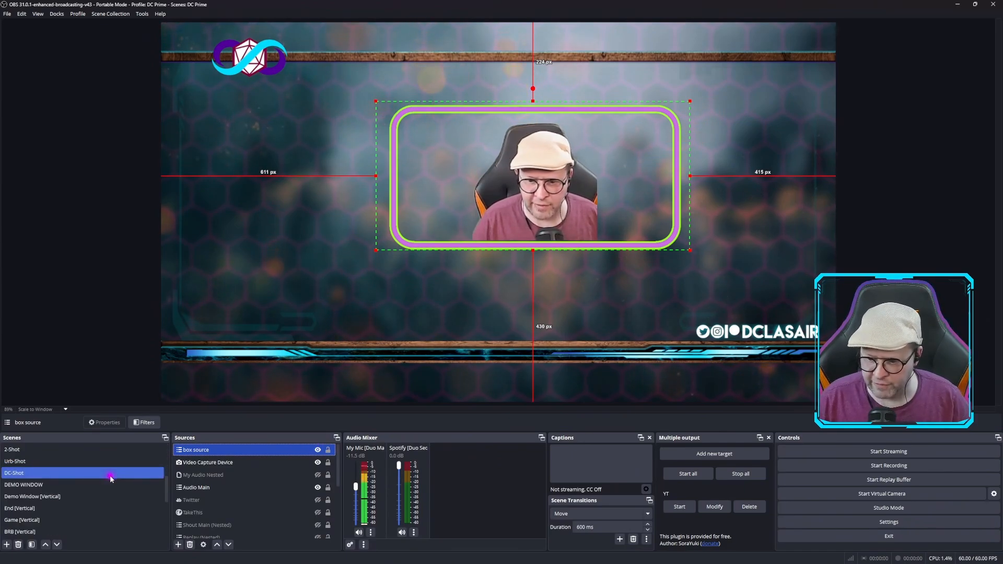
pyautogui.scroll(-1, 110, 478)
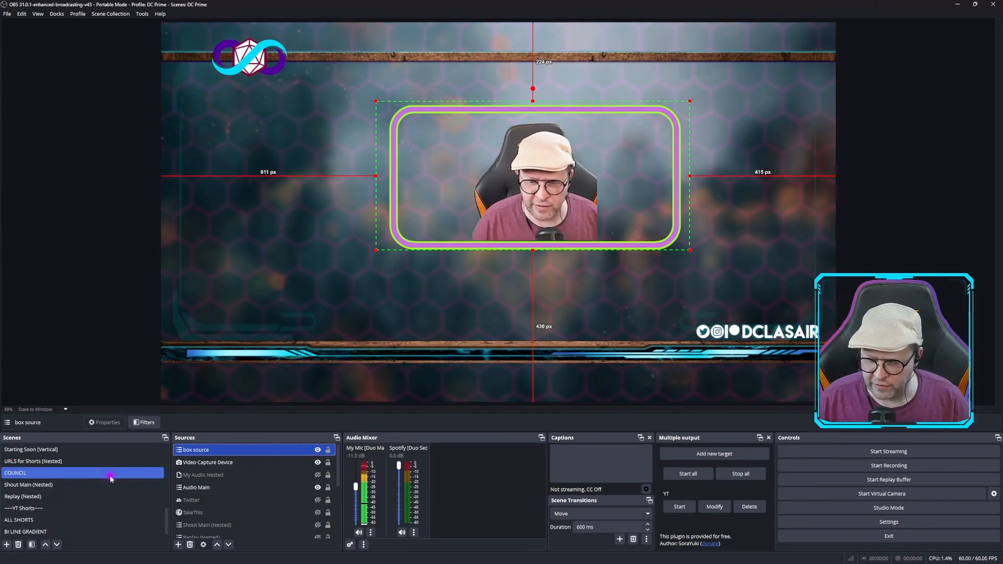
pyautogui.scroll(-1, 110, 479)
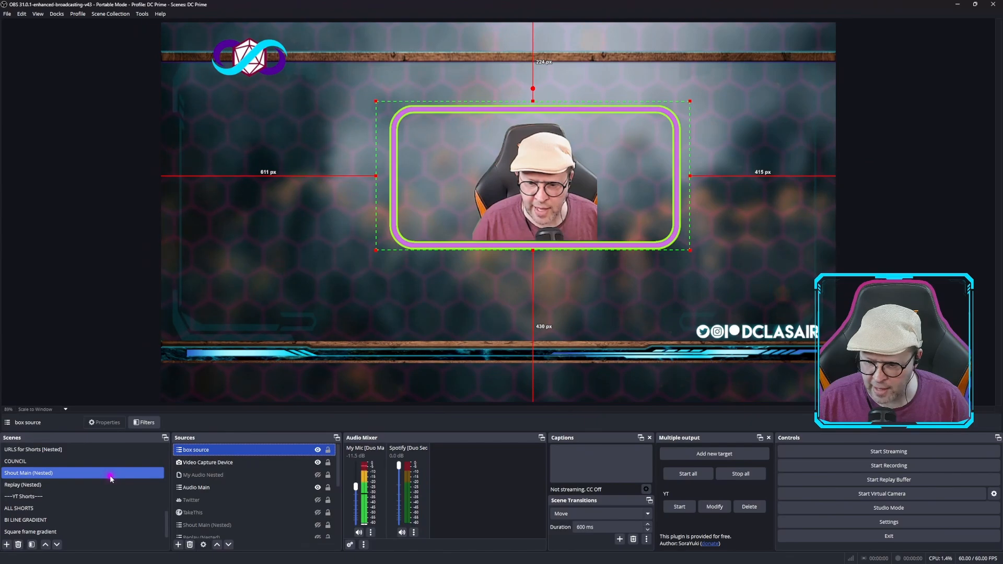
pyautogui.click(44, 520)
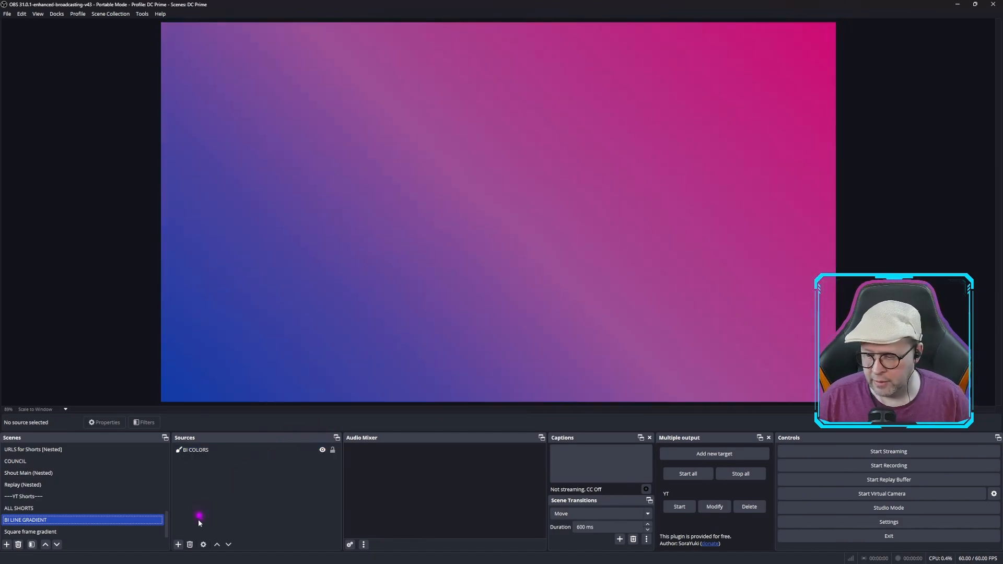
pyautogui.click(178, 545)
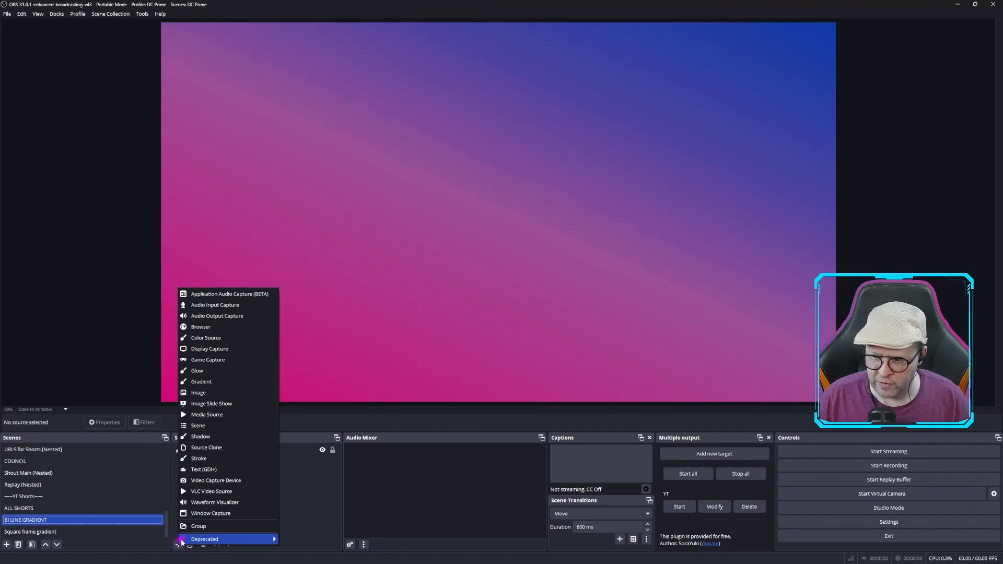
pyautogui.click(291, 499)
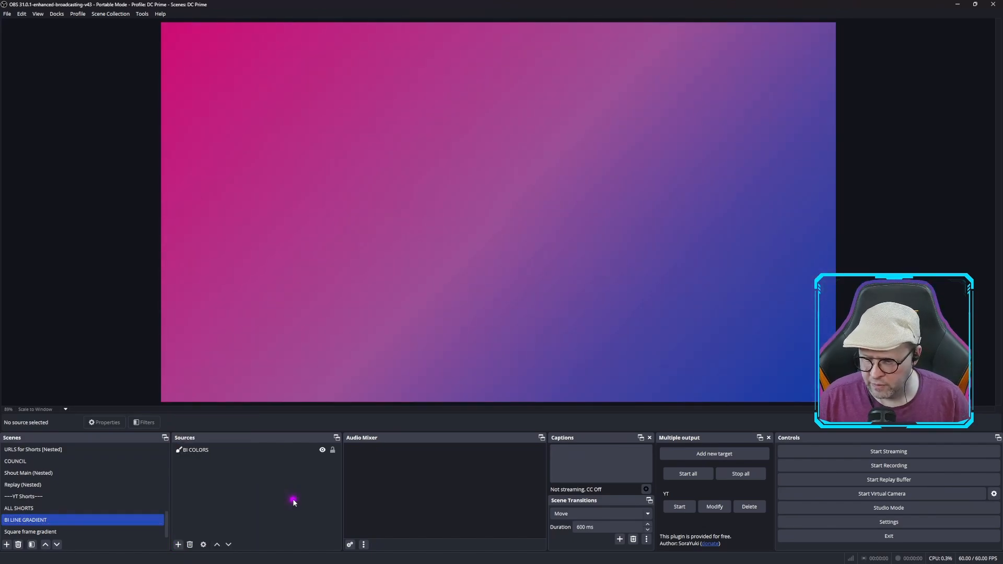
# Review the size, steps, colors, opacity and midpoint properties of the BI COLORS gradient source, and close them without changes
pyautogui.click(209, 453)
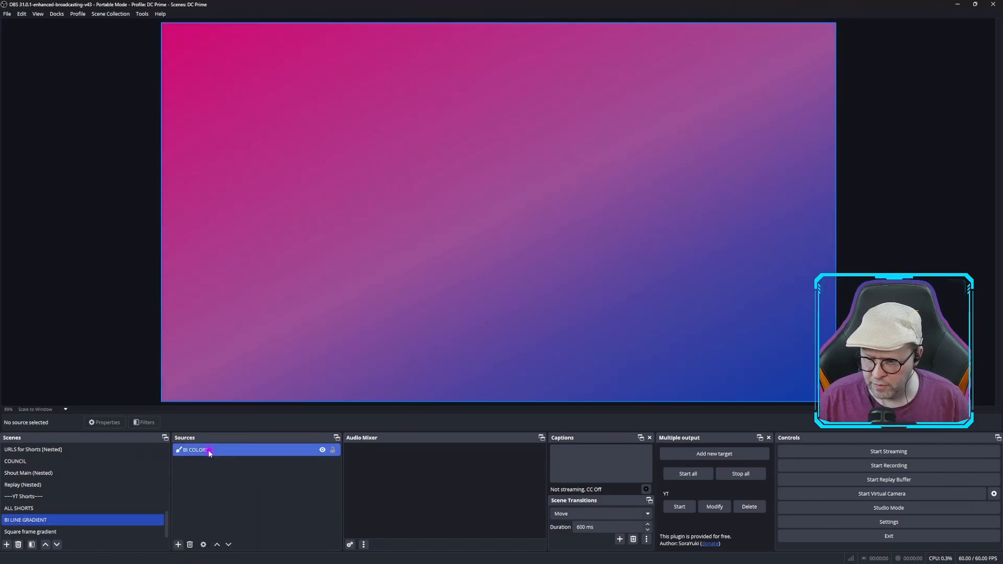
pyautogui.click(103, 422)
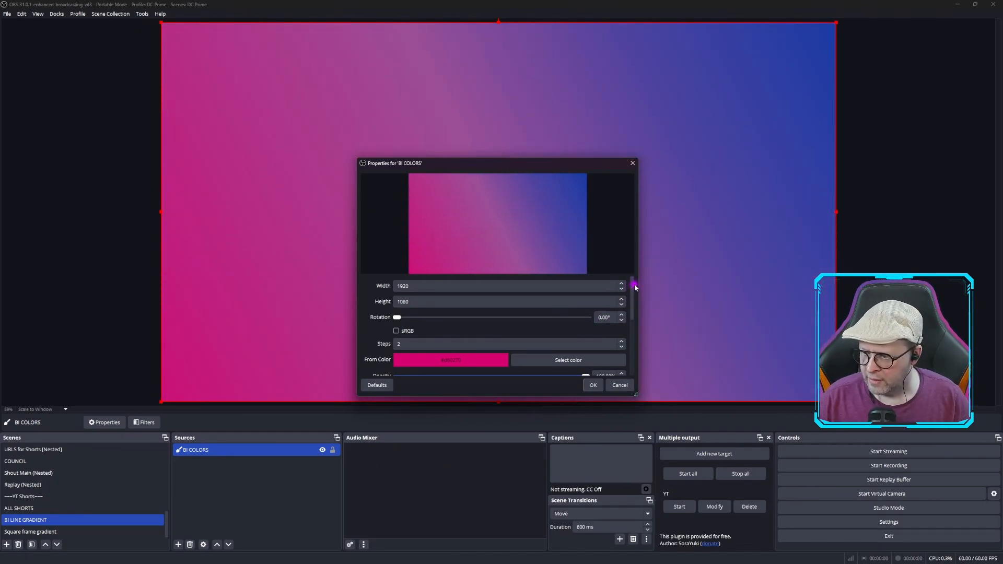
pyautogui.scroll(-1, 633, 298)
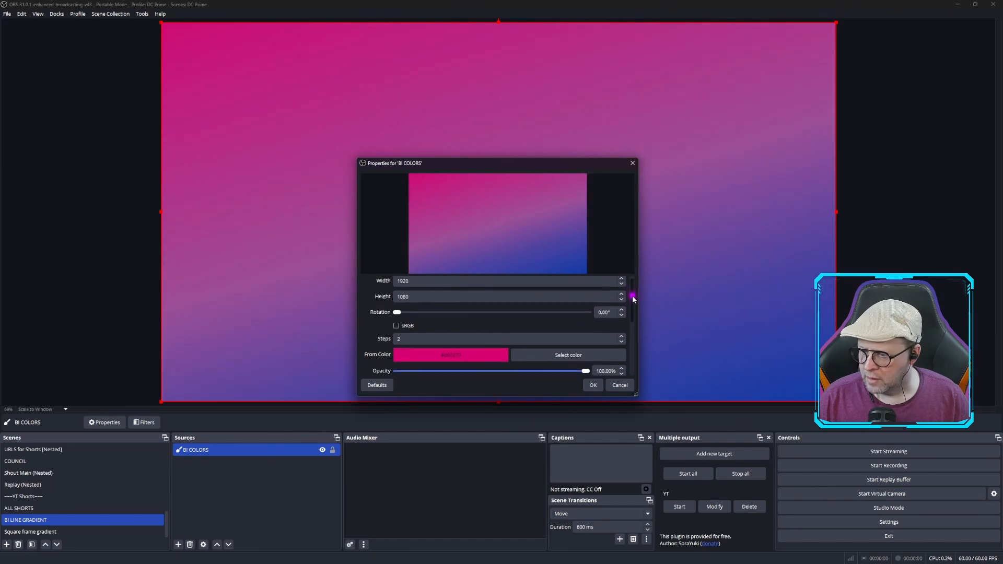
pyautogui.moveTo(633, 298); pyautogui.dragTo(633, 313)
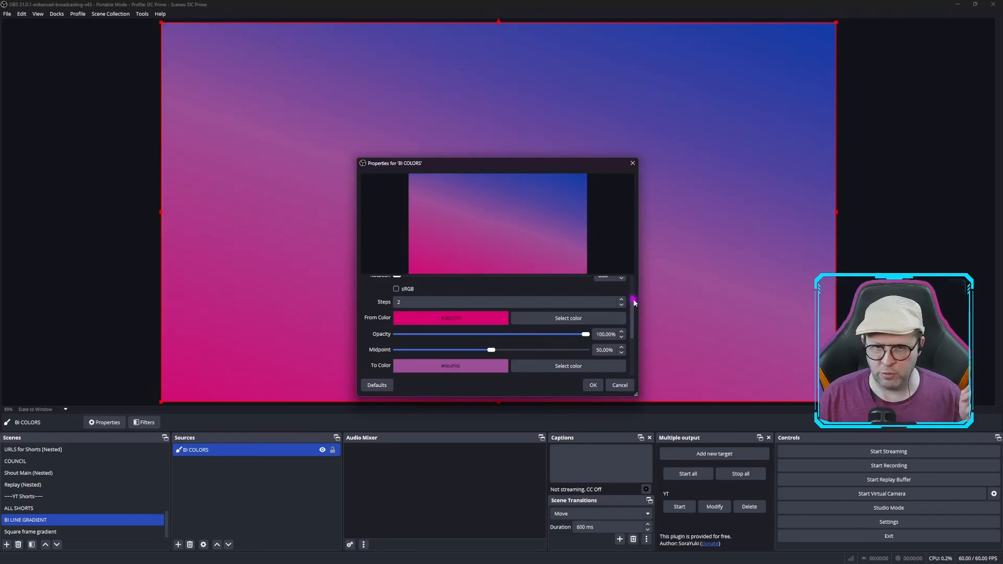
pyautogui.moveTo(633, 302)
pyautogui.mouseDown()
pyautogui.moveTo(633, 340)
pyautogui.moveTo(634, 297)
pyautogui.moveTo(636, 314)
pyautogui.mouseUp()
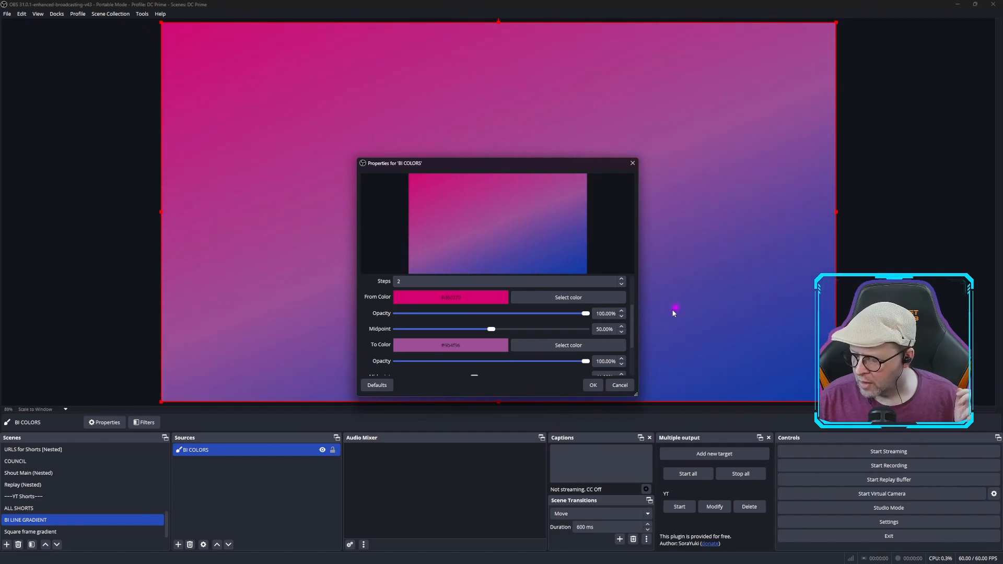
pyautogui.moveTo(634, 320); pyautogui.dragTo(641, 274)
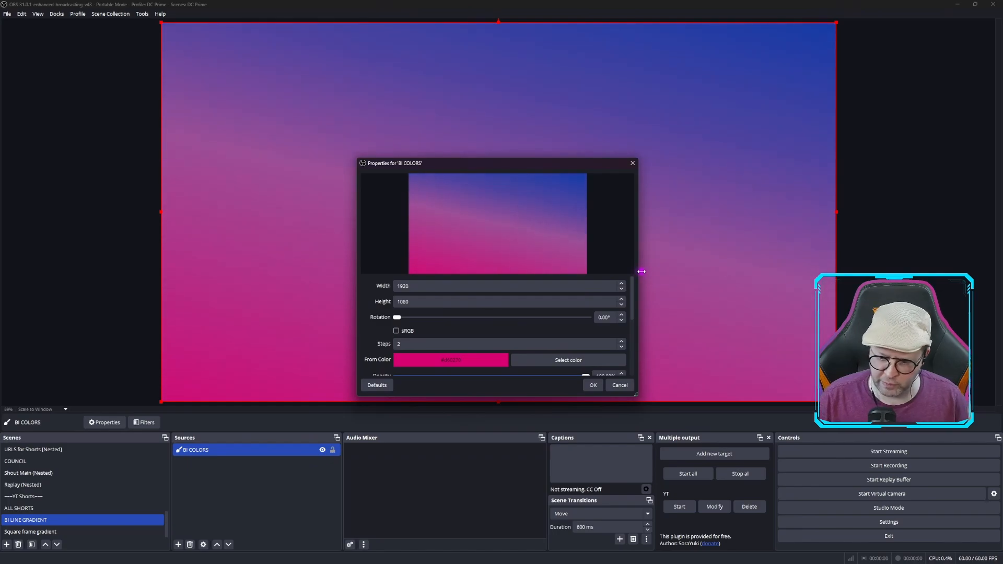
pyautogui.click(636, 163)
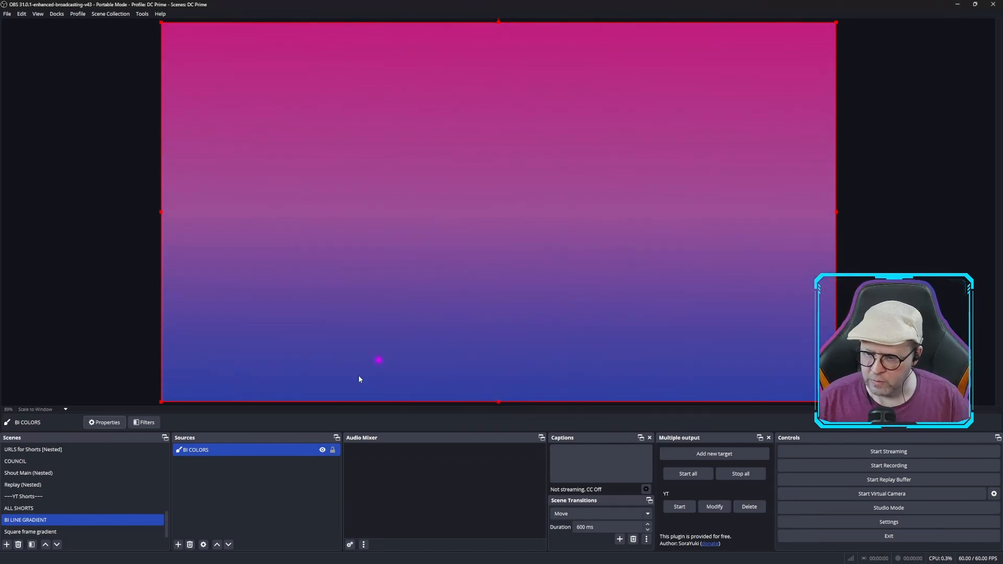
# Open the BI COLORS filters, browse the example shader files as far as rotating-source.shader, and cancel the file selection
pyautogui.rightClick(212, 453)
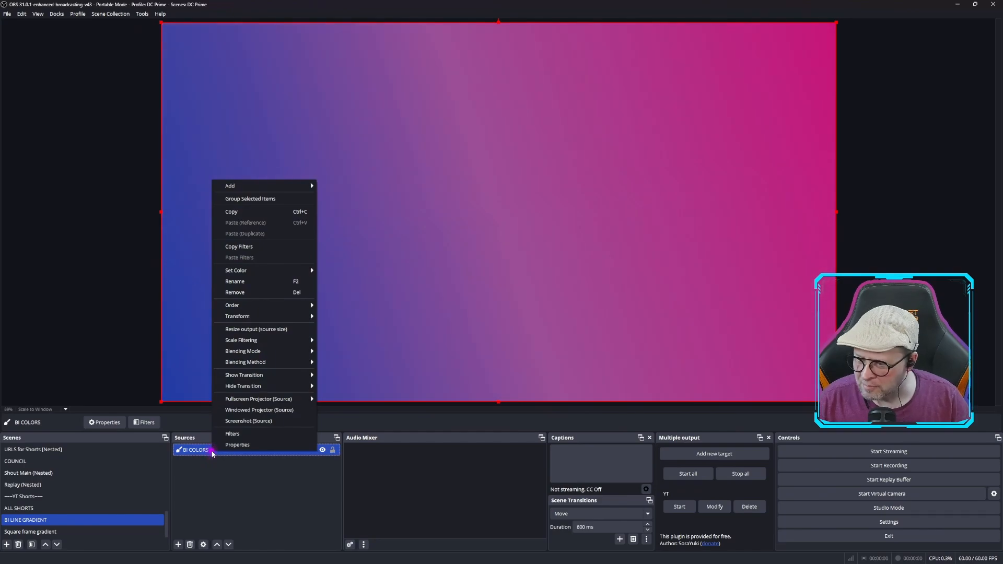
pyautogui.click(241, 434)
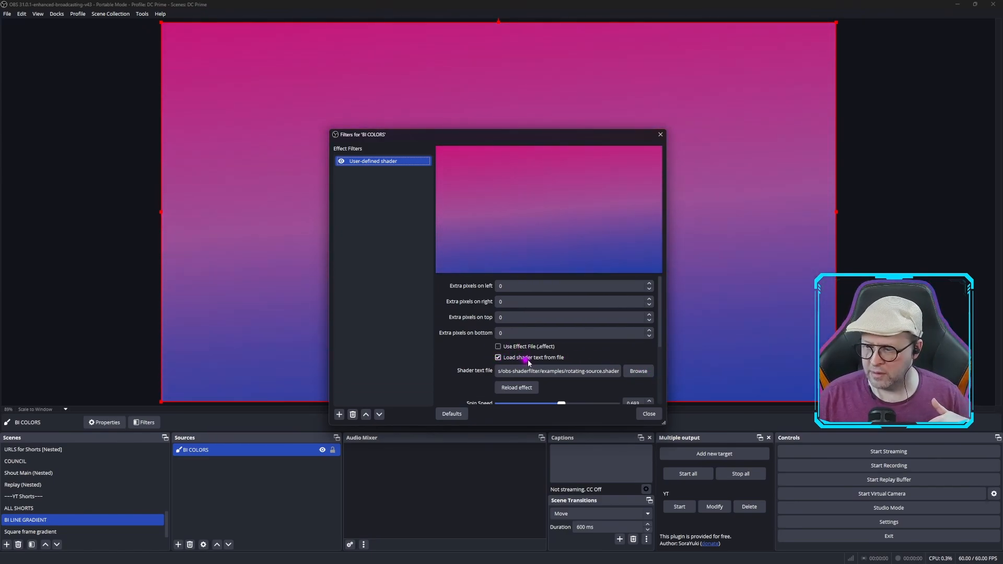
pyautogui.click(634, 372)
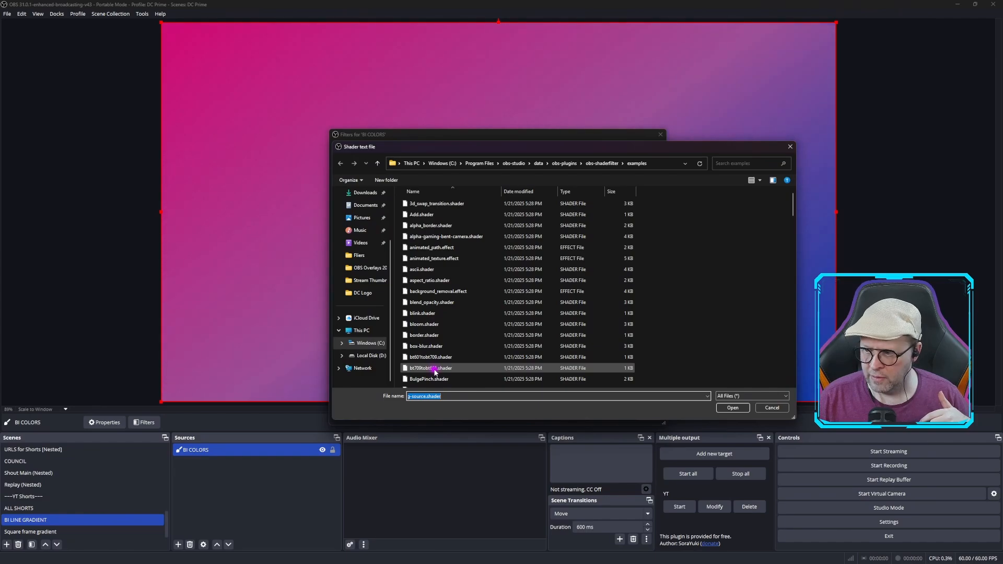
pyautogui.scroll(-8, 434, 364)
pyautogui.scroll(-10, 435, 372)
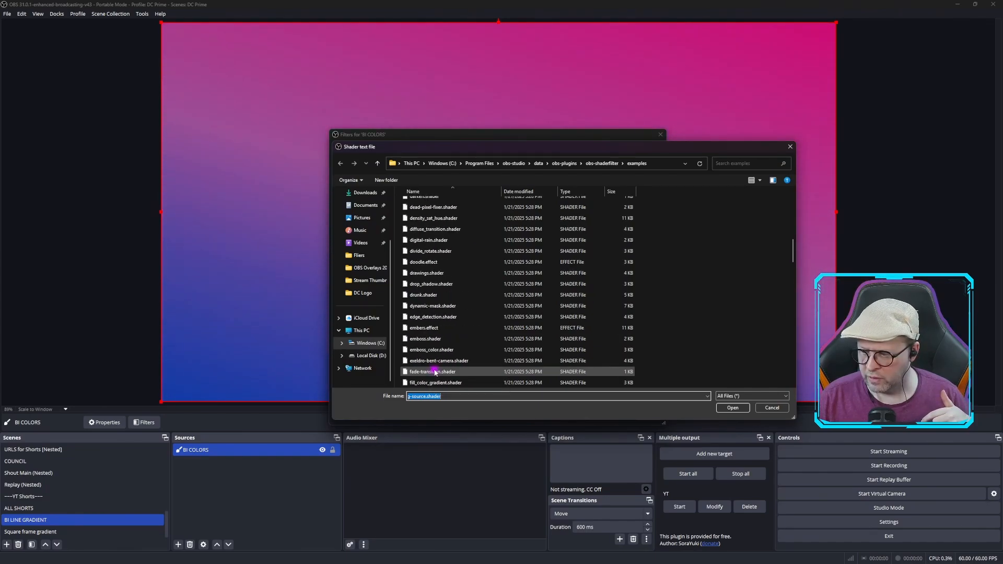
pyautogui.scroll(-10, 436, 372)
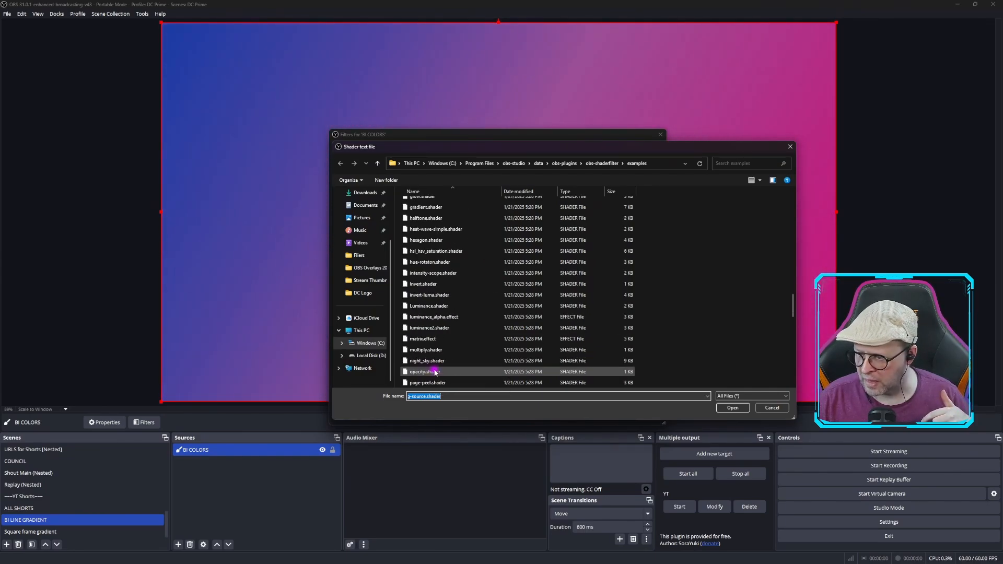
pyautogui.scroll(-1, 435, 372)
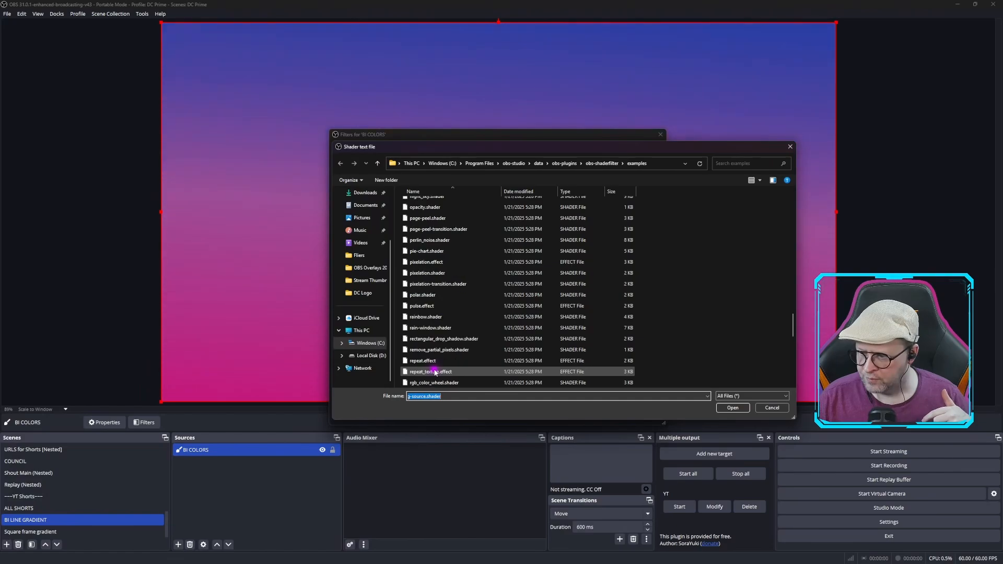
pyautogui.scroll(-2, 435, 372)
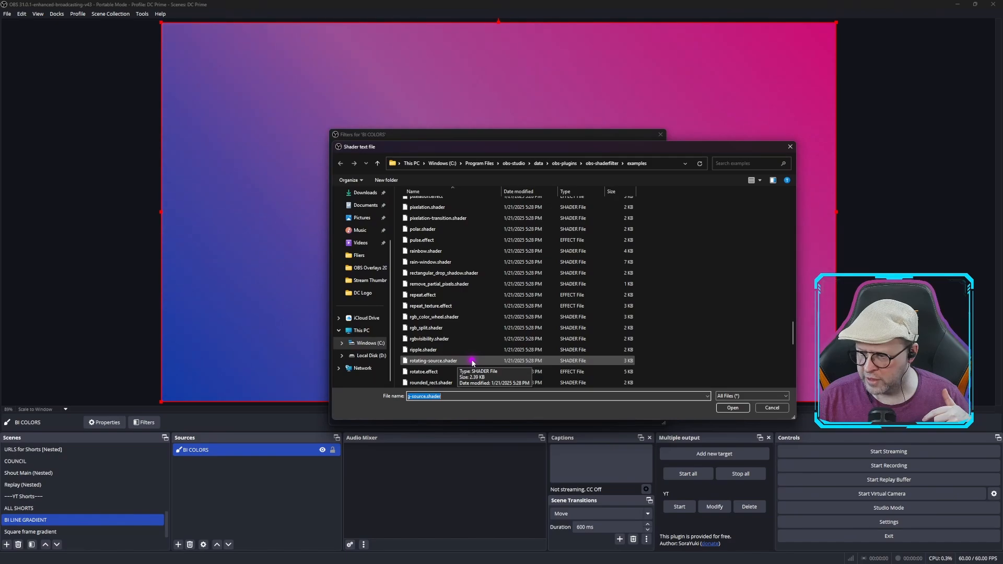
pyautogui.click(771, 407)
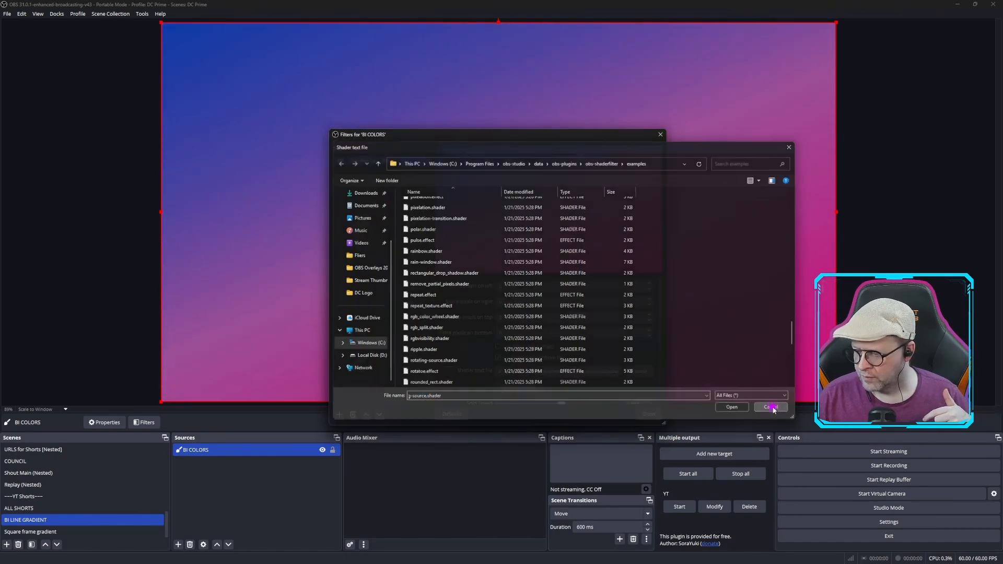
# Examine the user-defined shader's spin speed, rotation, zoom and center settings
pyautogui.moveTo(661, 306); pyautogui.dragTo(663, 341)
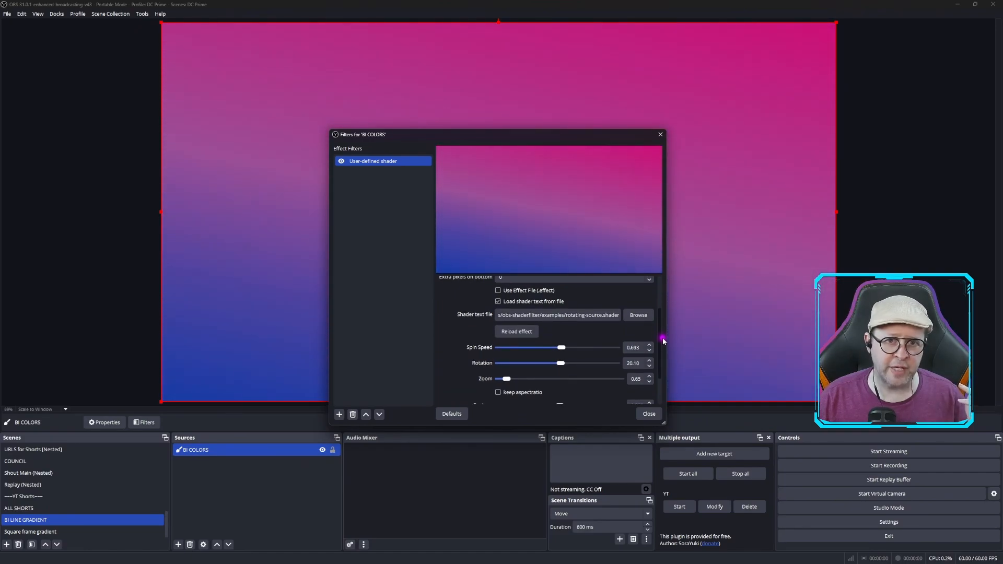
pyautogui.moveTo(664, 341); pyautogui.dragTo(664, 357)
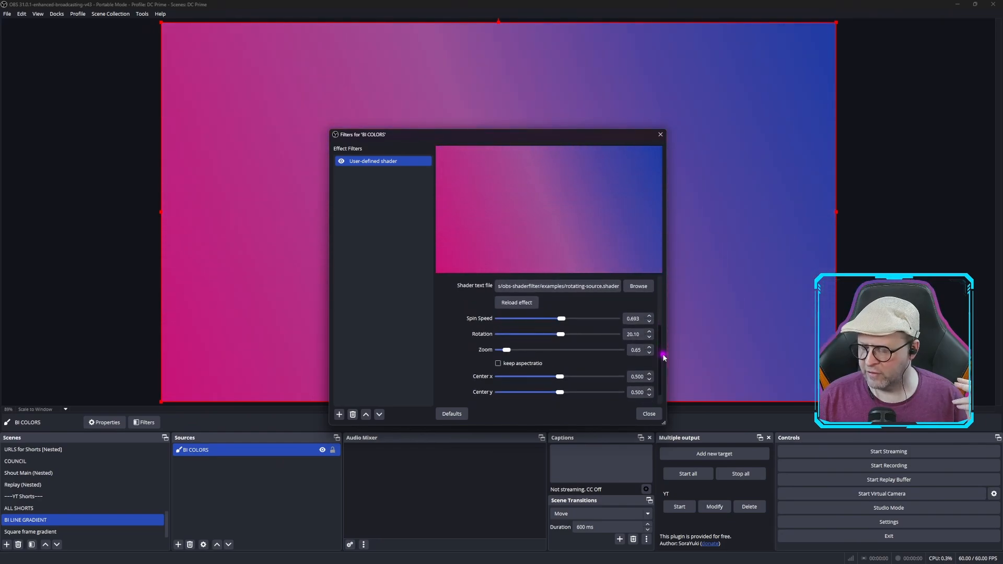
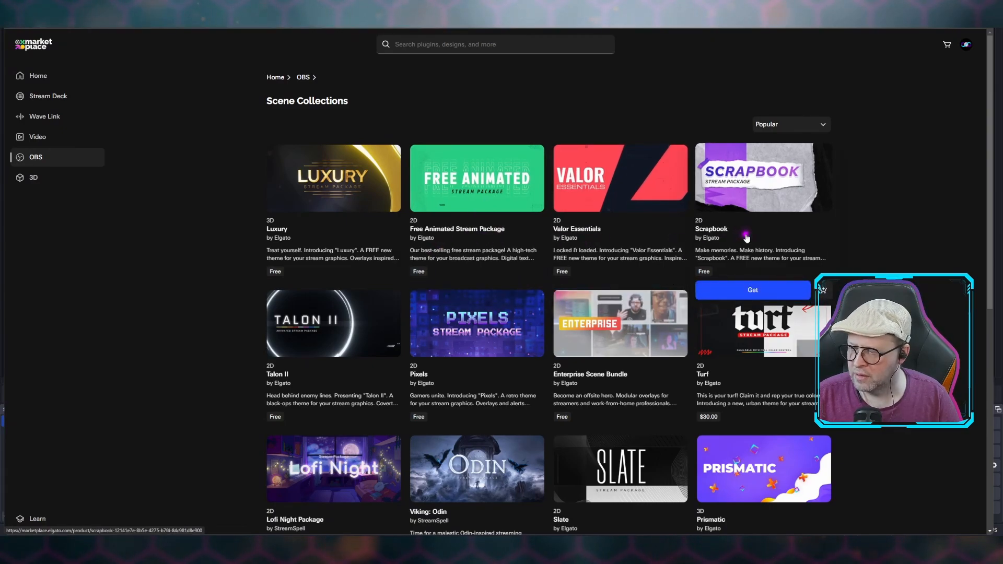
# Browse the OBS scene collections on the Elgato Marketplace and open the Enterprise Scene Bundle product page
pyautogui.scroll(-2, 485, 203)
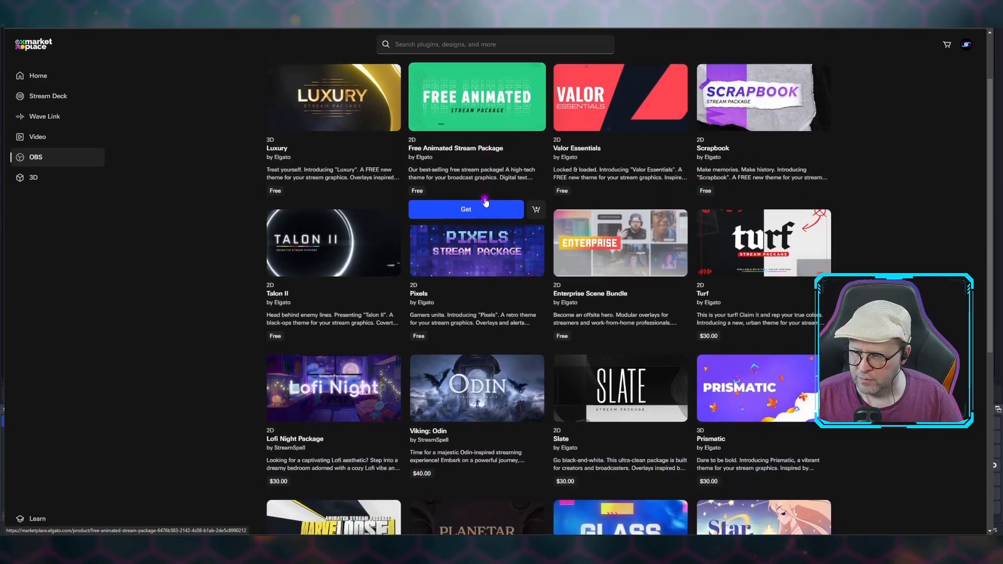
pyautogui.scroll(-2, 485, 202)
pyautogui.scroll(-1, 485, 202)
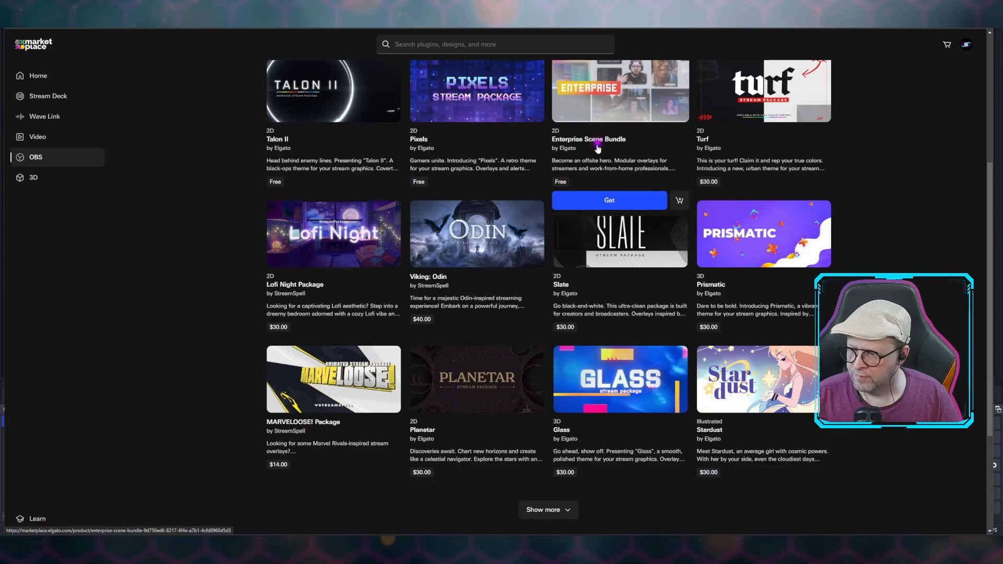
pyautogui.moveTo(596, 336)
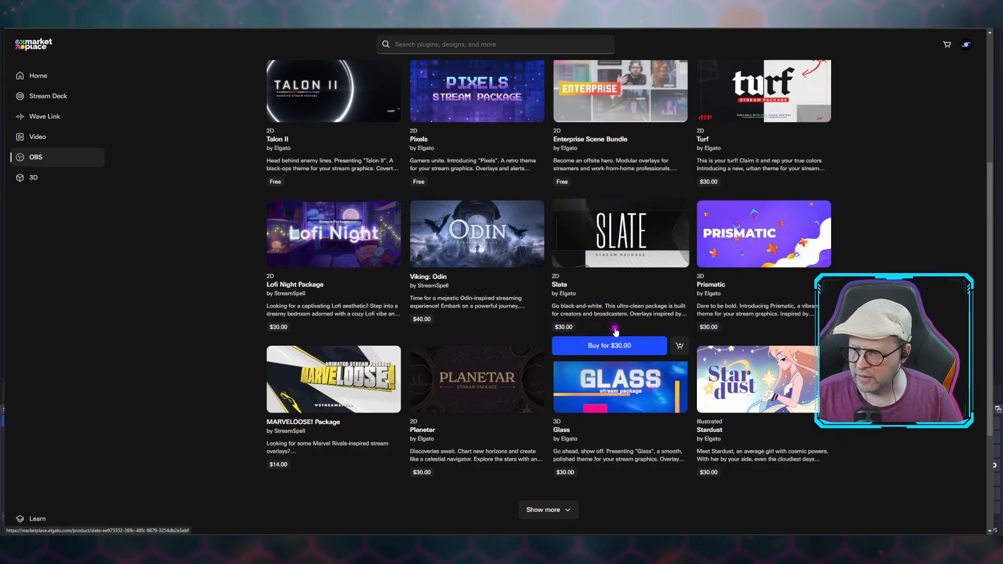
pyautogui.click(596, 141)
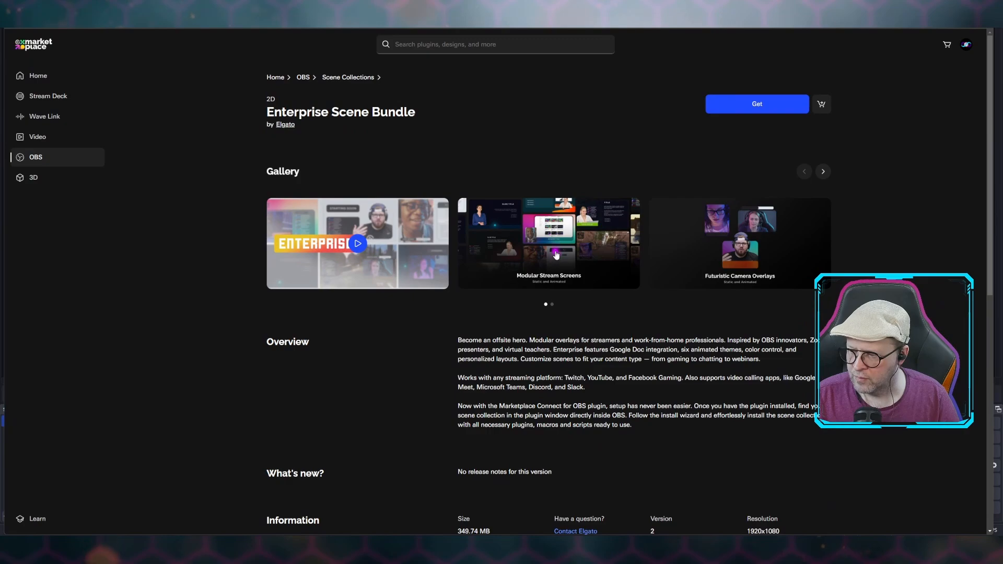
# Look through the Enterprise Scene Bundle gallery from Modular Stream Screens to Modifiable screens, and close the enlarged view
pyautogui.click(556, 255)
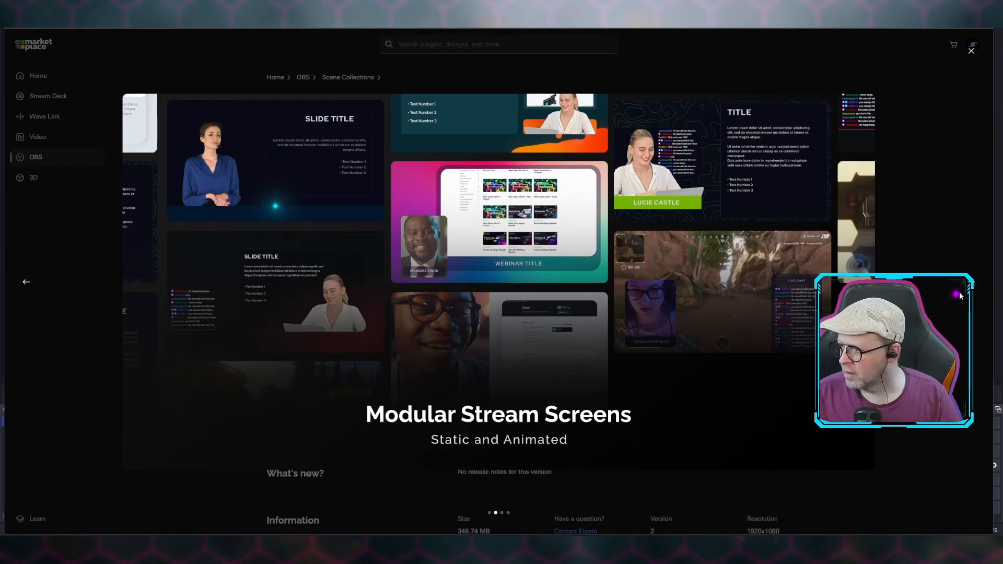
pyautogui.click(973, 284)
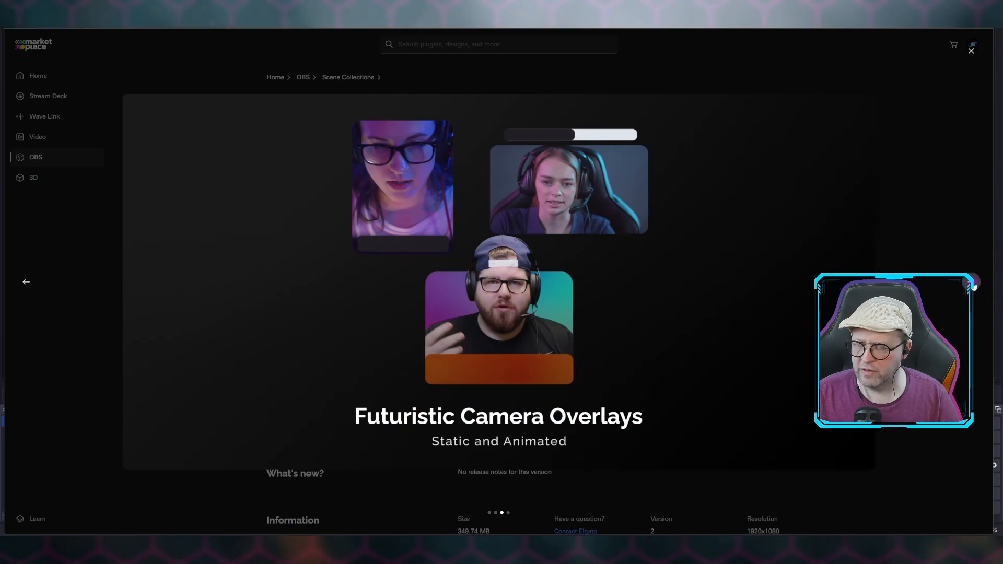
pyautogui.click(972, 284)
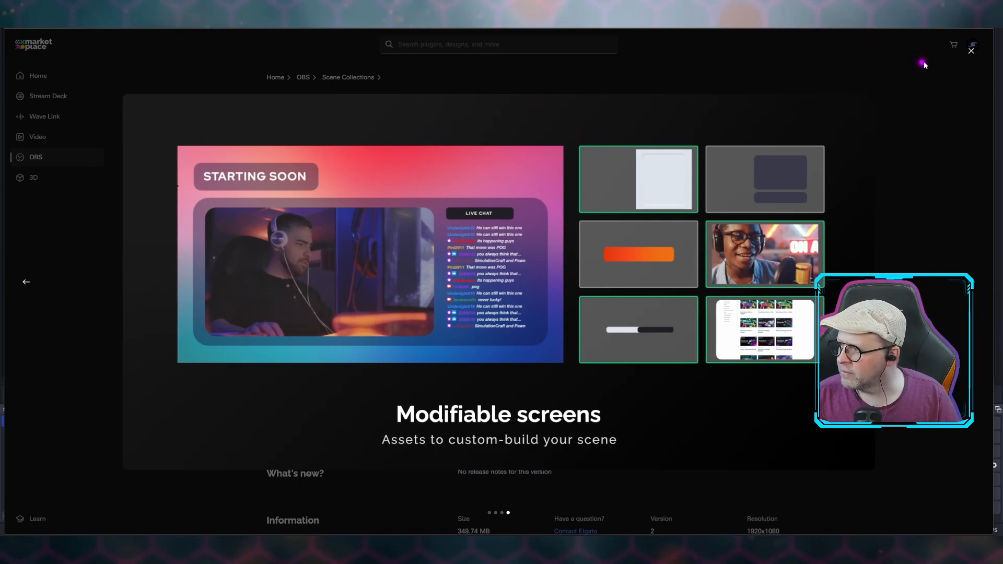
pyautogui.click(972, 51)
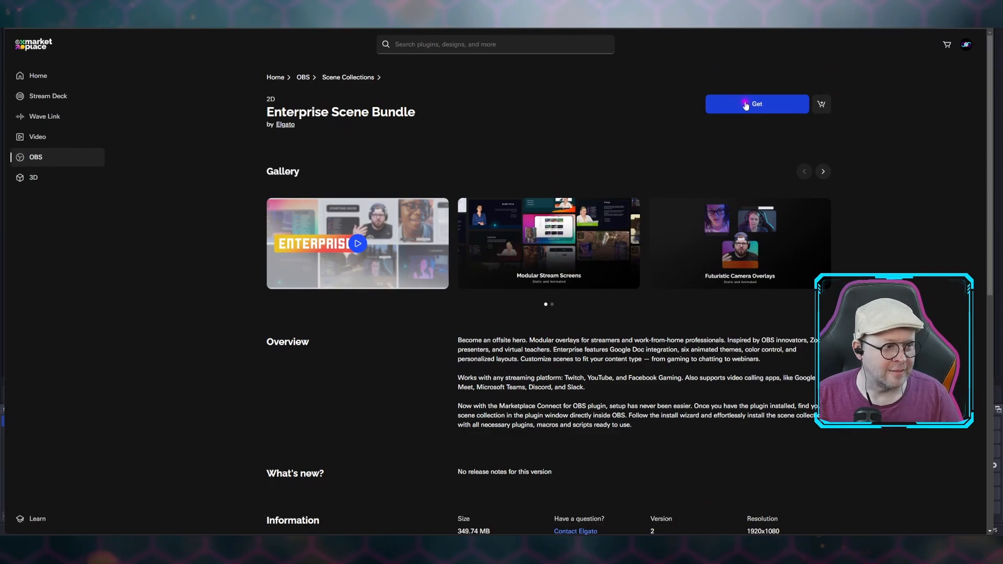
# Get the free Enterprise Scene Bundle and open it in OBS Studio through elgato-marketplace-connect-loader.exe, cancelling the repeated launch request
pyautogui.click(745, 105)
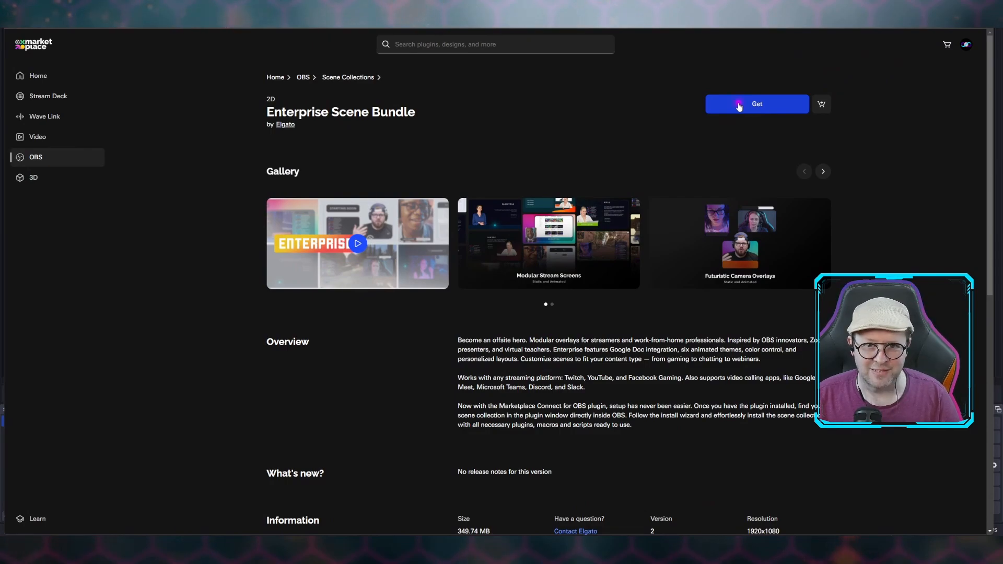
pyautogui.click(740, 104)
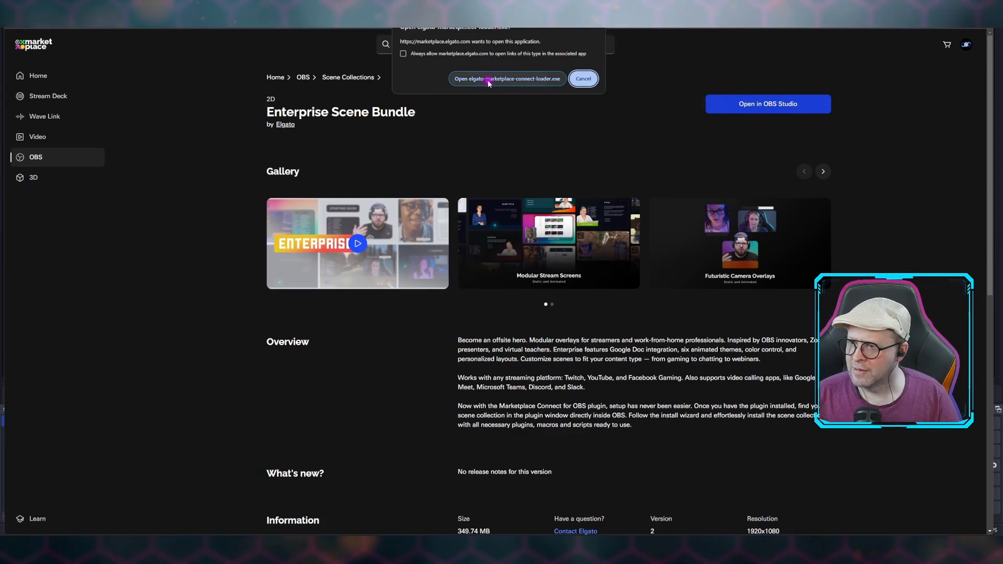
pyautogui.click(540, 79)
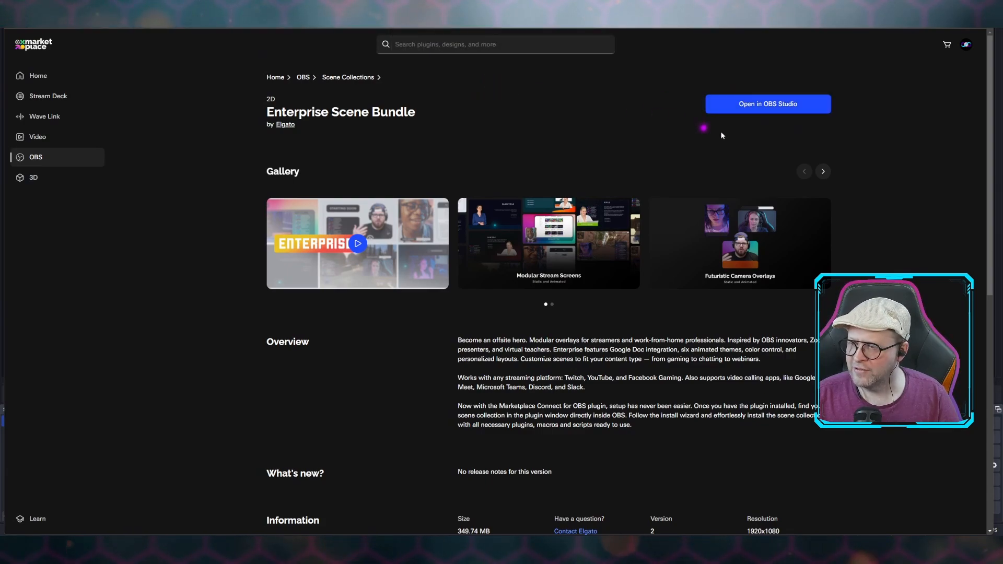
pyautogui.click(776, 105)
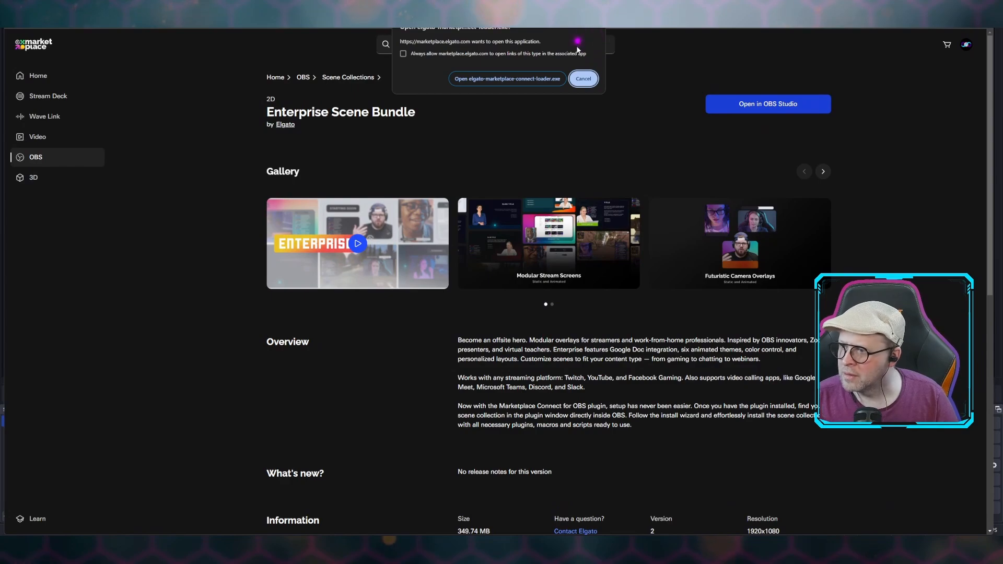
pyautogui.click(584, 79)
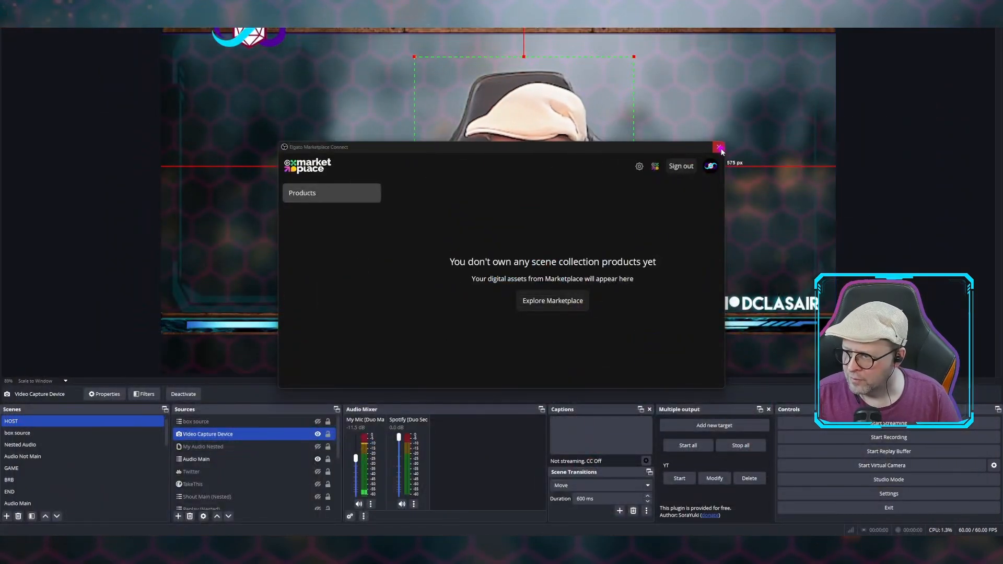
# Close and reopen Elgato Marketplace Connect in OBS, and download the Enterprise Scene Bundle from its products
pyautogui.click(719, 147)
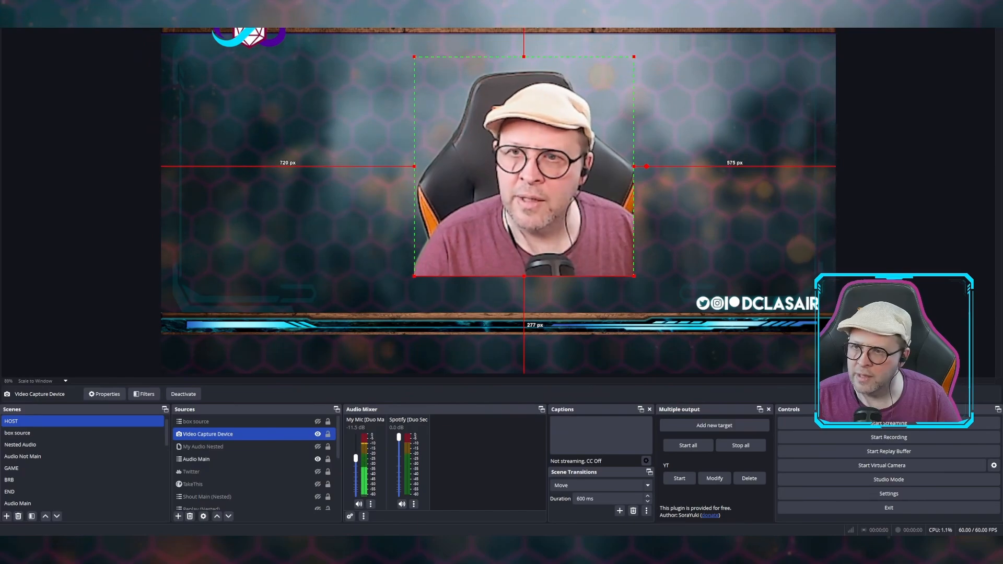
pyautogui.click(142, 4)
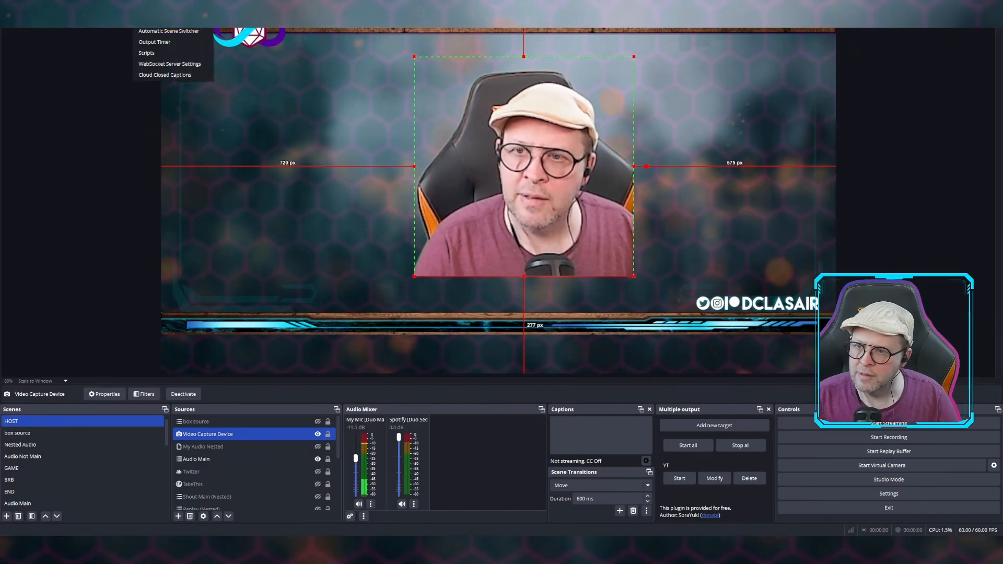
pyautogui.click(167, 19)
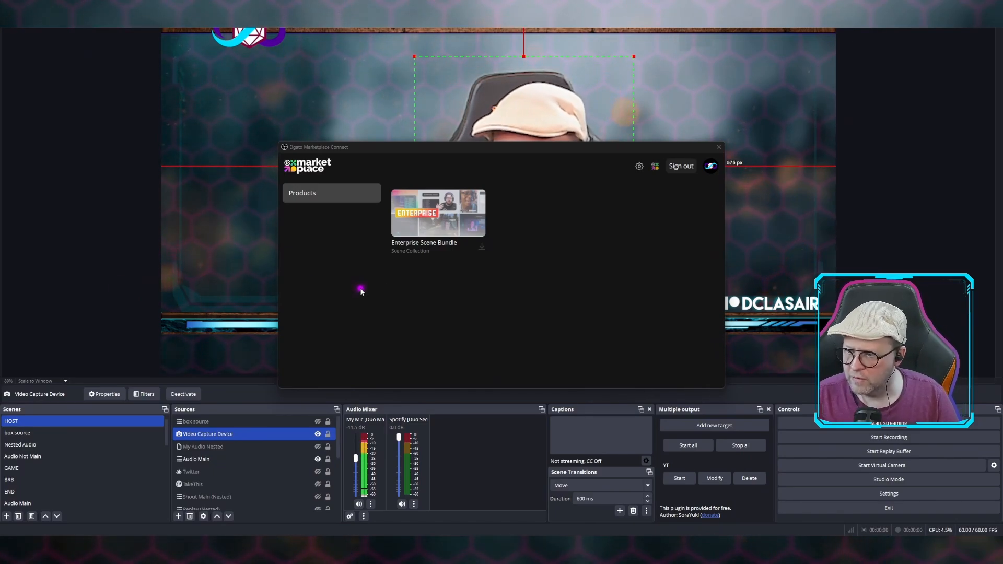
pyautogui.click(462, 222)
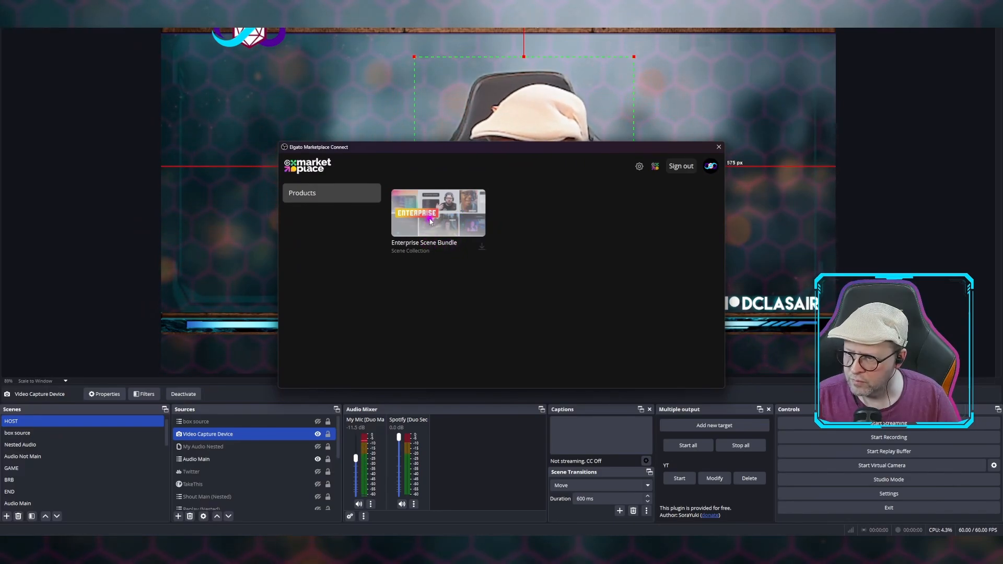
pyautogui.click(481, 248)
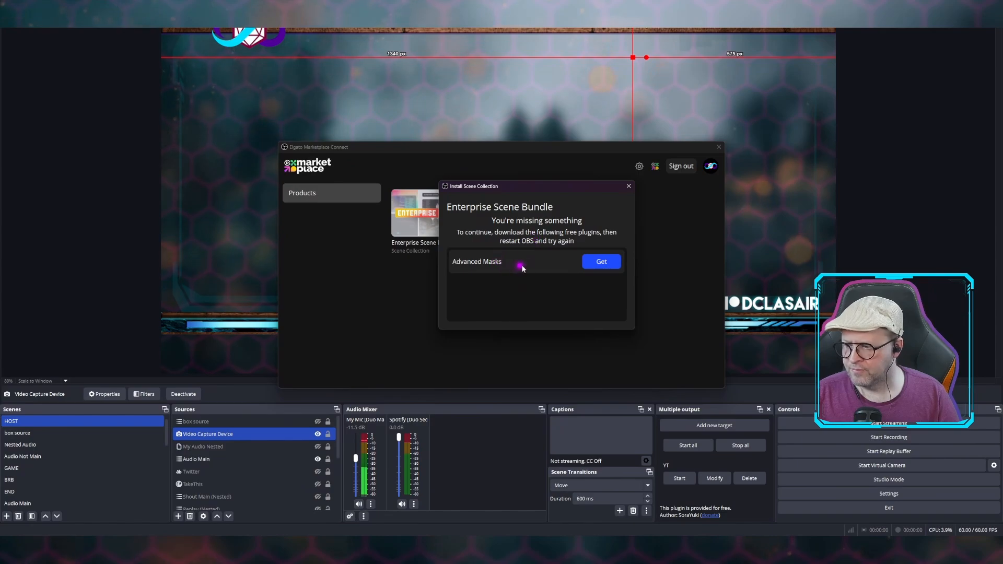
# Get the missing Advanced Masks plugin from the OBS forum, choosing the obs-advanced-masks-v1.1.0-windows.zip download
pyautogui.click(601, 263)
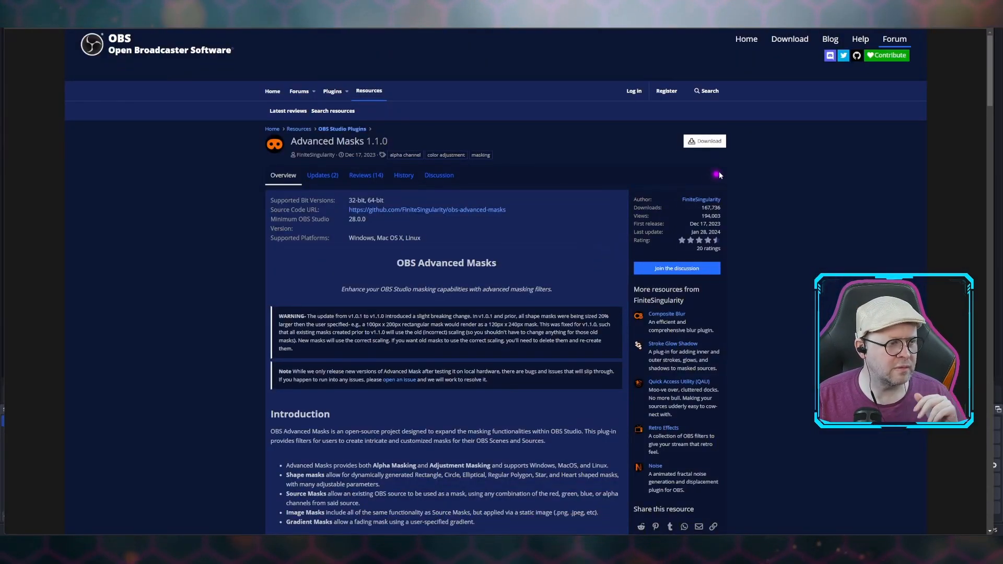
pyautogui.click(715, 143)
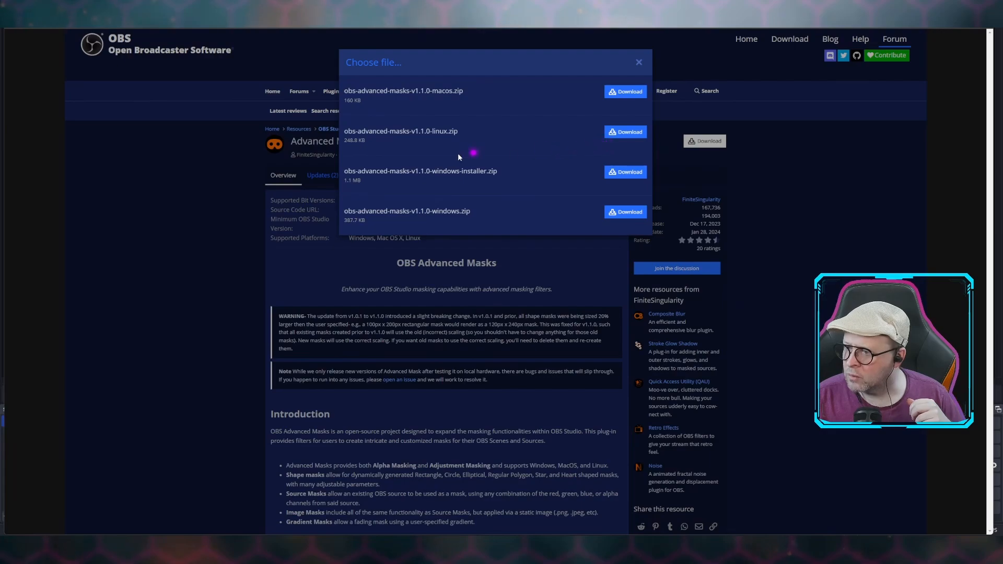
pyautogui.click(628, 213)
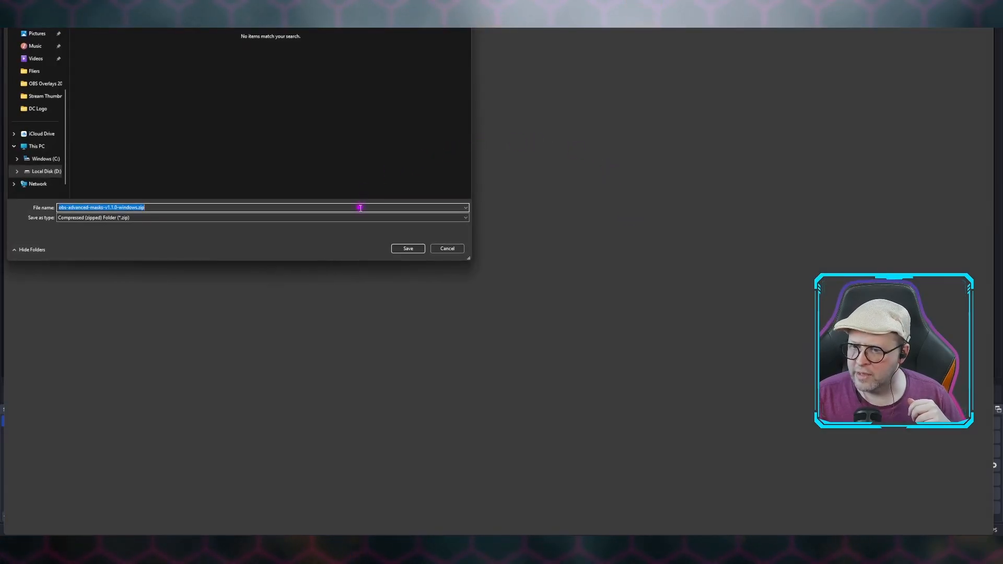
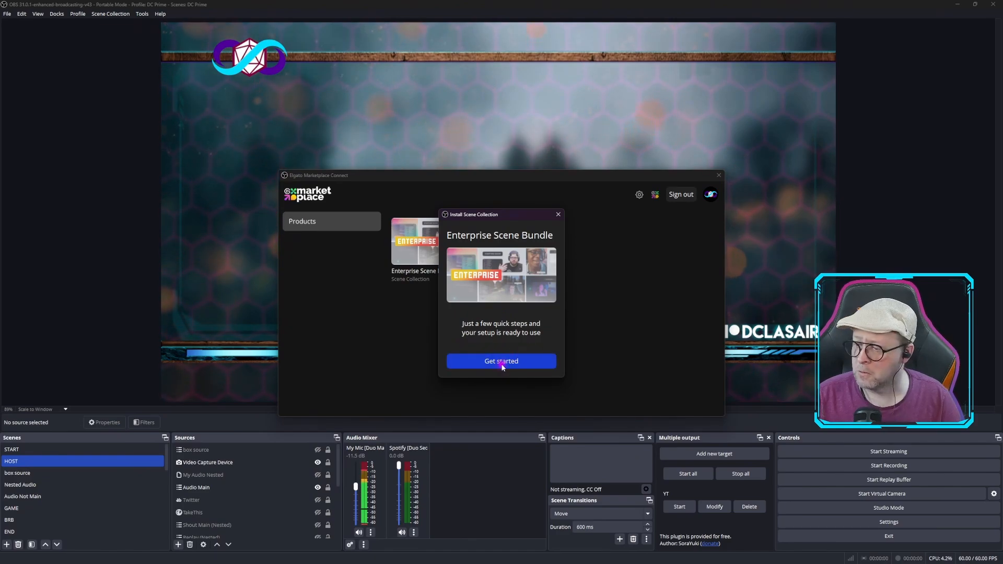
# Start installing the Enterprise Scene Bundle and name the new scene collection "Enterpisey Test"
pyautogui.click(501, 365)
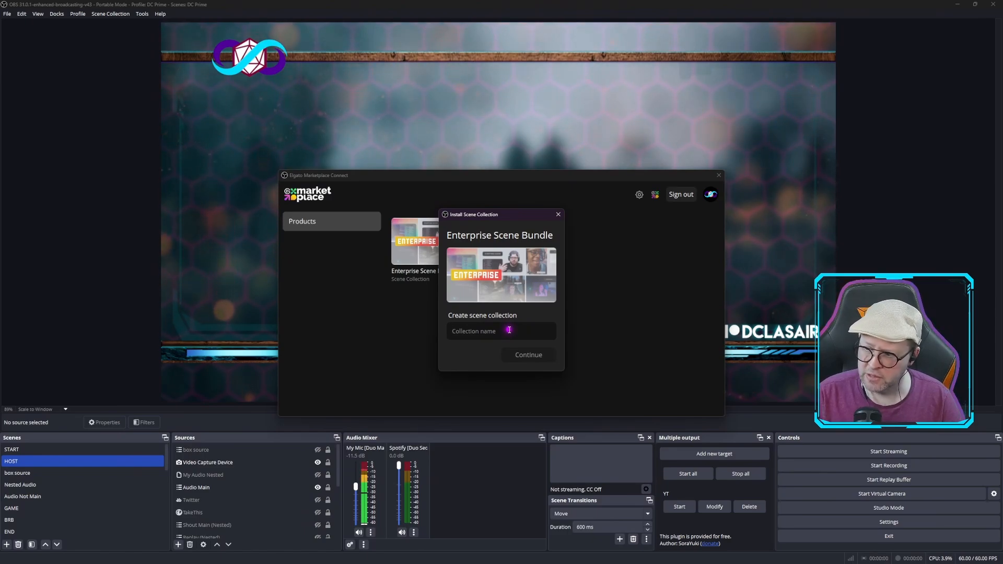
pyautogui.write('Ent')
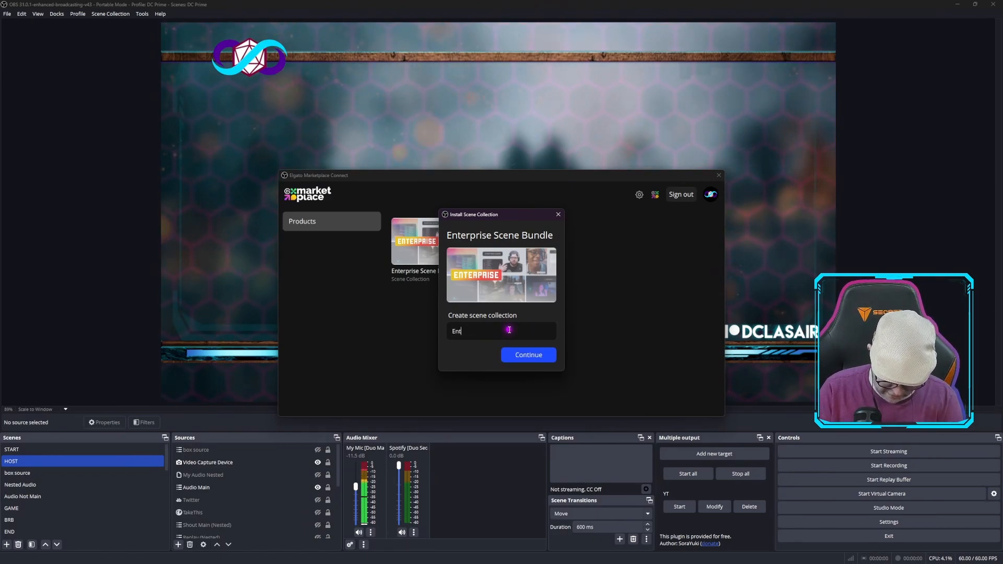
pyautogui.write('erpisey Test')
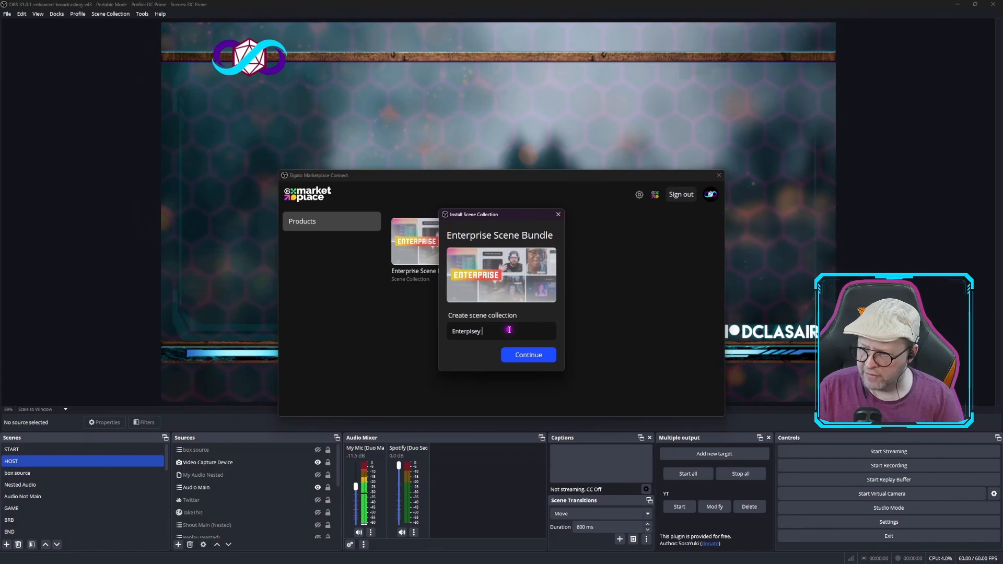
pyautogui.click(525, 357)
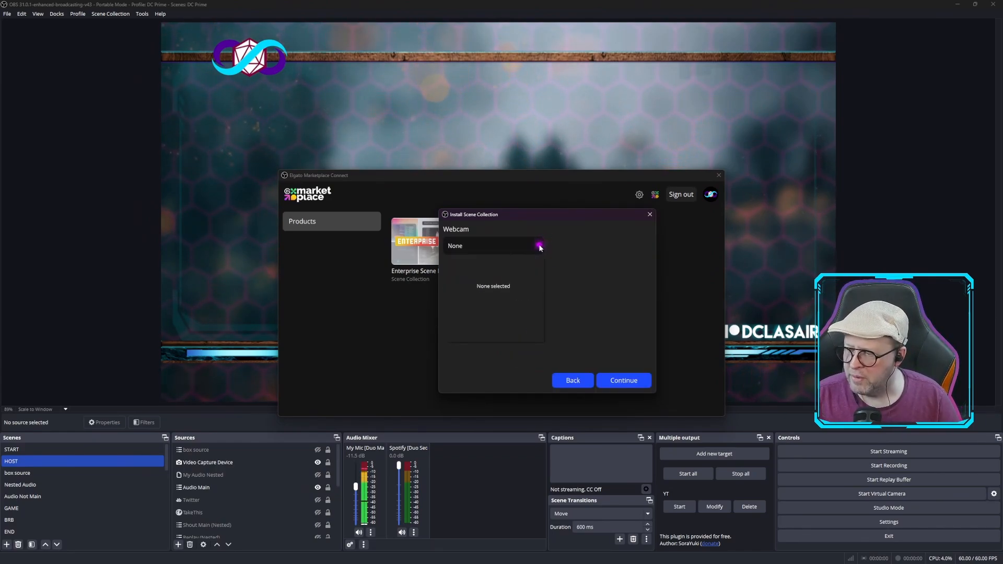
# Try OBS Virtual Camera as the collection's webcam, settle on Logitech StreamCam, and continue the setup
pyautogui.click(540, 246)
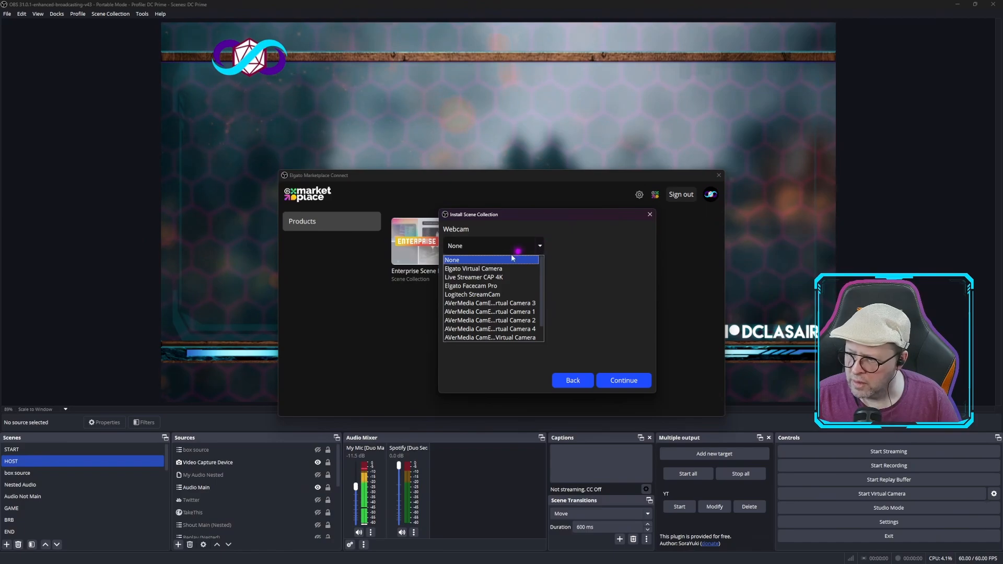
pyautogui.scroll(-1, 500, 287)
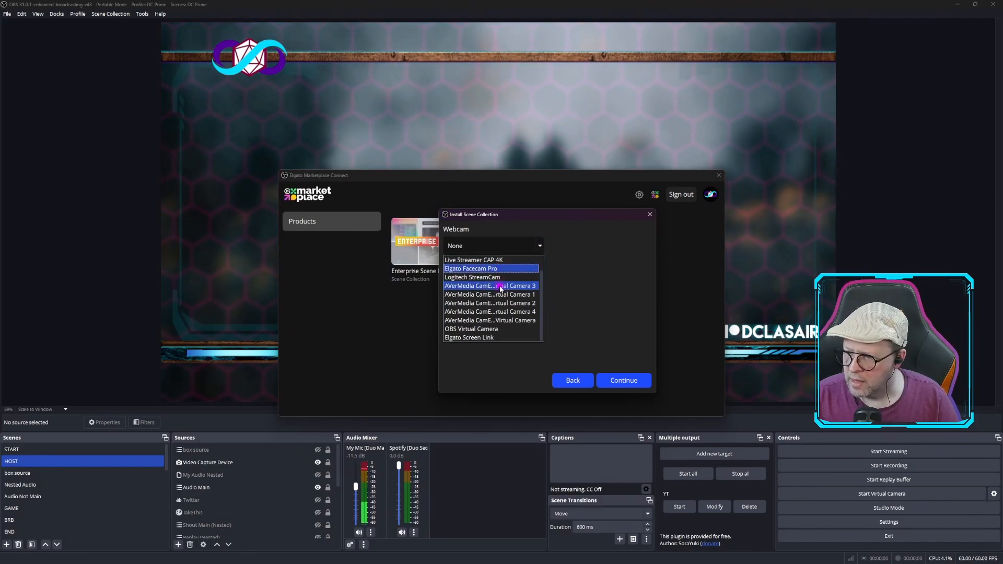
pyautogui.click(498, 329)
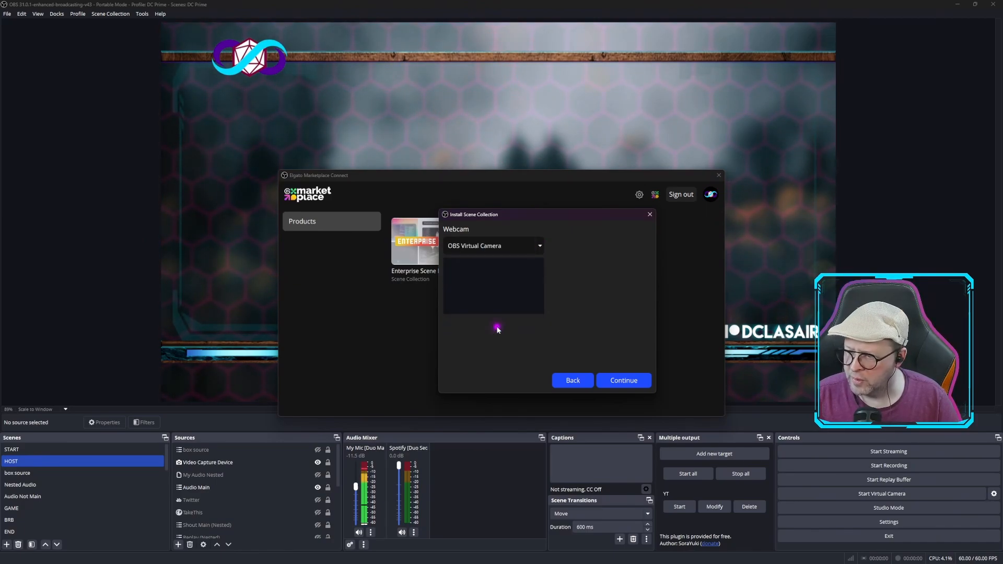
pyautogui.click(540, 248)
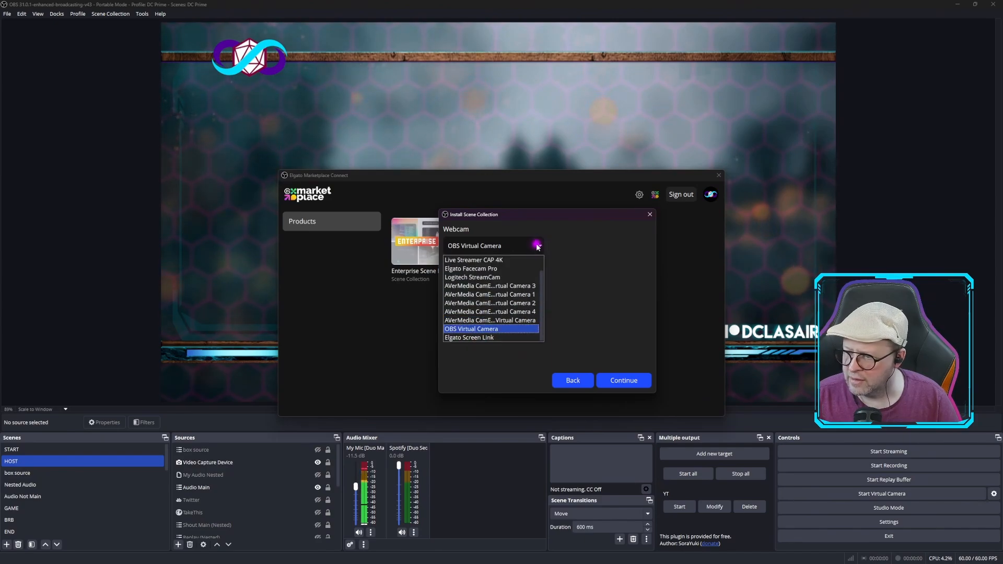
pyautogui.click(498, 277)
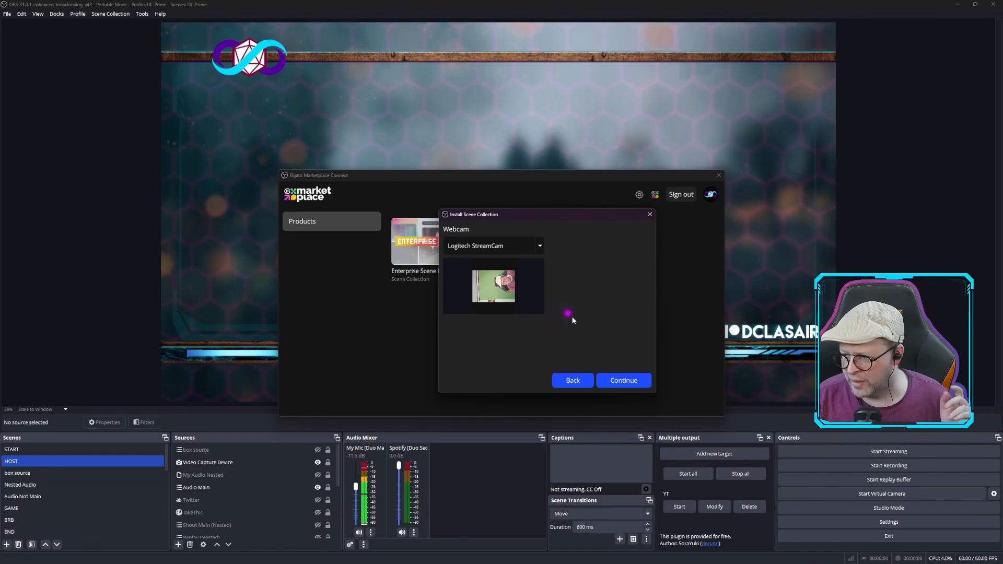
pyautogui.click(617, 380)
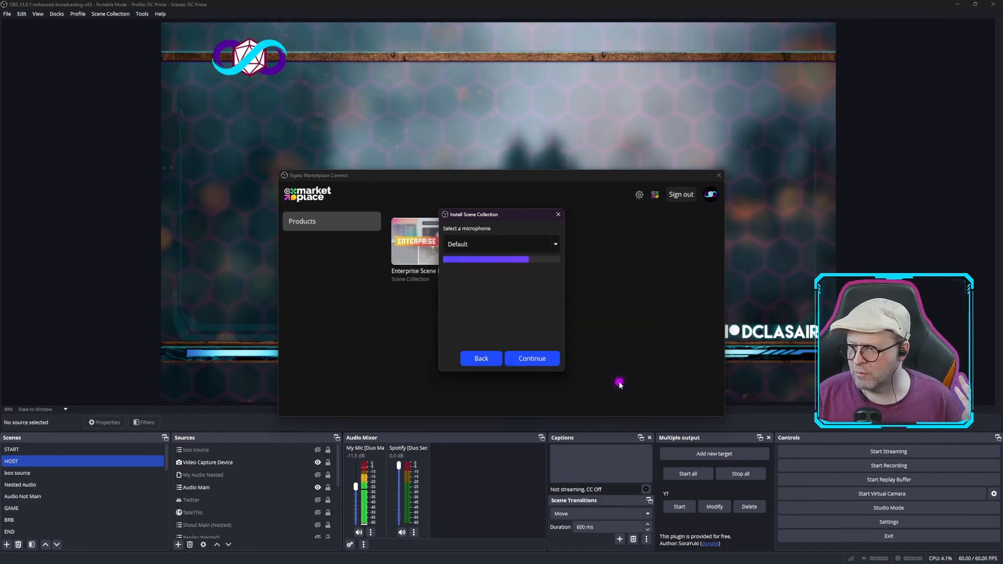
# Choose Microphone (RODECaster Duo Main Multitrack) as the microphone and complete the scene collection installation
pyautogui.click(547, 245)
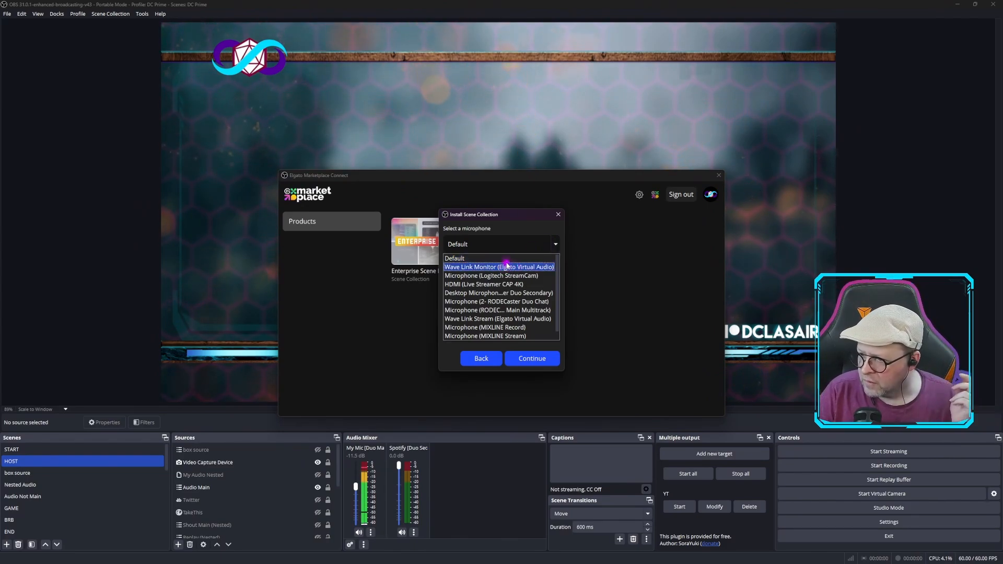
pyautogui.click(502, 310)
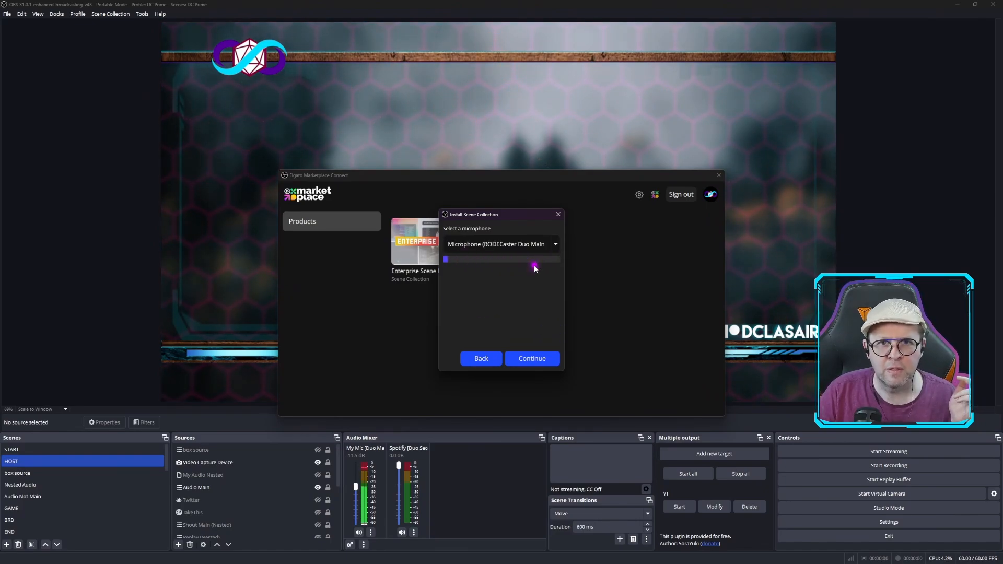
pyautogui.click(546, 355)
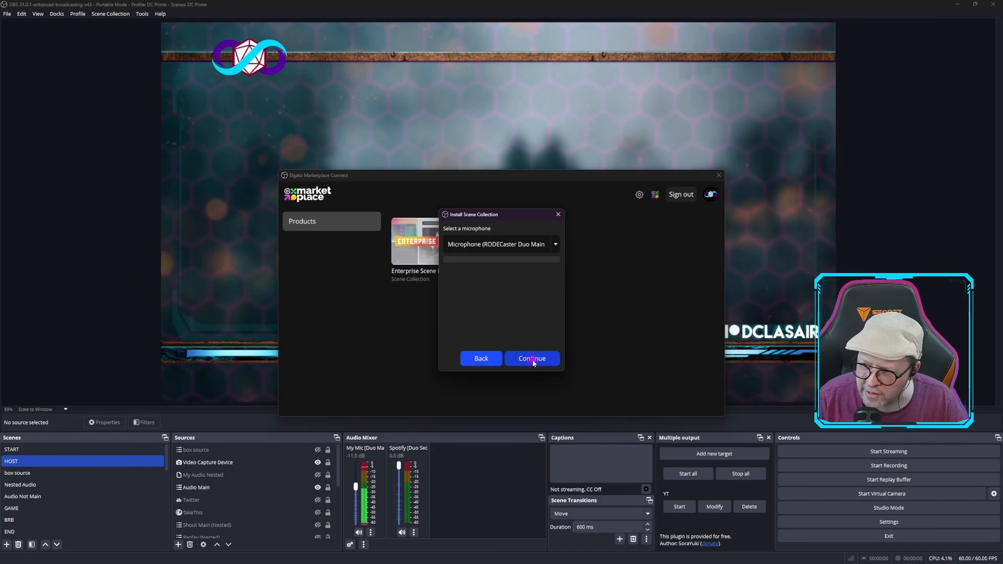
pyautogui.click(532, 359)
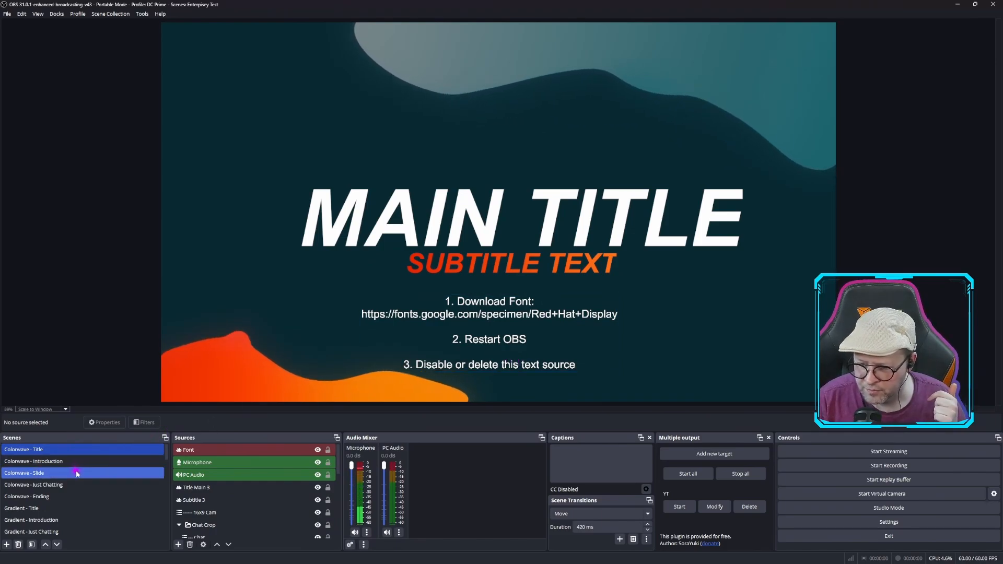
# Look through the installed scene list, show the Colorwave - Slide scene, and select its Green Screen Rounded Corner Cam group
pyautogui.scroll(-5, 77, 473)
pyautogui.scroll(-5, 77, 473)
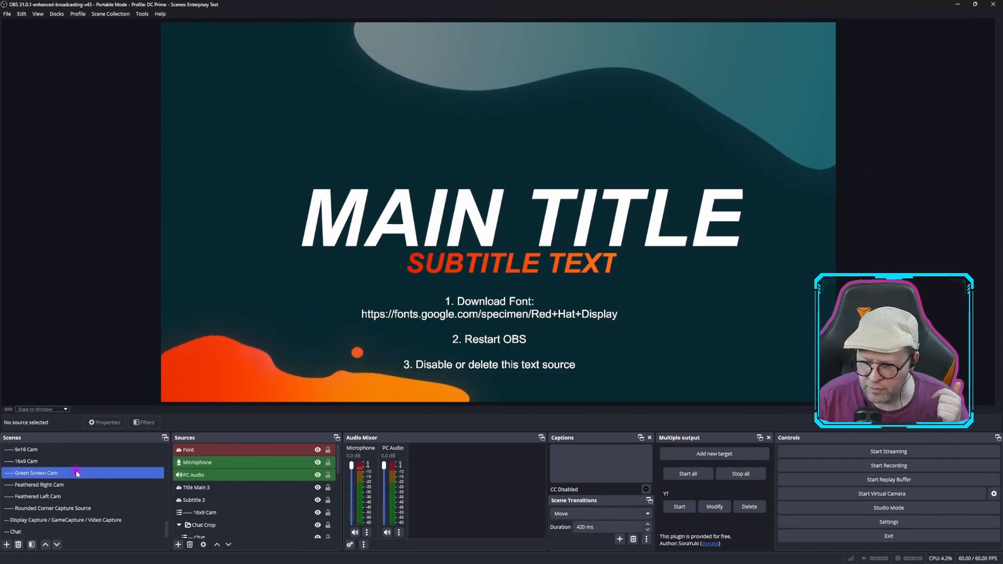
pyautogui.scroll(-1, 77, 472)
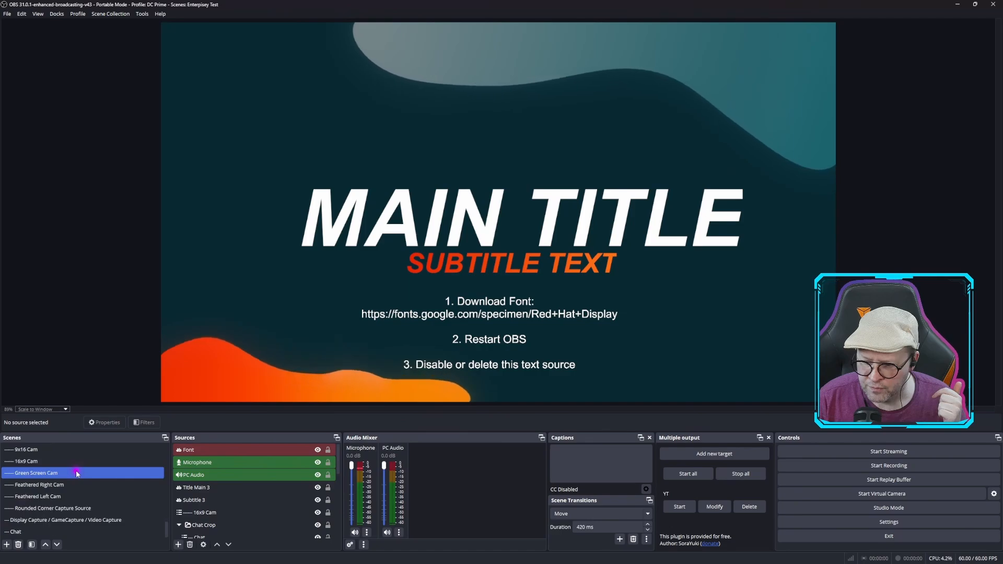
pyautogui.scroll(11, 77, 473)
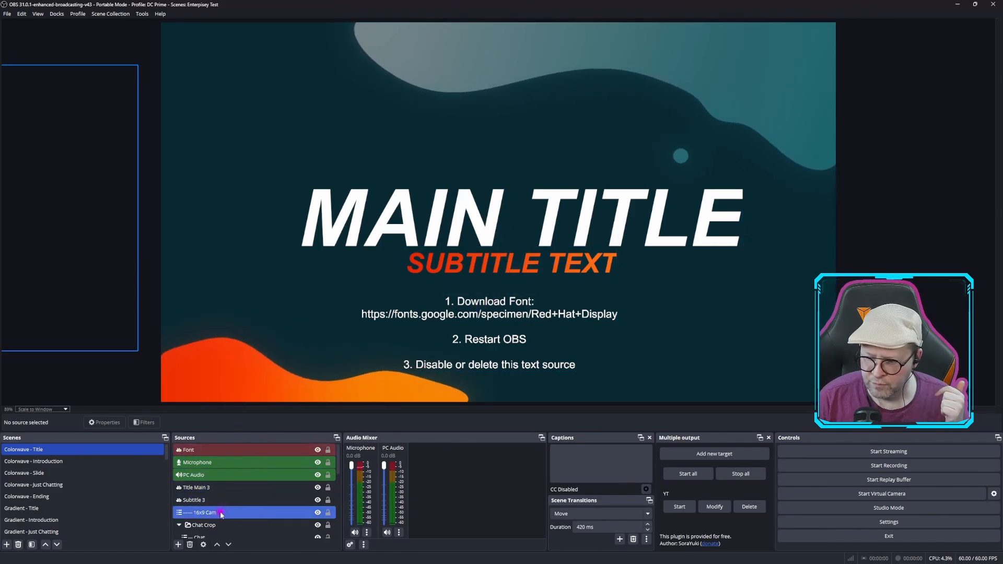
pyautogui.click(44, 474)
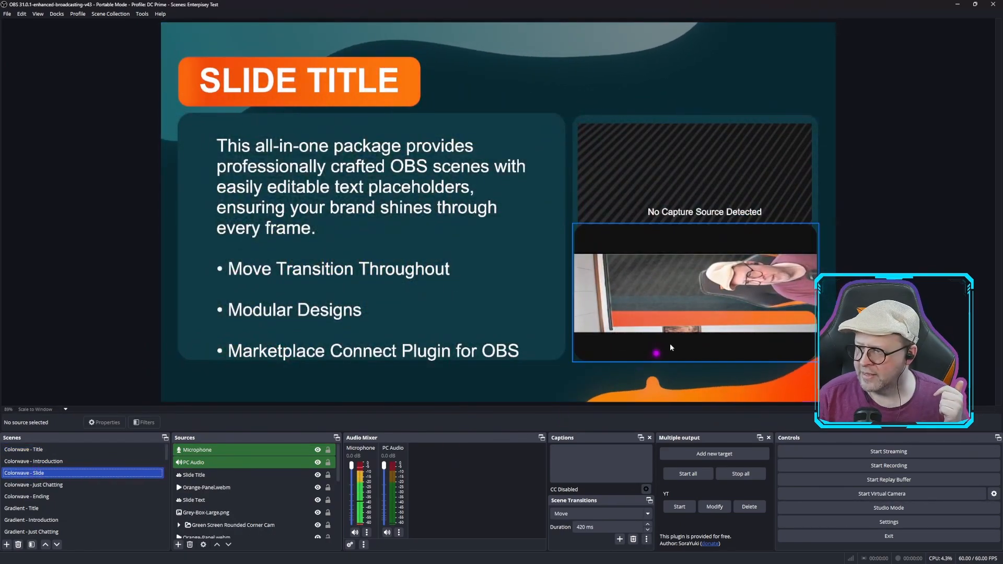
pyautogui.click(711, 293)
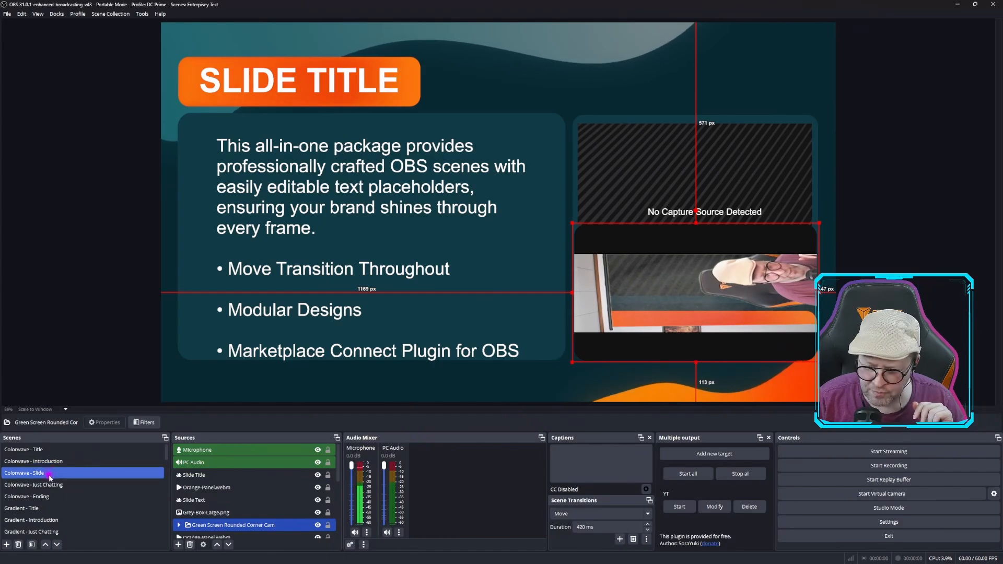
# Preview the Gradient - Title and Gradient - Introduction scenes, and inspect the Presenter Name text among the introduction's sources
pyautogui.click(39, 509)
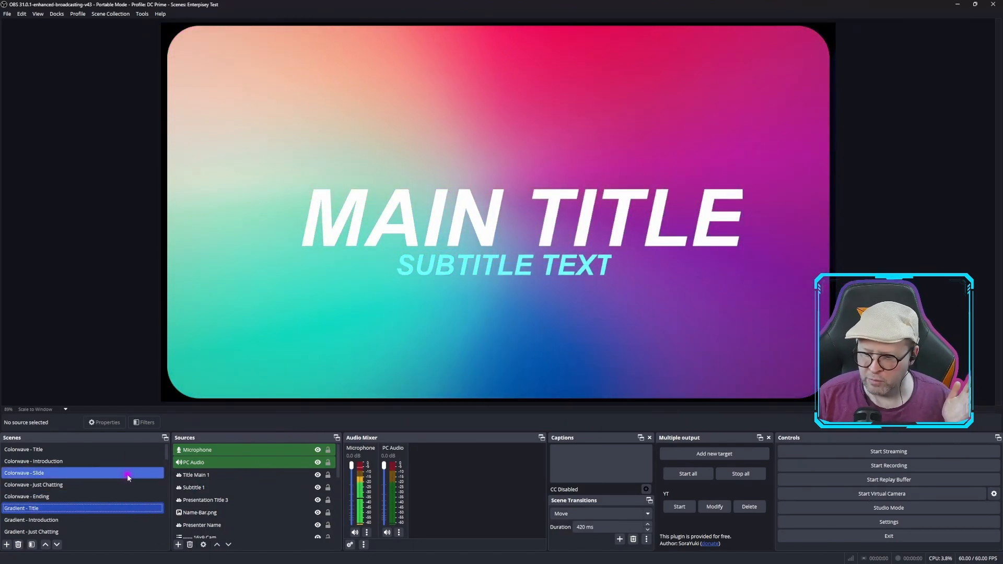
pyautogui.click(27, 521)
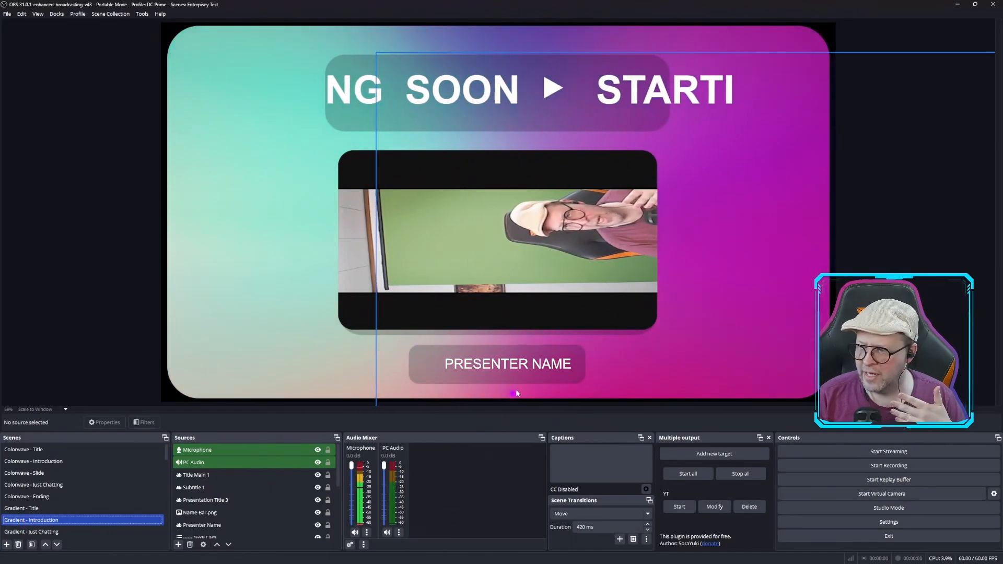
pyautogui.click(509, 365)
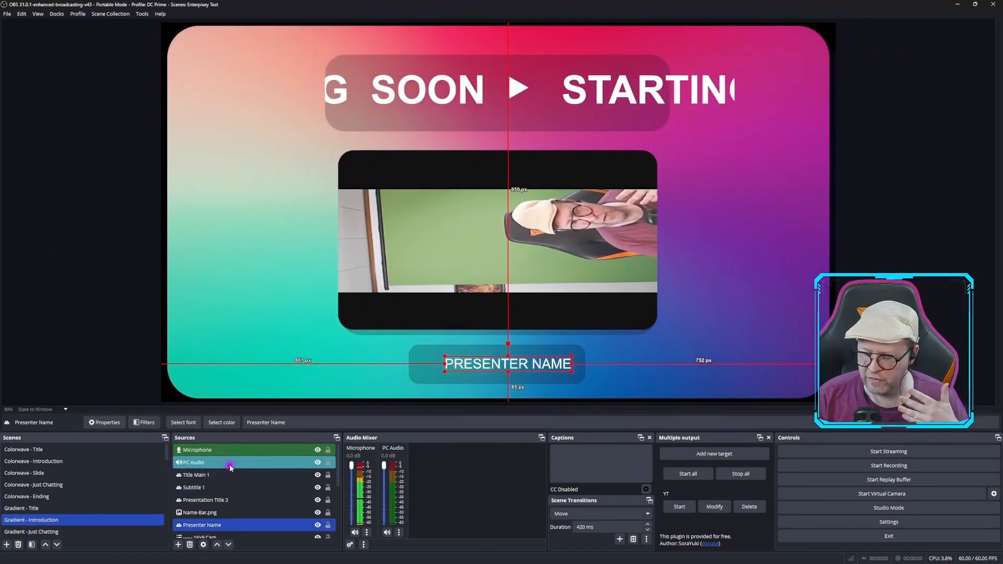
pyautogui.scroll(-5, 230, 467)
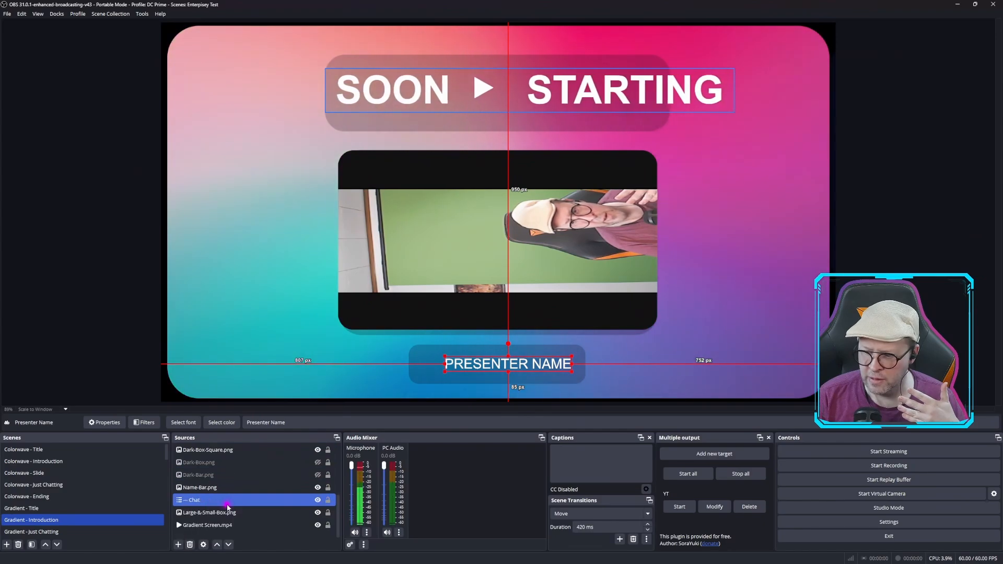
pyautogui.scroll(5, 228, 502)
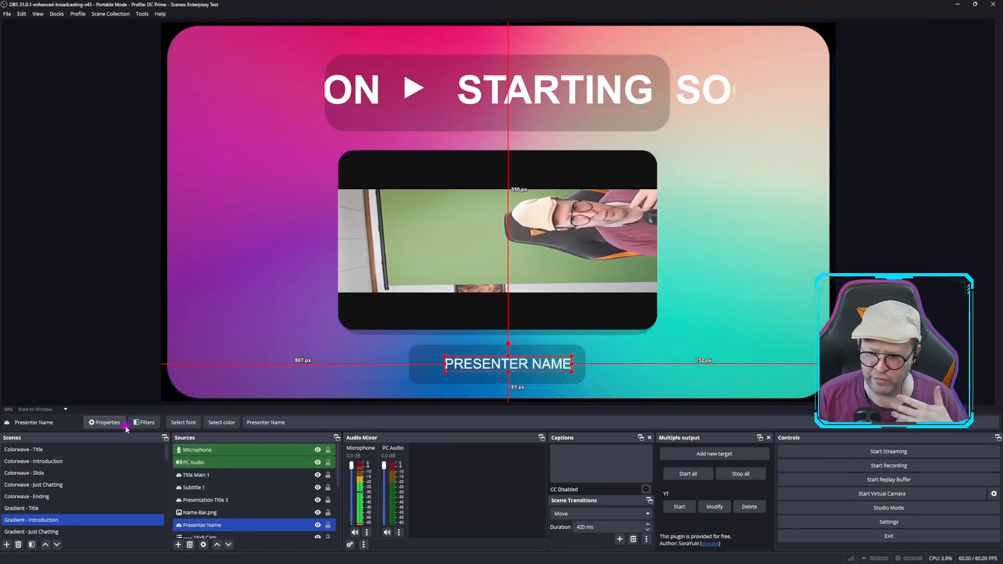
# Preview the Topography scenes Presenting, Intermission and Just Chatting
pyautogui.scroll(-2, 54, 518)
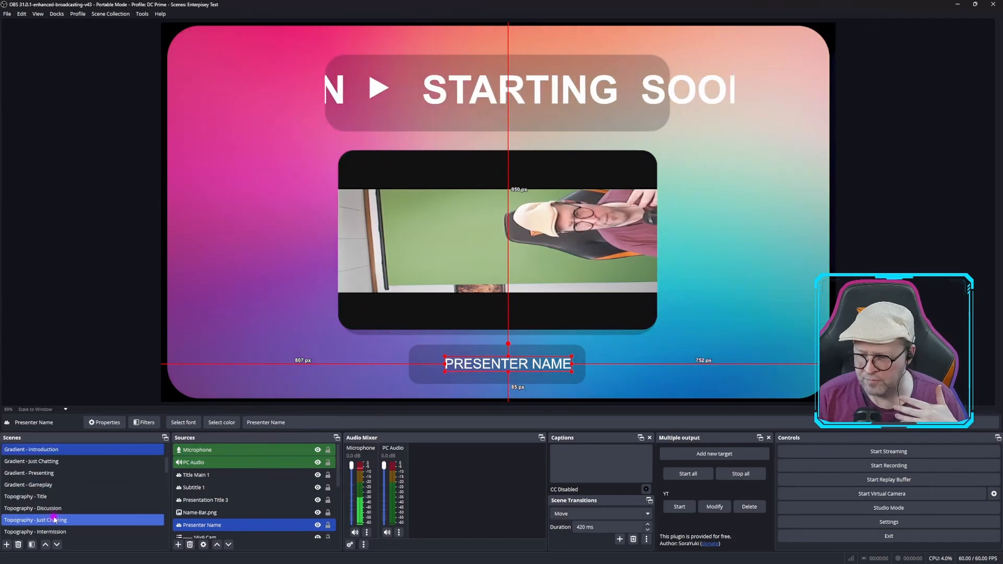
pyautogui.scroll(-2, 47, 502)
pyautogui.click(29, 473)
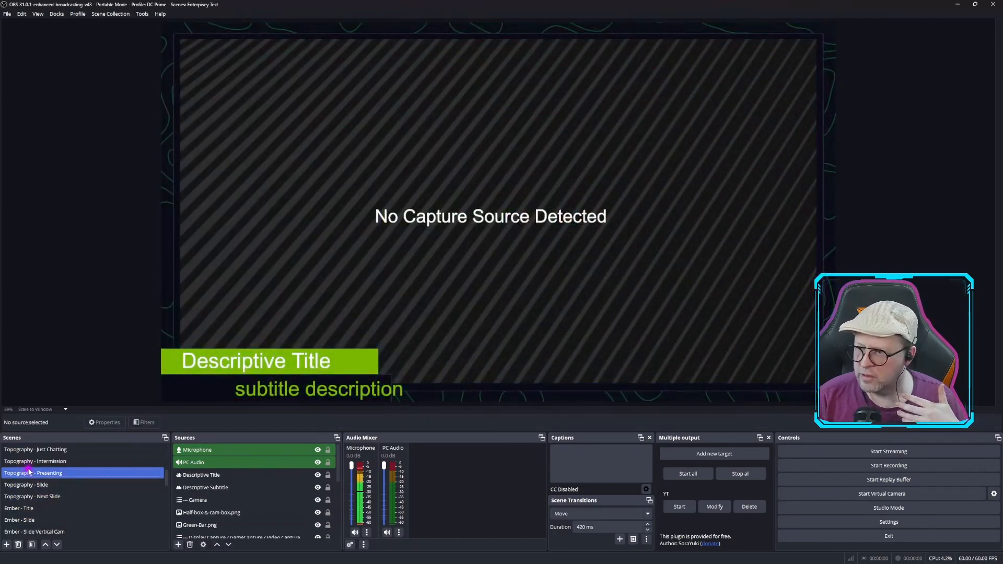
pyautogui.click(30, 461)
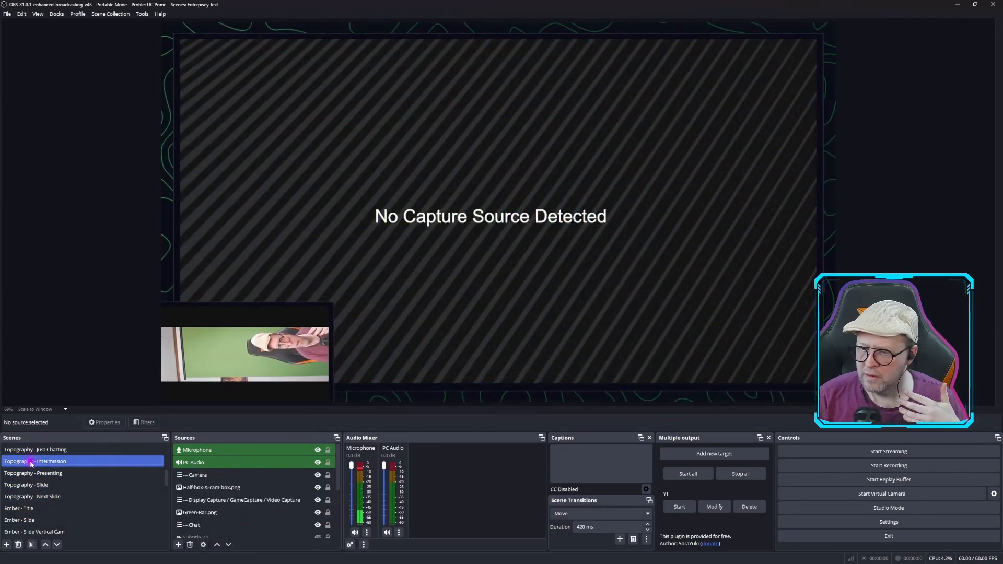
pyautogui.click(38, 452)
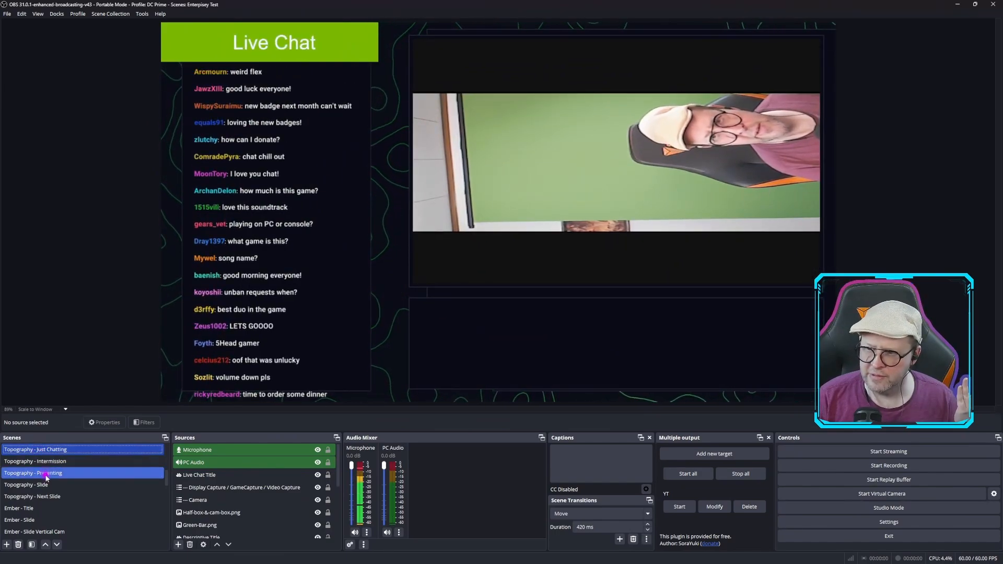
# Show the Camera scene and the 16x9 Cam scene near the end of the scene list
pyautogui.scroll(-5, 46, 477)
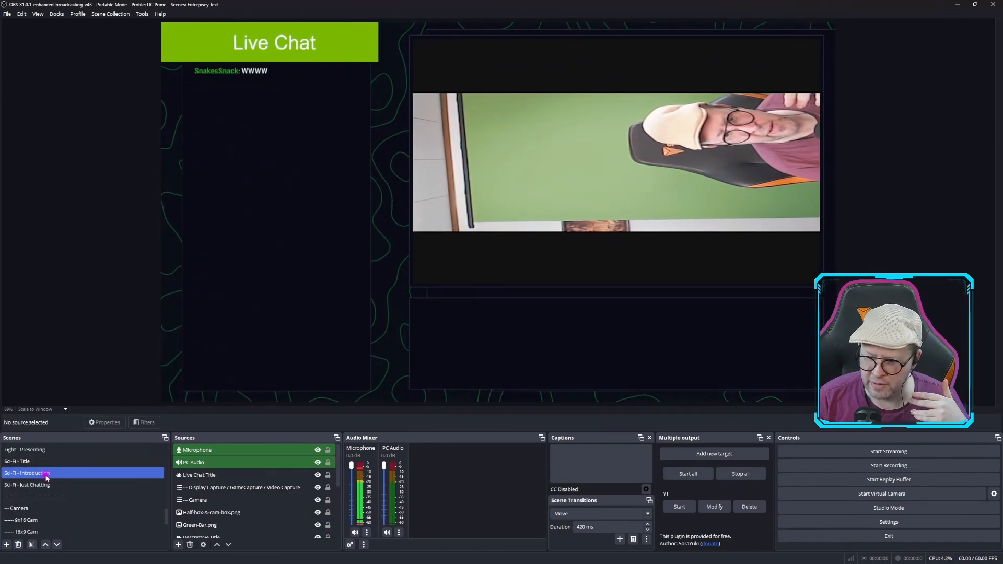
pyautogui.click(27, 508)
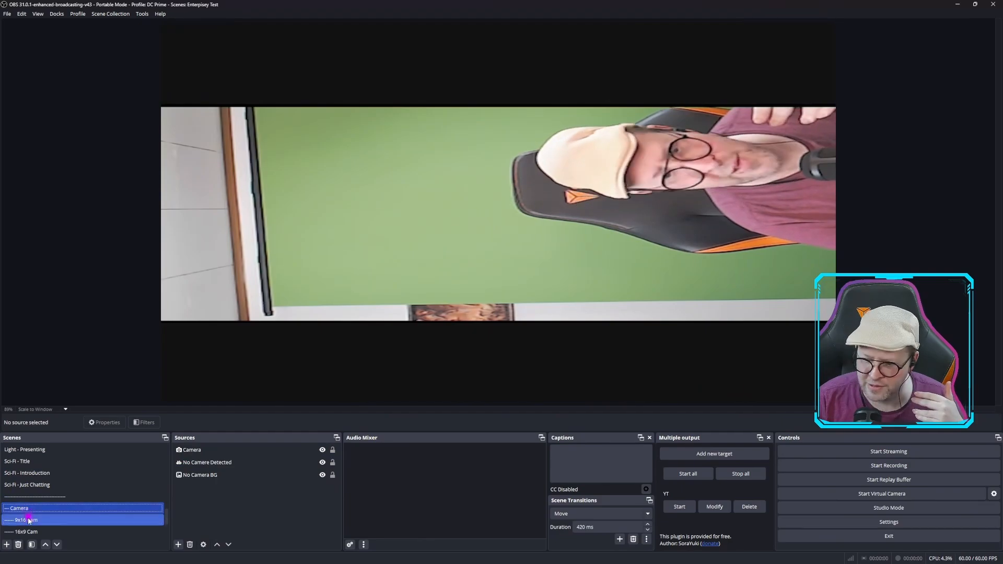
pyautogui.click(33, 531)
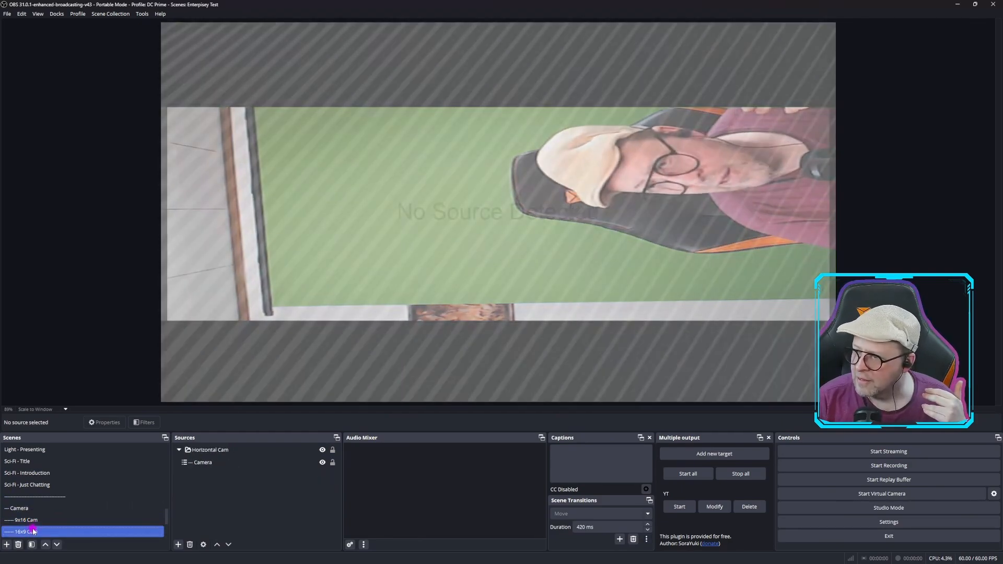
# Select the nested Camera source in the 16x9 Cam scene's Horizontal Cam group and check its filters
pyautogui.click(282, 304)
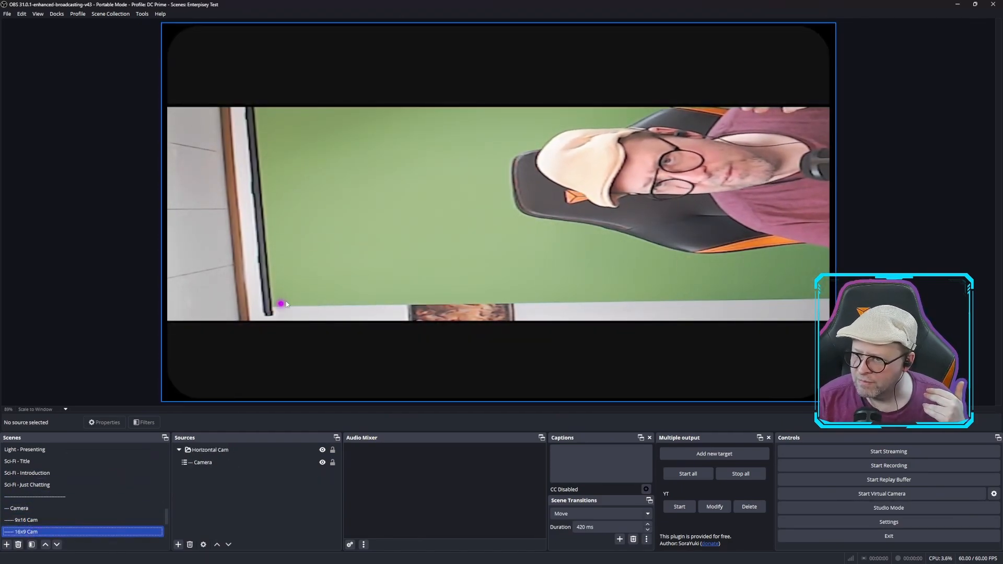
pyautogui.click(323, 287)
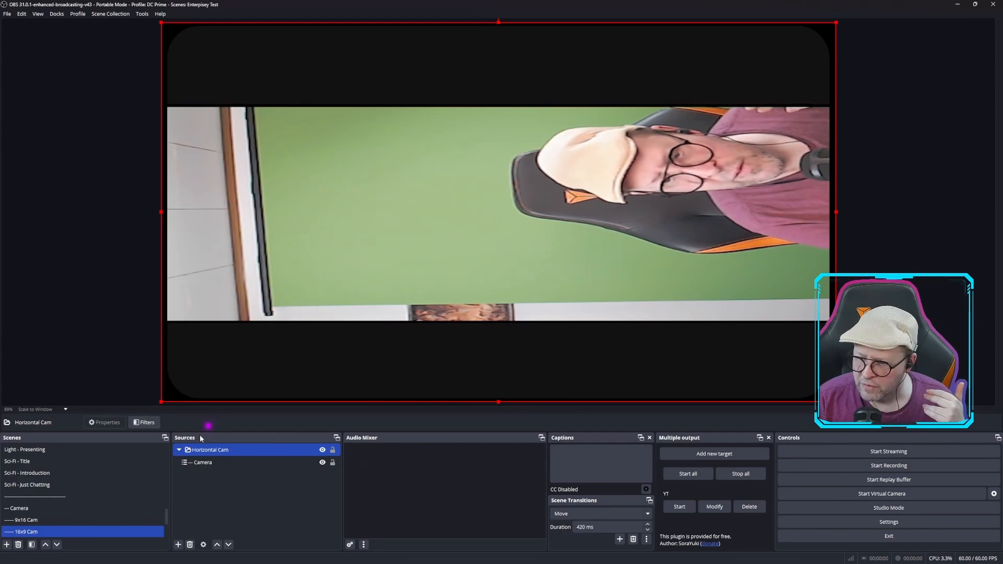
pyautogui.click(209, 462)
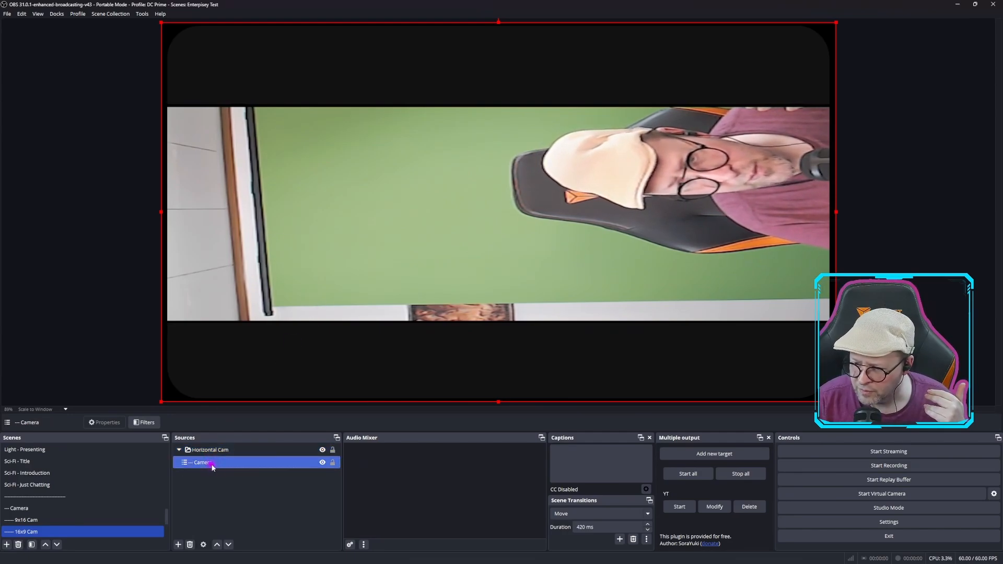
pyautogui.rightClick(212, 466)
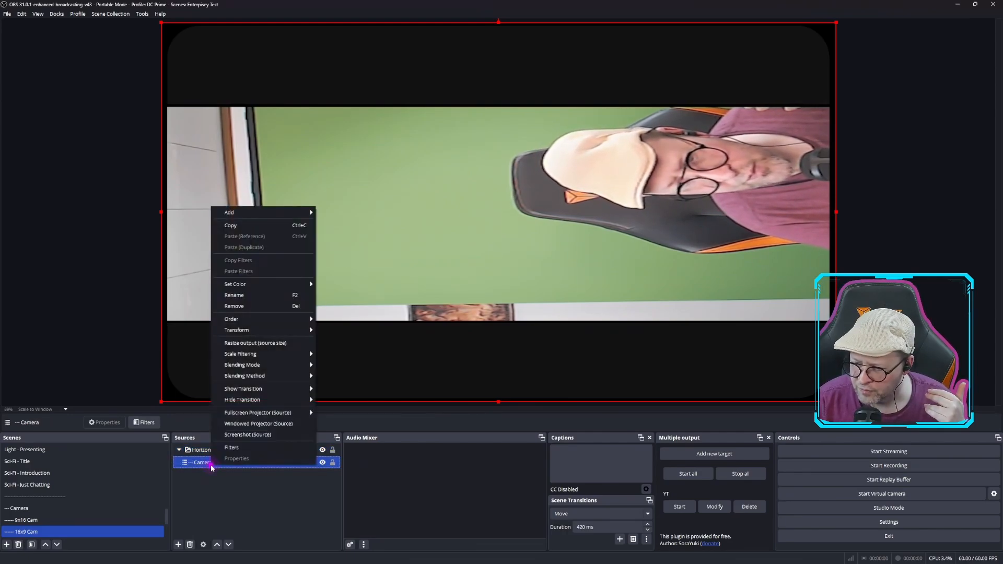
pyautogui.click(232, 449)
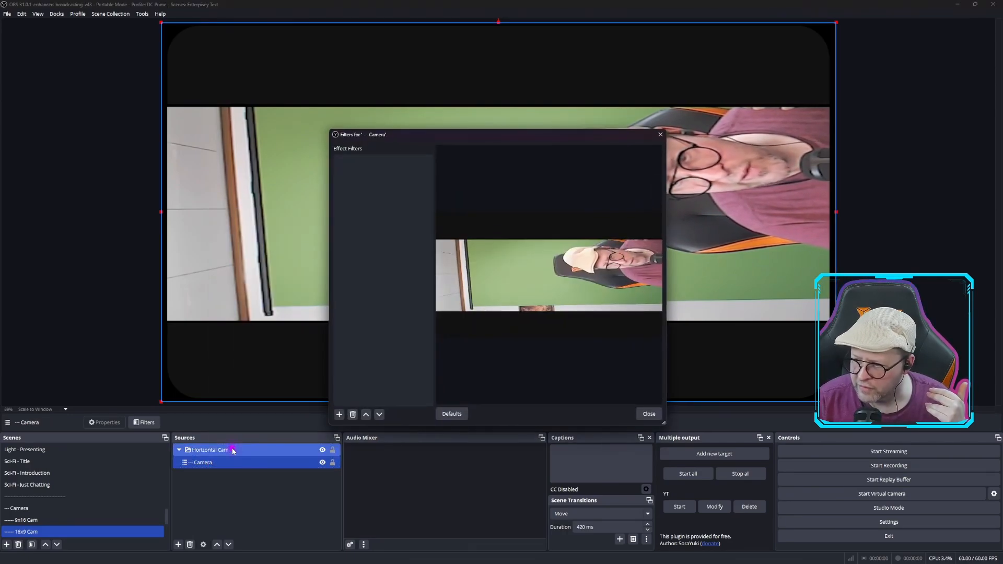
pyautogui.click(649, 414)
# Show the Display Capture / GameCapture / Video Capture scene and look through its background, placeholder text and Game Capture sources
pyautogui.scroll(-1, 83, 481)
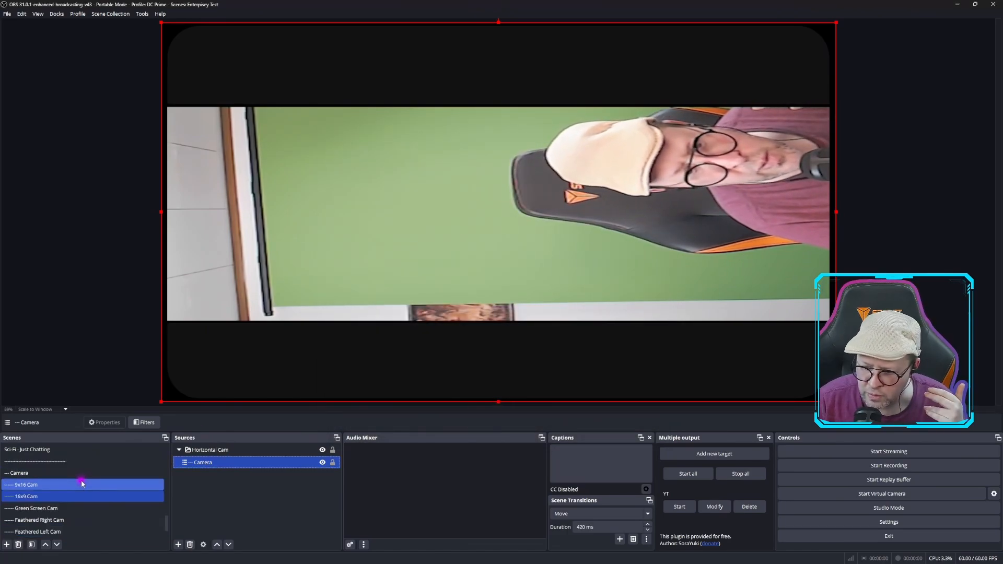
pyautogui.scroll(-1, 82, 483)
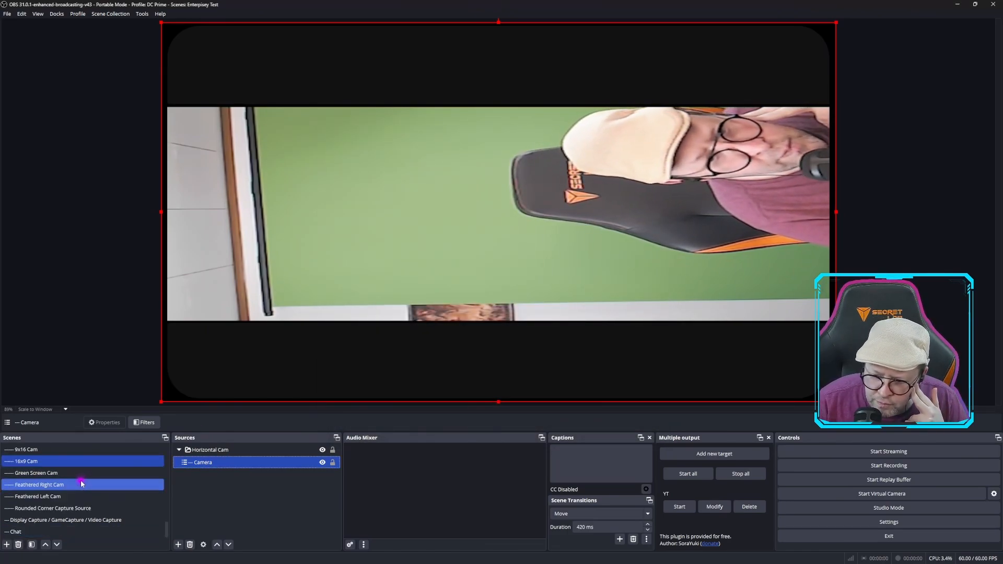
pyautogui.click(85, 520)
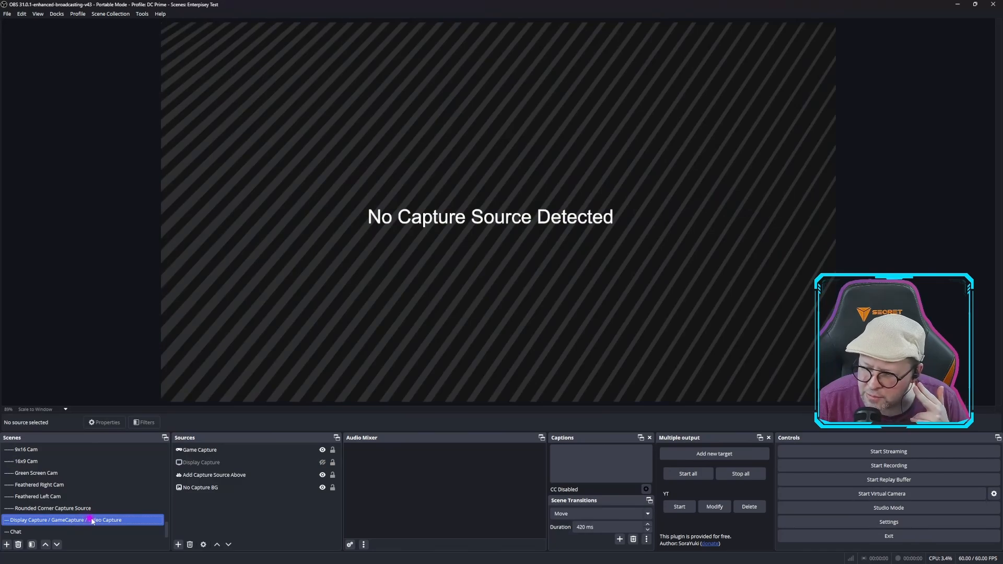
pyautogui.click(214, 486)
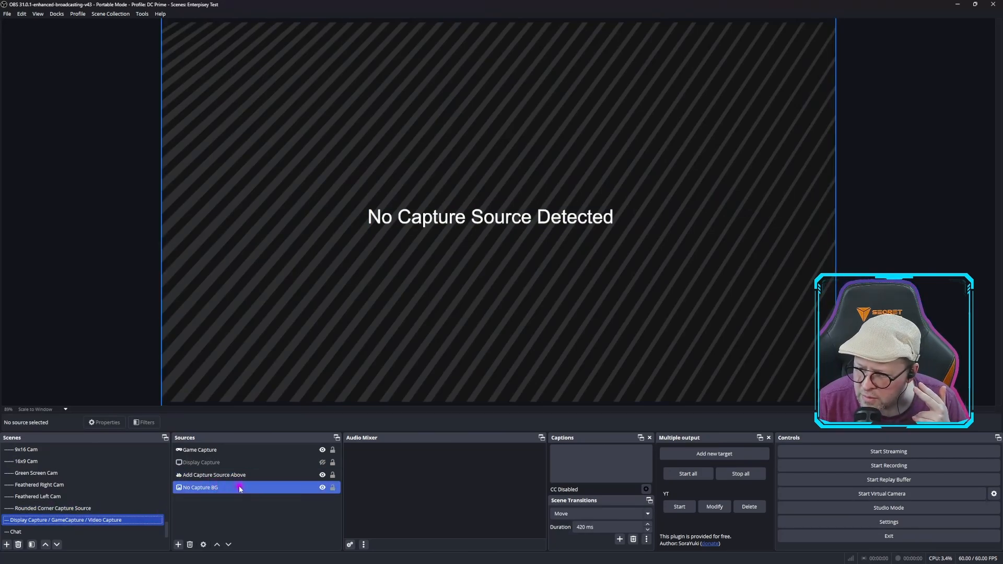
pyautogui.click(235, 475)
pyautogui.click(217, 448)
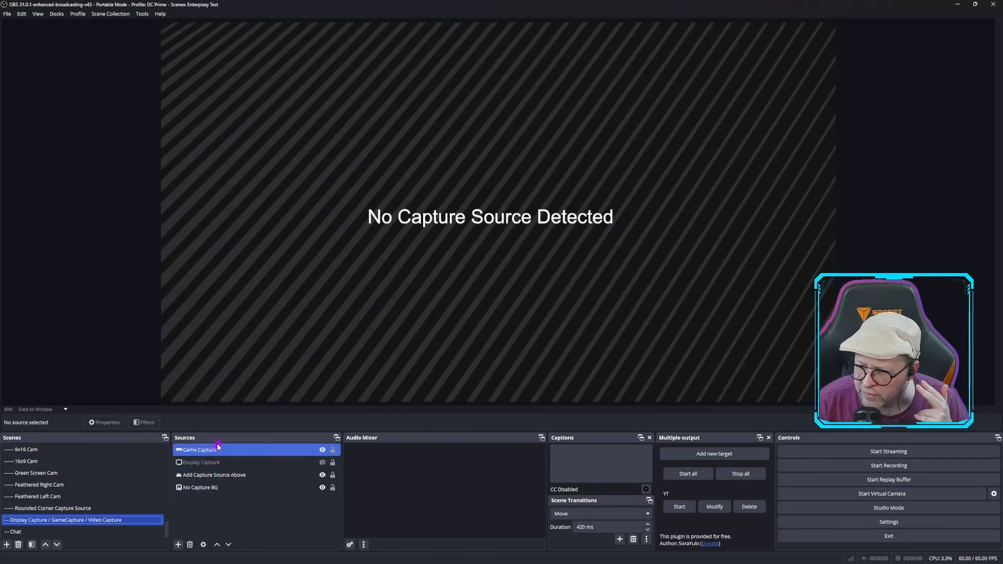
pyautogui.keyDown('ctrl'); pyautogui.click(212, 477); pyautogui.keyUp('ctrl')
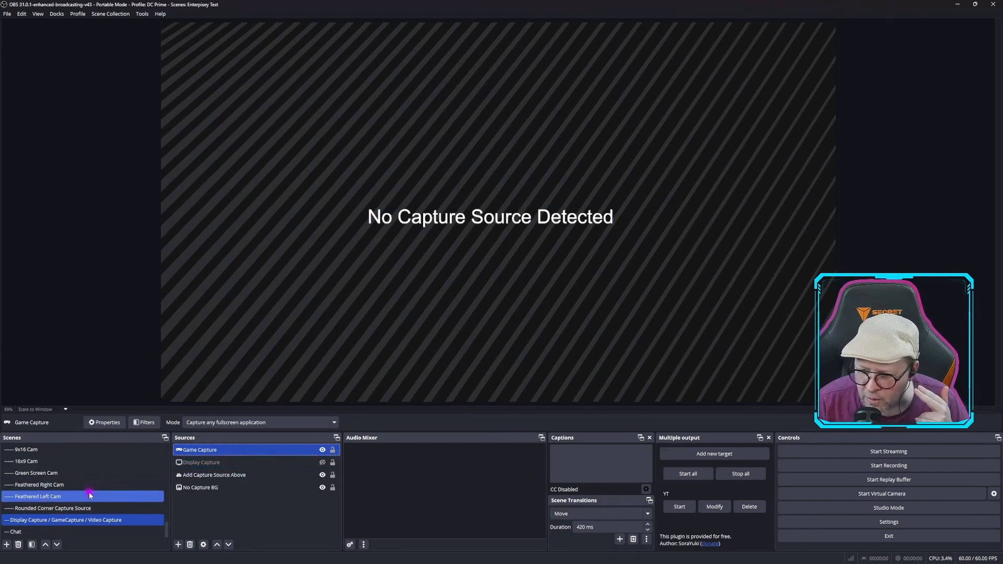
# Show the Green Screen Cam scene and rotate its nested Camera source 90 degrees clockwise
pyautogui.click(77, 473)
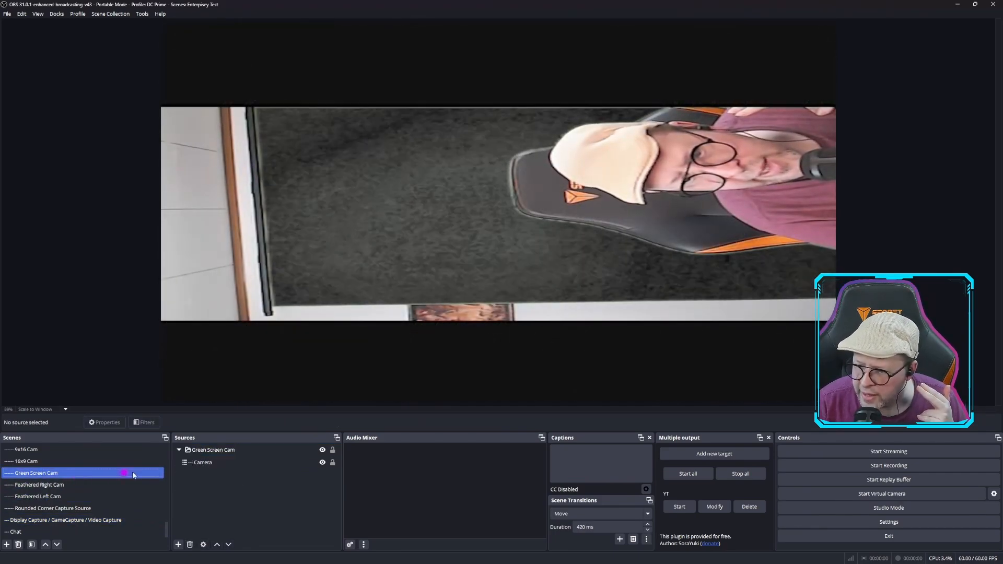
pyautogui.click(198, 463)
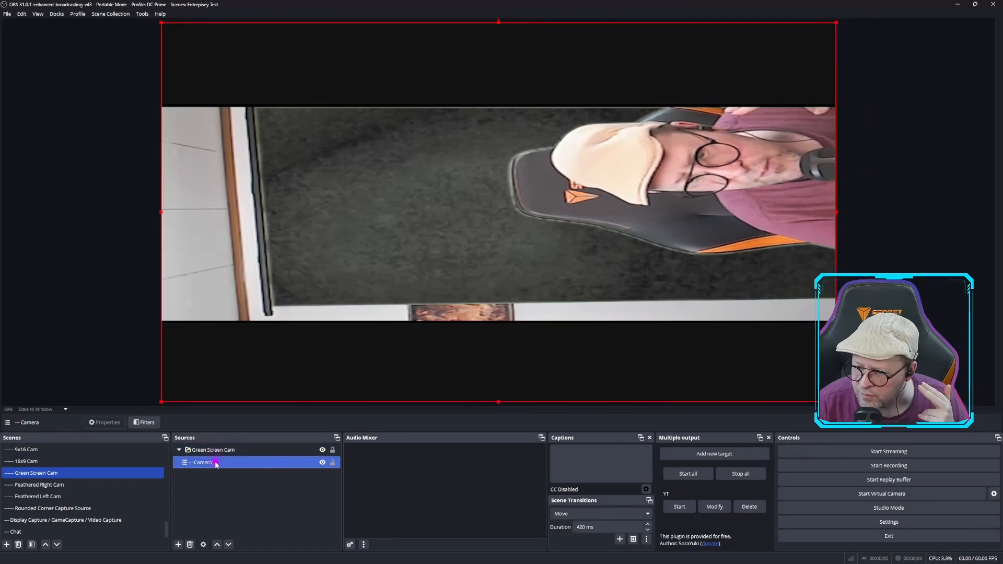
pyautogui.rightClick(214, 465)
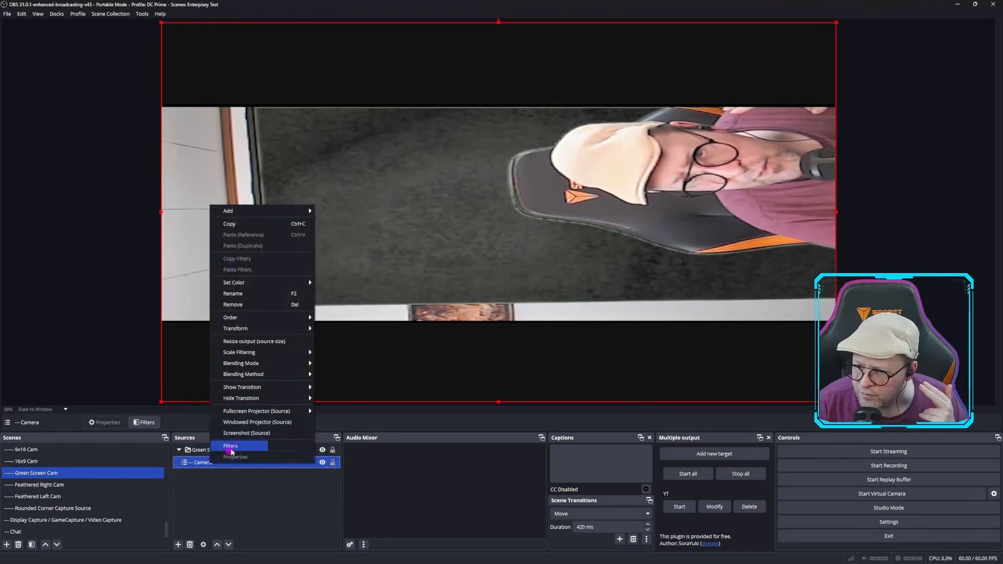
pyautogui.moveTo(251, 328)
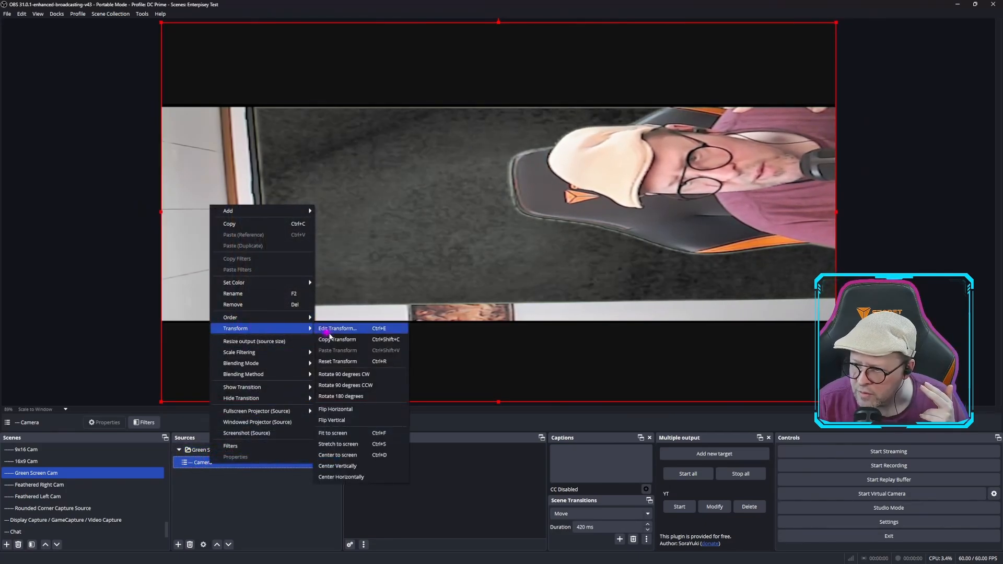
pyautogui.click(358, 376)
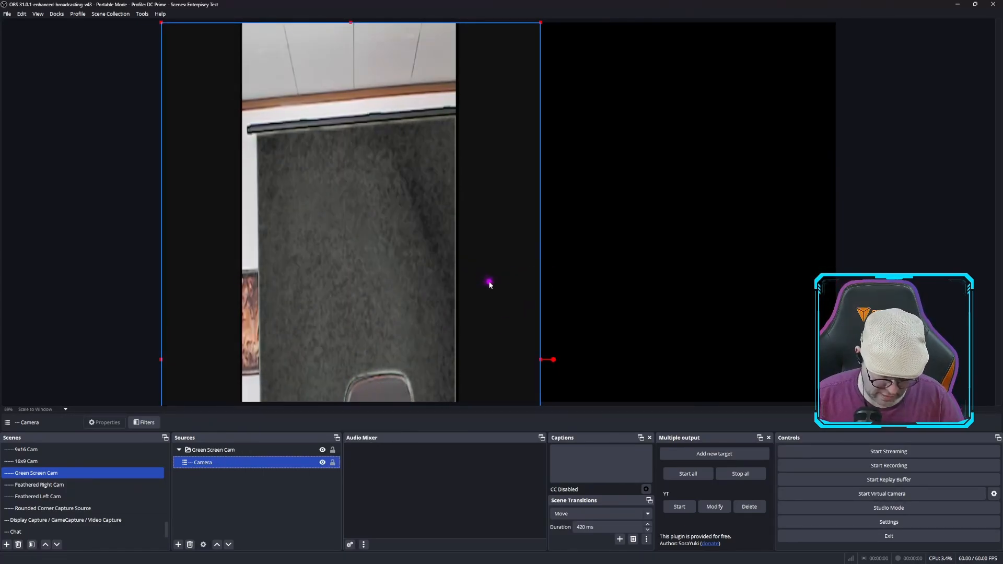
# Move the rotated Camera source toward the middle of the canvas, bring the face into view, and crop its left edge
pyautogui.moveTo(468, 340); pyautogui.dragTo(545, 416)
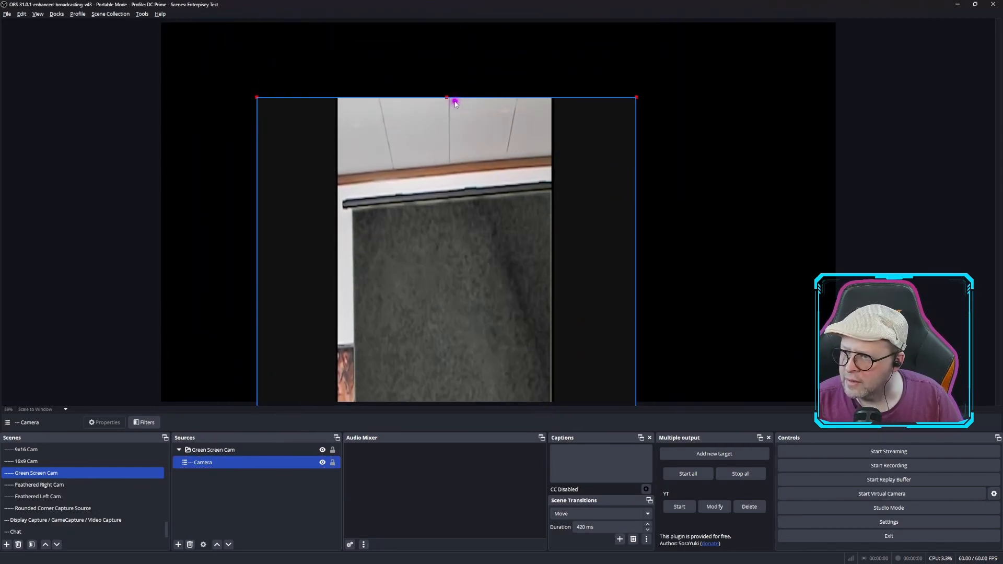
pyautogui.moveTo(447, 97); pyautogui.dragTo(452, 223)
pyautogui.moveTo(465, 298); pyautogui.dragTo(517, 1)
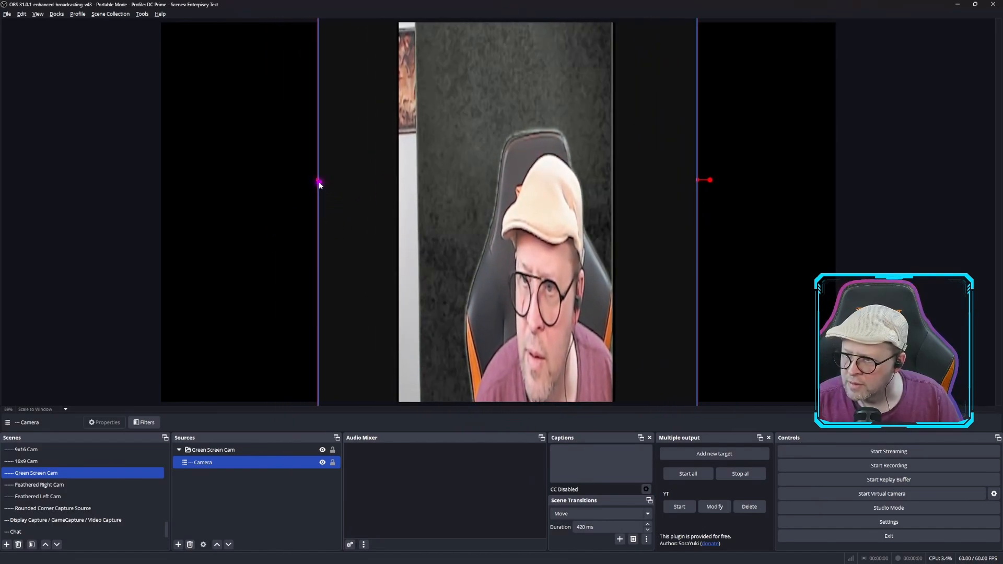
pyautogui.moveTo(318, 182); pyautogui.dragTo(411, 180)
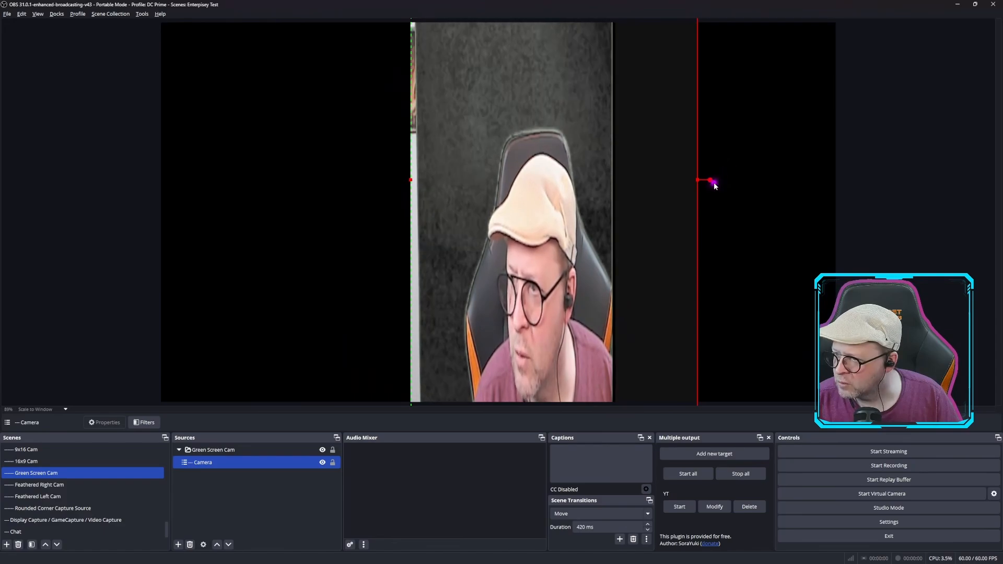
# Crop the Green Screen Cam group's right edge, then enlarge and reposition the group on the canvas
pyautogui.click(677, 188)
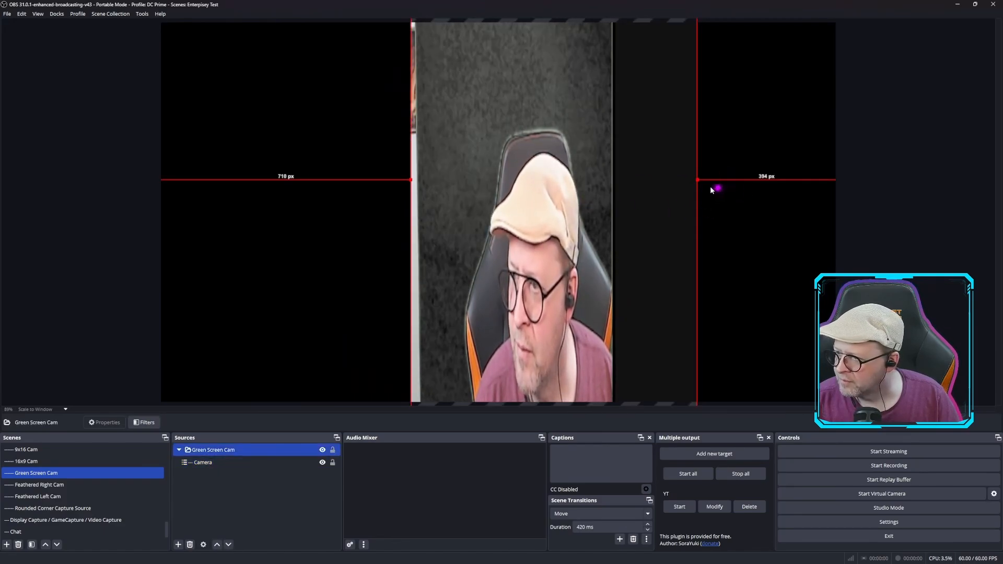
pyautogui.moveTo(697, 181); pyautogui.dragTo(747, 275)
pyautogui.moveTo(598, 307); pyautogui.dragTo(611, 1)
pyautogui.moveTo(600, 46); pyautogui.dragTo(497, 430)
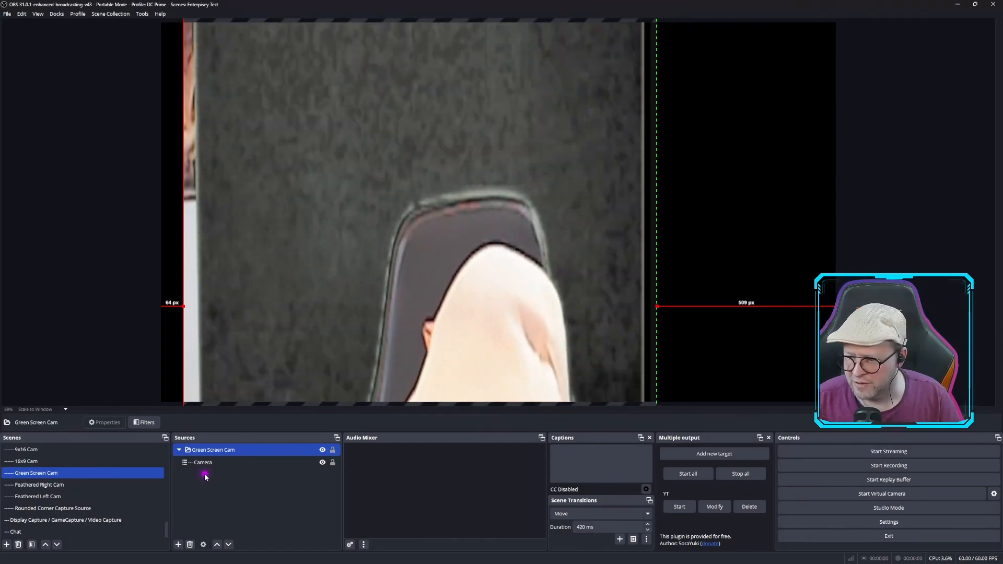
# Switch to the DC Prime scene collection
pyautogui.scroll(15, 73, 487)
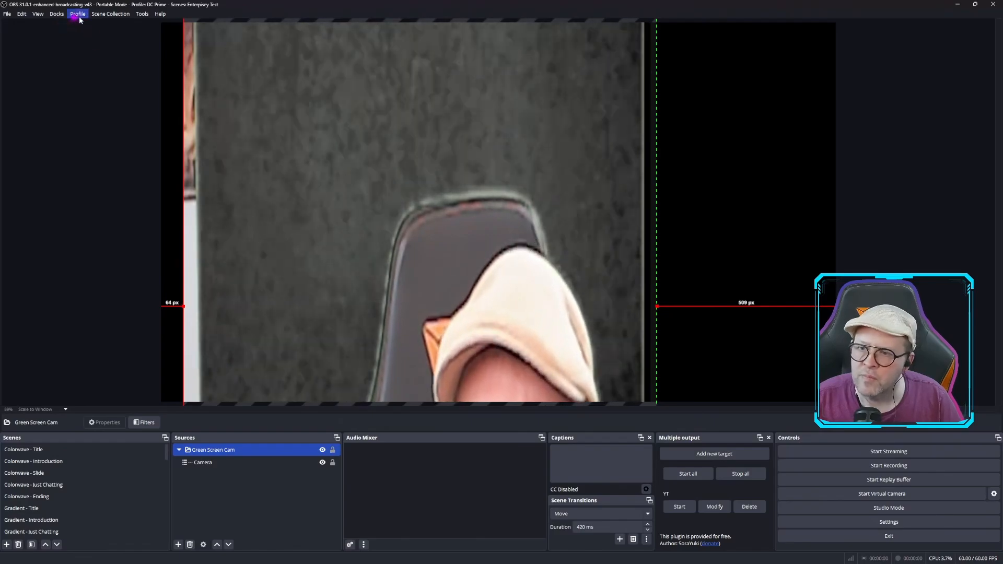
pyautogui.click(110, 14)
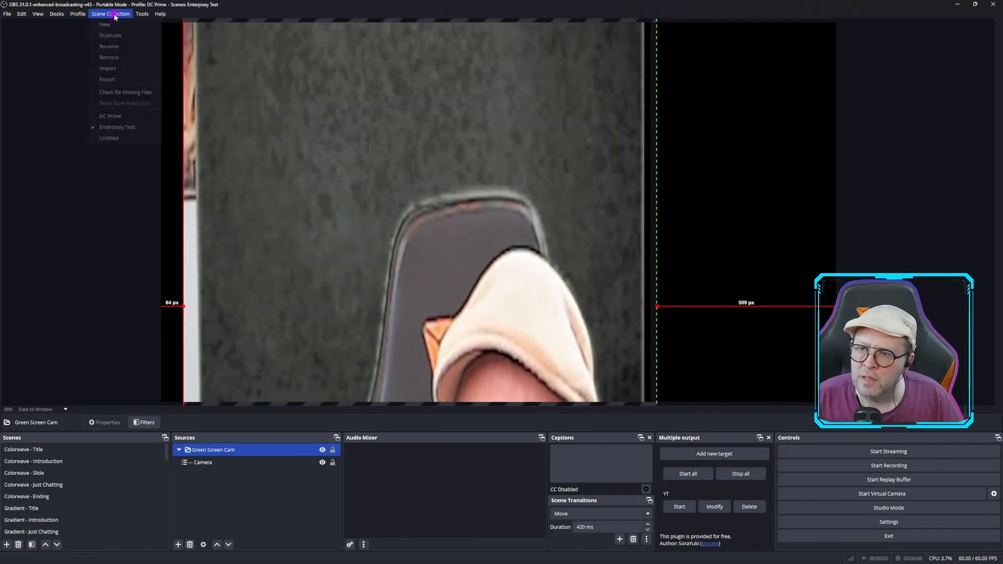
pyautogui.click(114, 118)
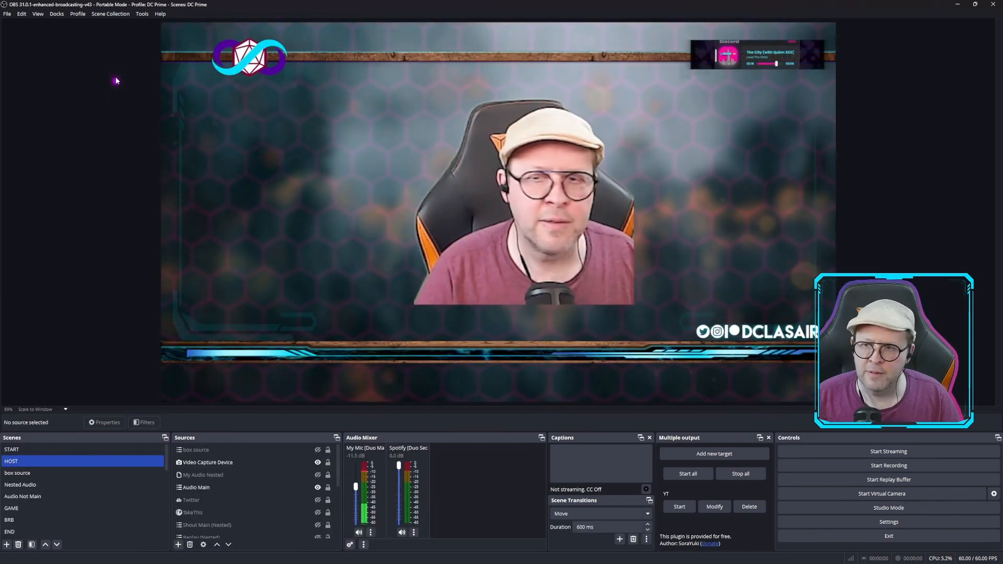
pyautogui.click(113, 14)
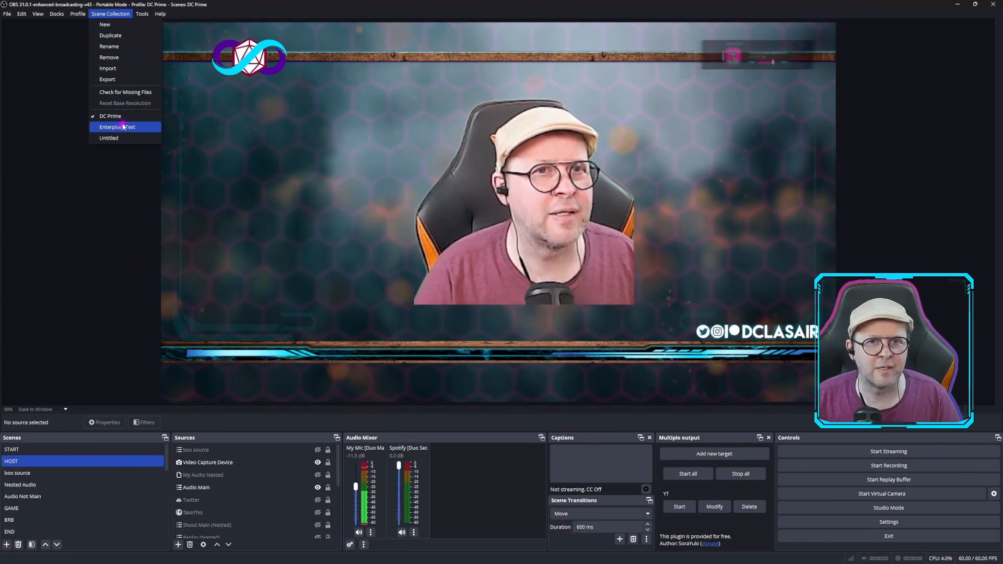
pyautogui.click(55, 127)
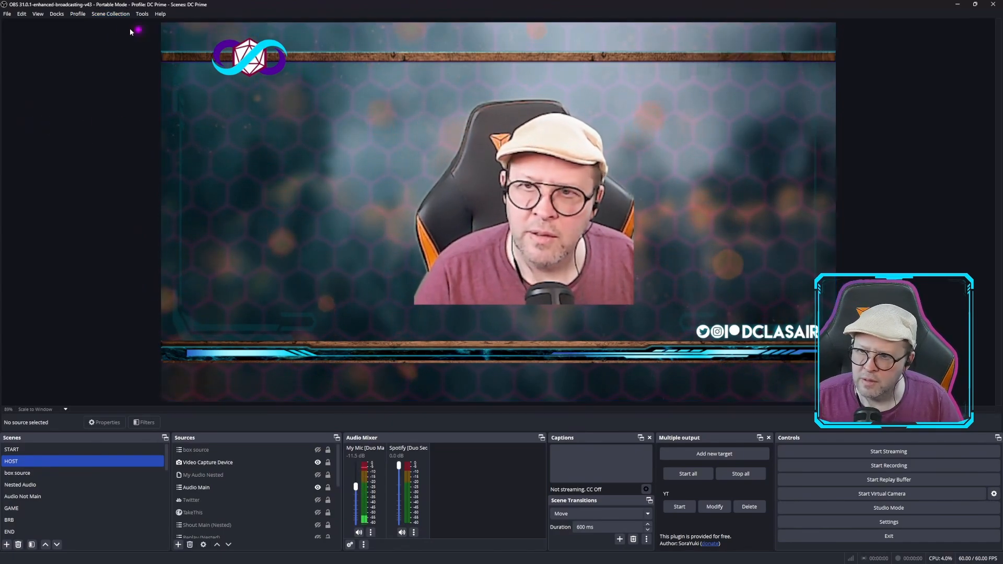
# Open Elgato Marketplace Connect, follow its link to the marketplace, and close the plugin window
pyautogui.click(142, 14)
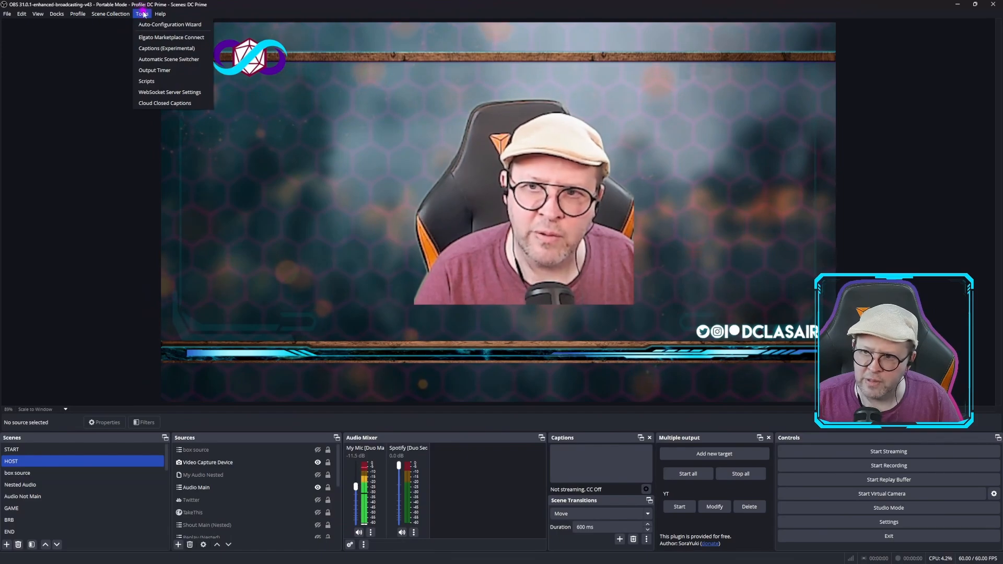
pyautogui.click(167, 37)
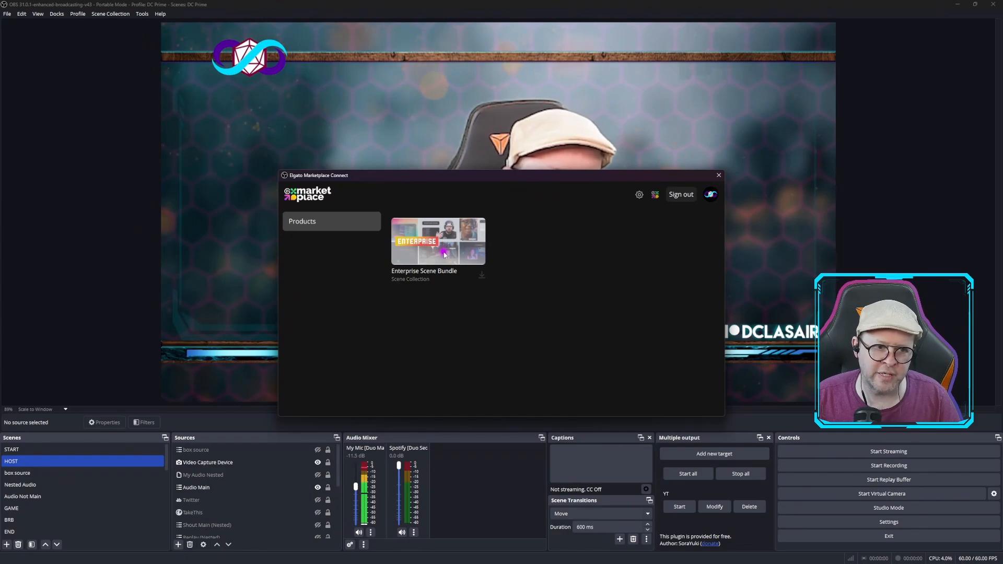
pyautogui.click(657, 197)
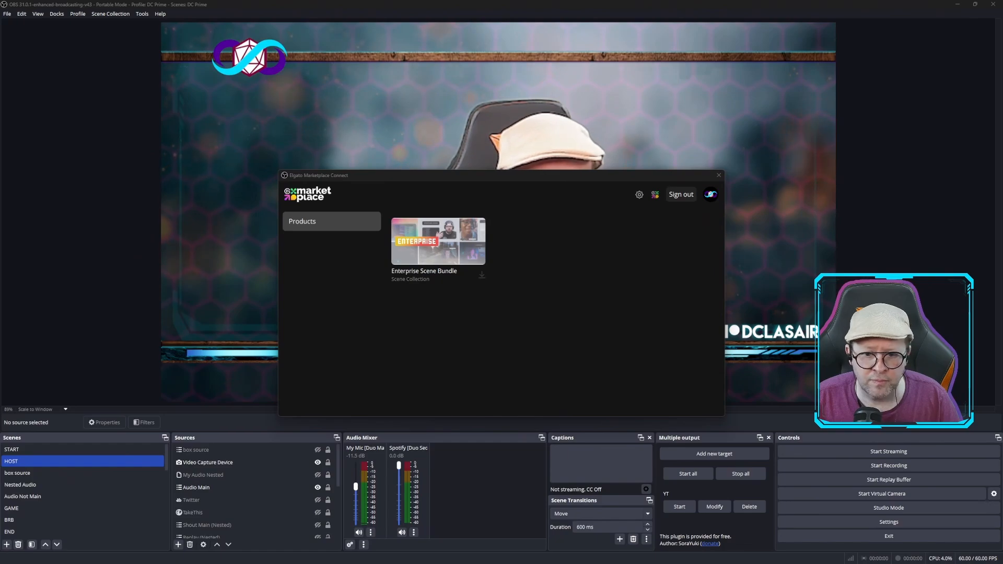
pyautogui.click(719, 176)
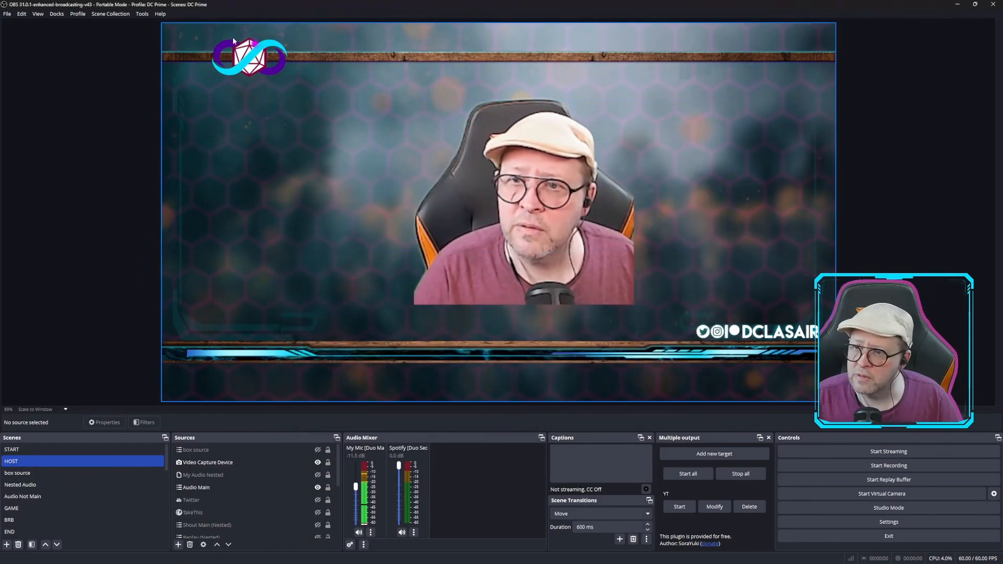
# Start installing the Pixels stream package from Elgato Marketplace Connect, name the new scene collection "Pixely", and continue to the webcam choice
pyautogui.click(138, 14)
pyautogui.click(161, 26)
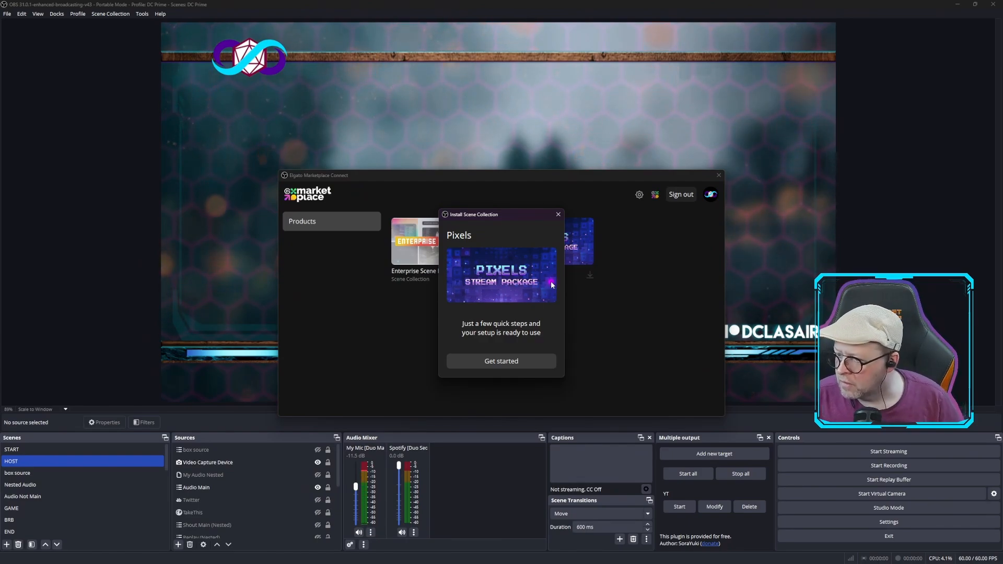
pyautogui.click(503, 361)
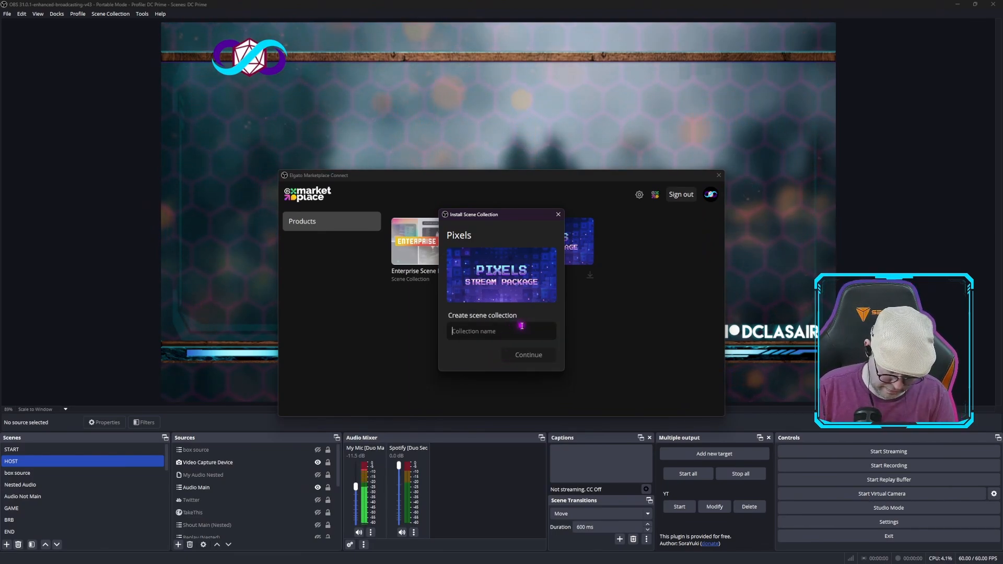
pyautogui.write('P')
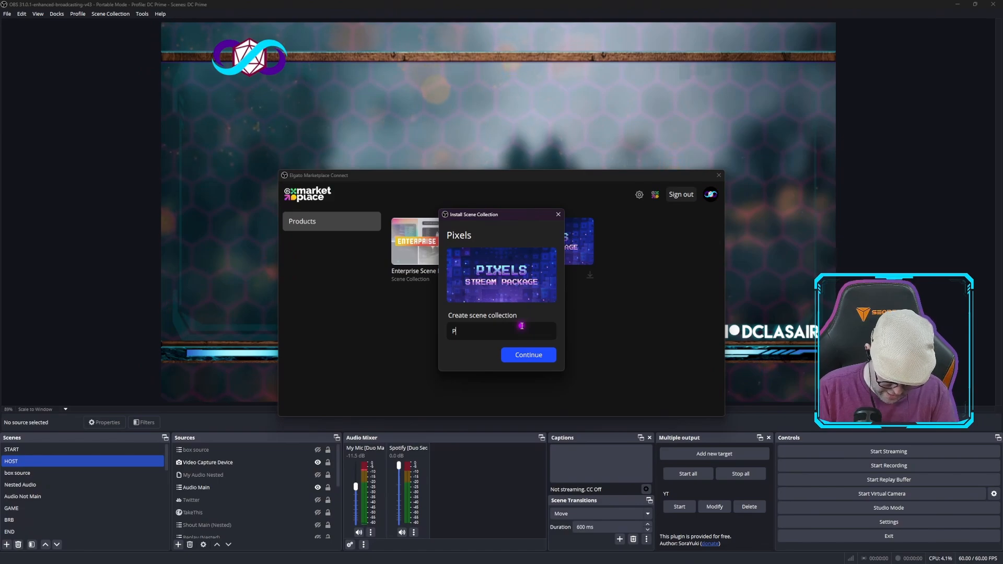
pyautogui.write('ixely')
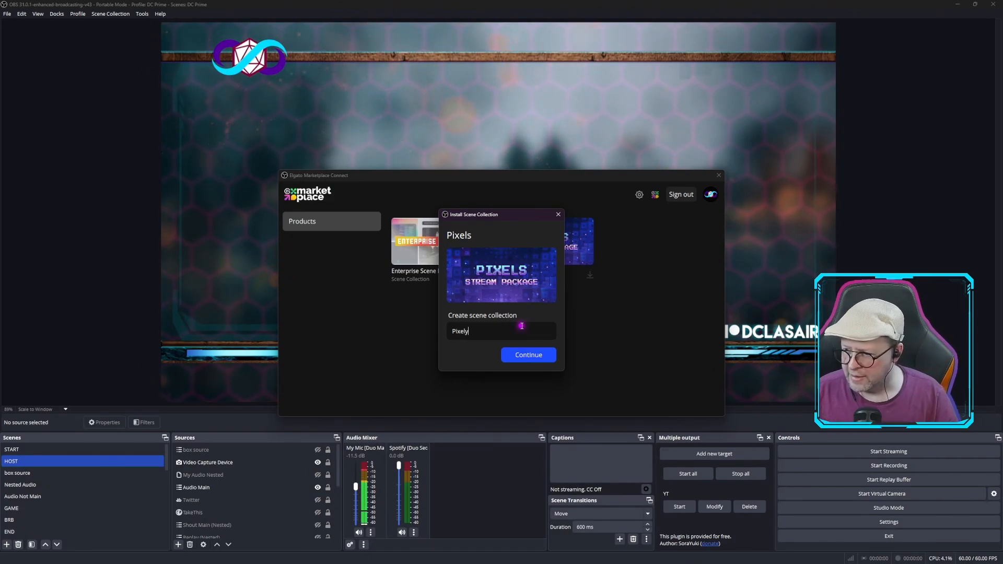
pyautogui.click(528, 357)
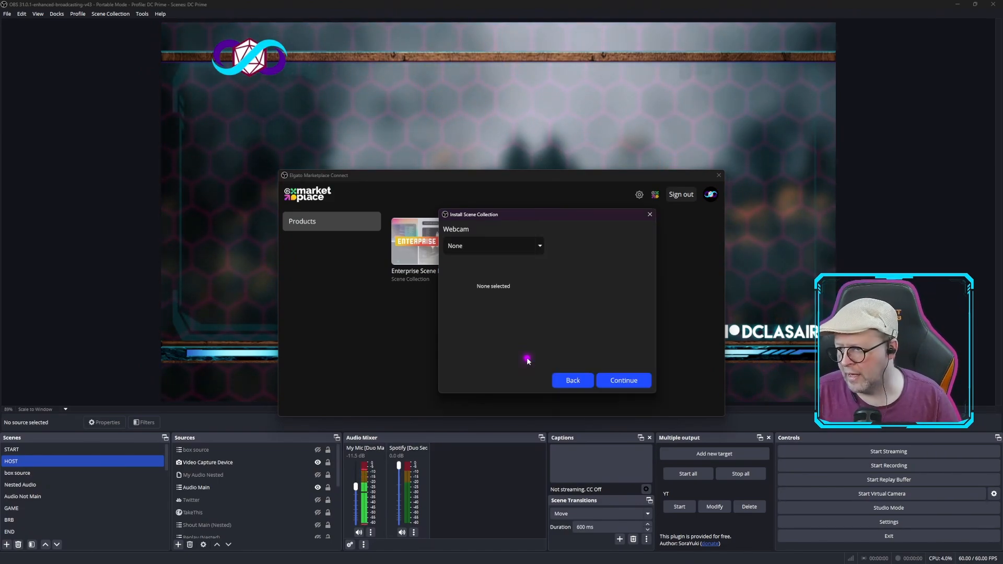
# Choose OBS Virtual Camera as the webcam for the new scene collection and continue to the microphone choice
pyautogui.click(538, 246)
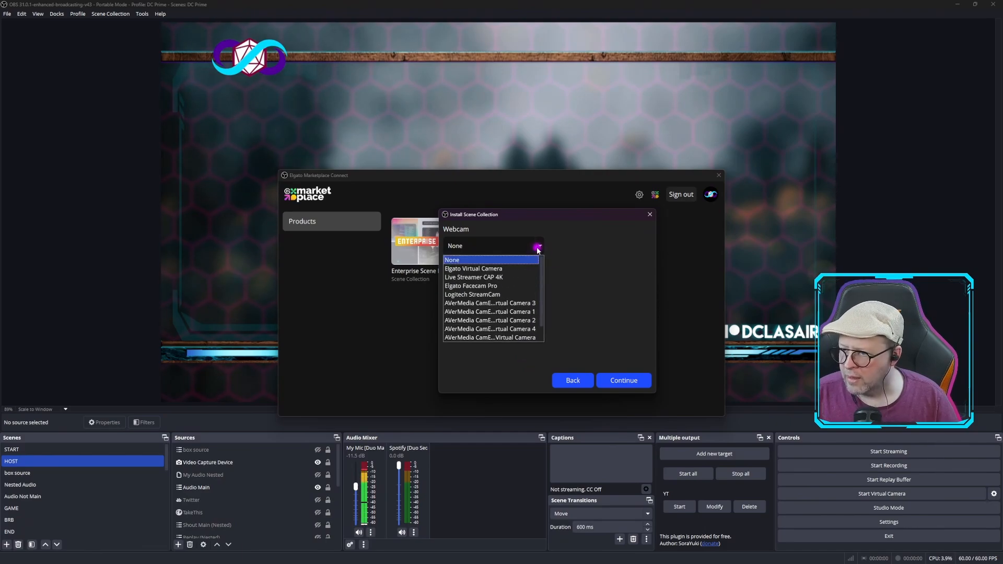
pyautogui.click(506, 268)
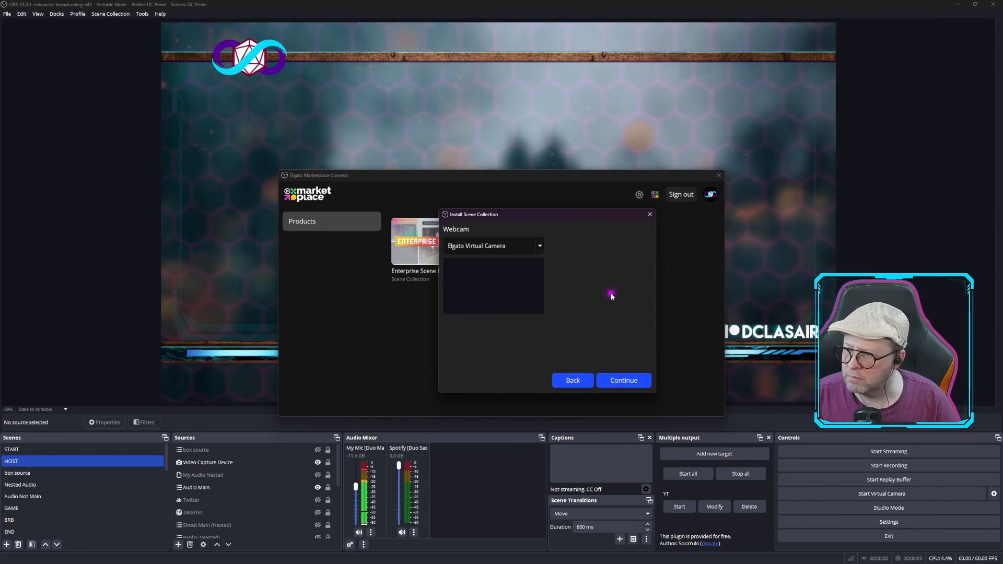
pyautogui.click(540, 246)
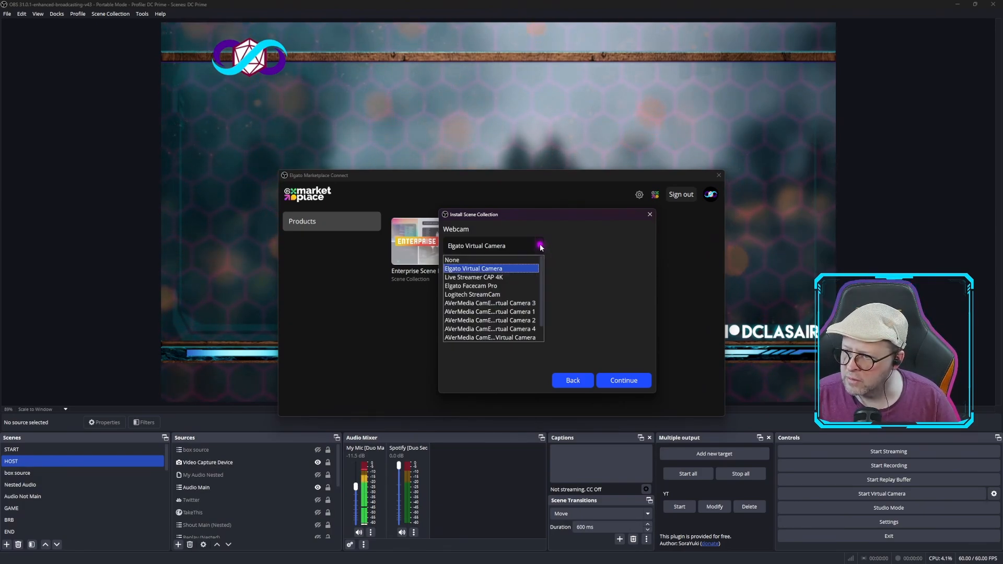
pyautogui.scroll(-1, 510, 286)
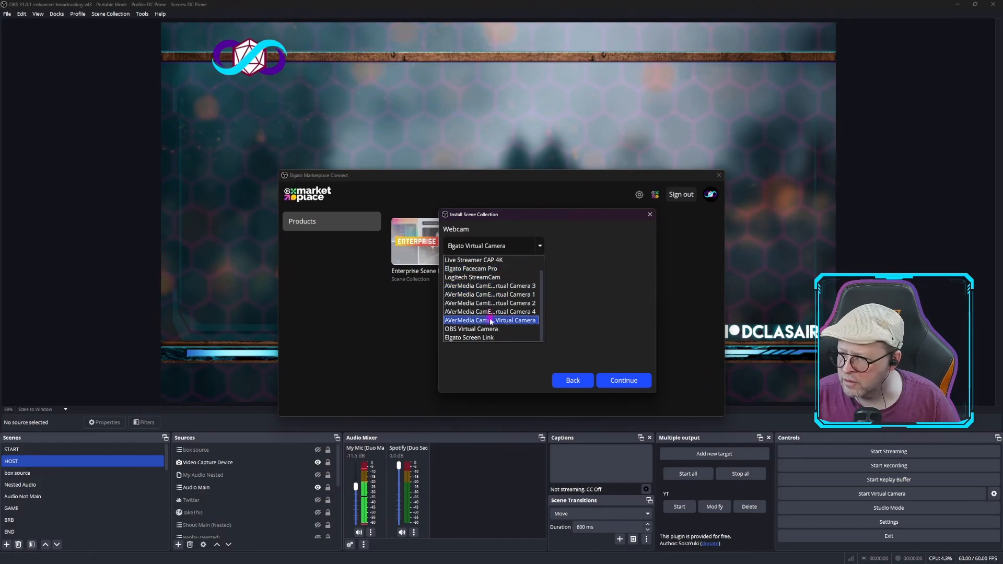
pyautogui.click(502, 329)
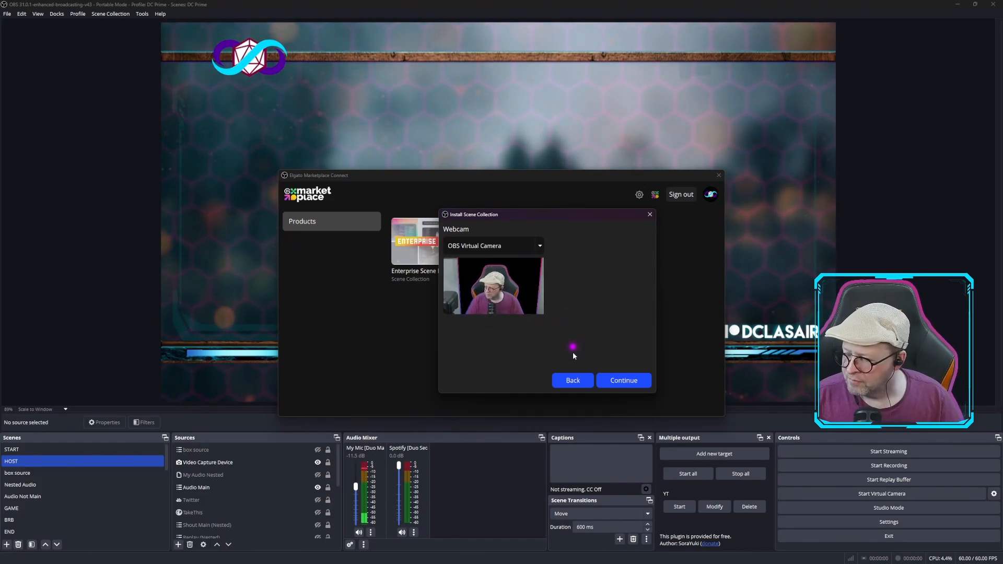
pyautogui.click(624, 381)
# Install the collection with the RODECaster Duo Main Multitrack microphone, dismissing the source cleanup error and minimizing the MIXLINE window
pyautogui.click(497, 245)
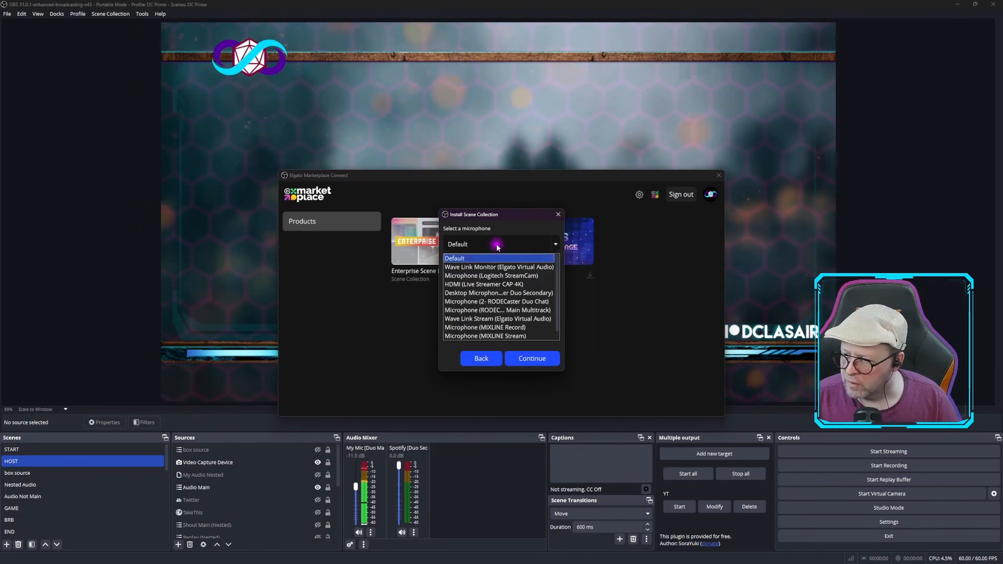
pyautogui.click(499, 310)
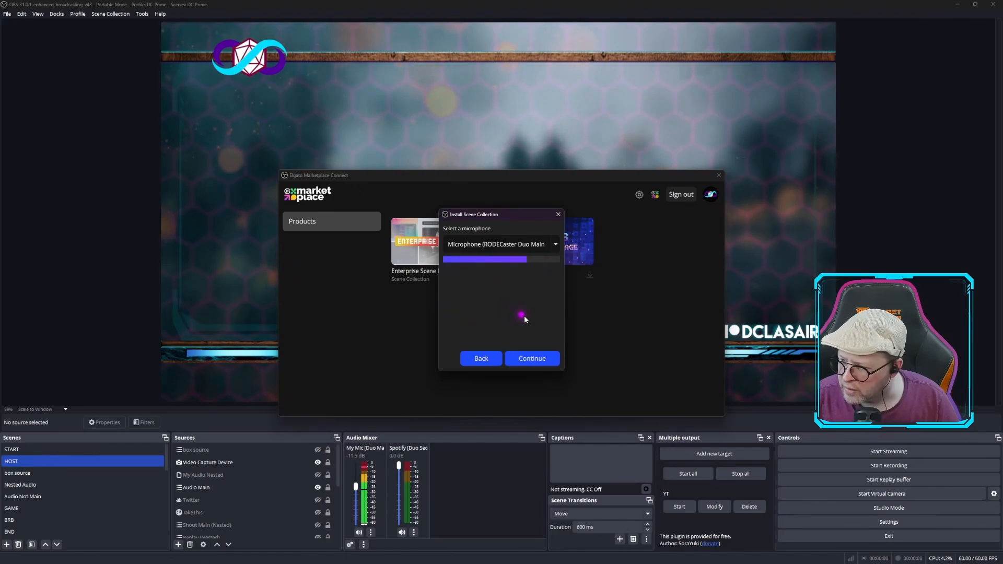
pyautogui.click(539, 360)
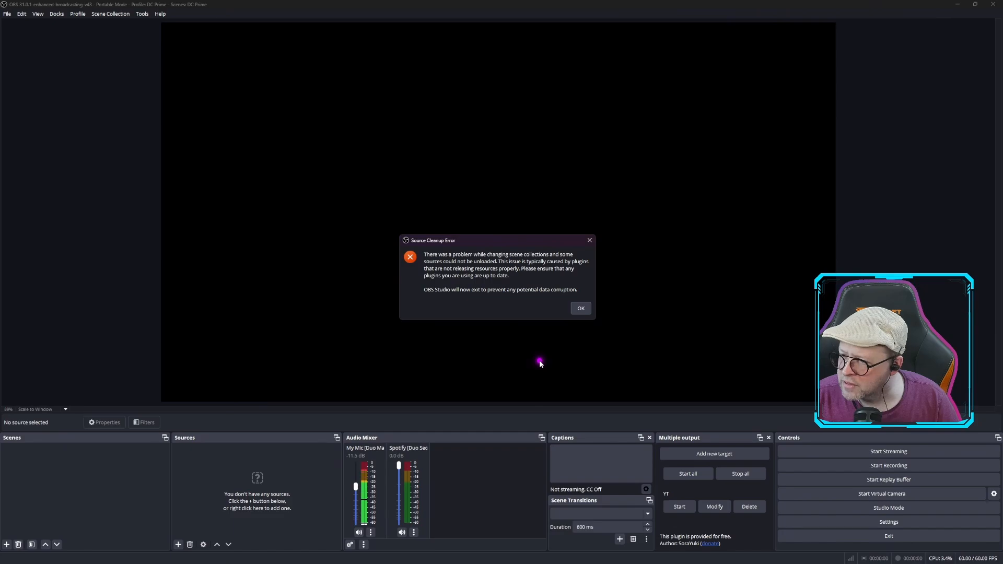
pyautogui.click(581, 309)
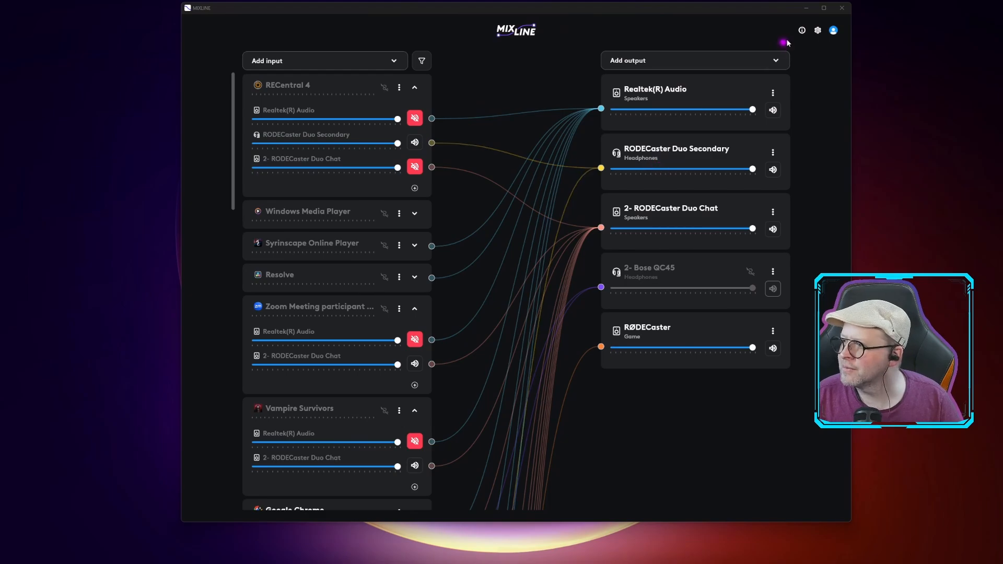
pyautogui.click(809, 7)
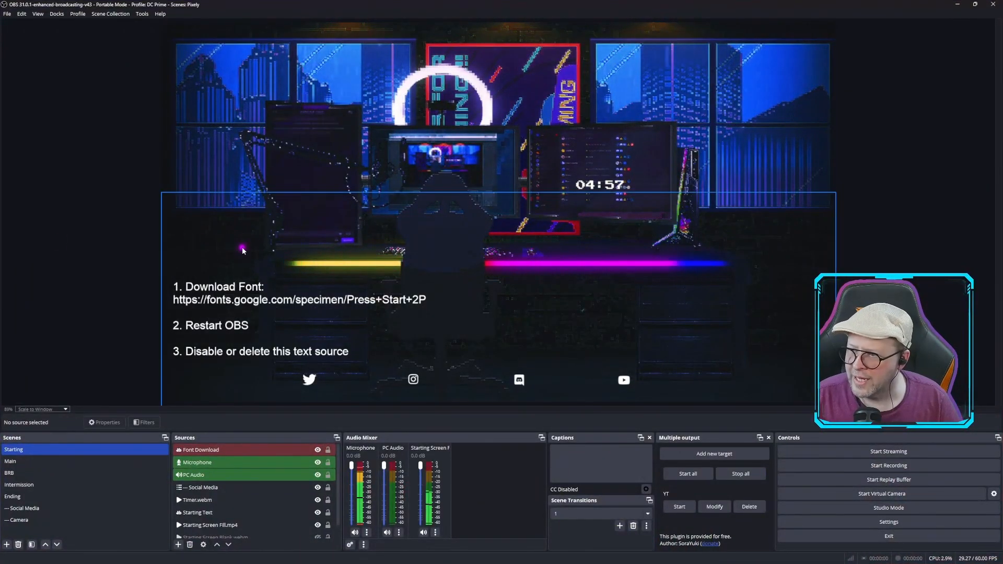
# Examine the Pixely collection's Main scene with its camera sources, and view the BRB scene
pyautogui.click(76, 461)
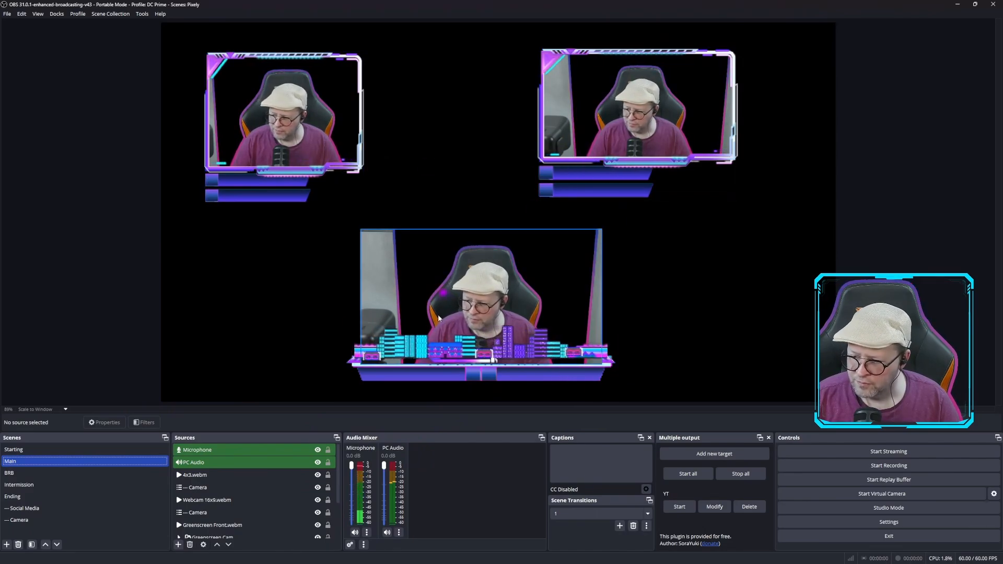
pyautogui.click(269, 500)
pyautogui.click(267, 514)
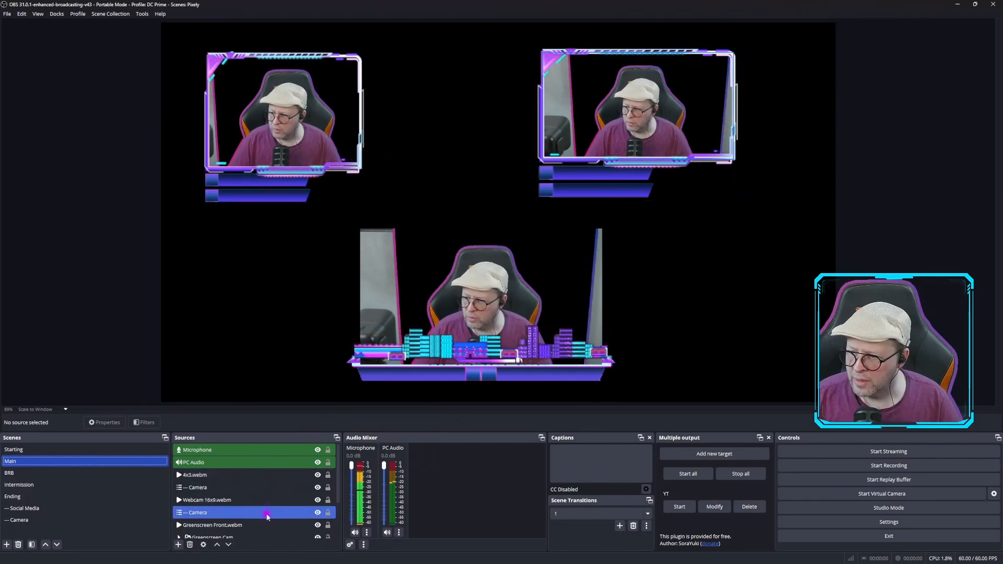
pyautogui.click(62, 474)
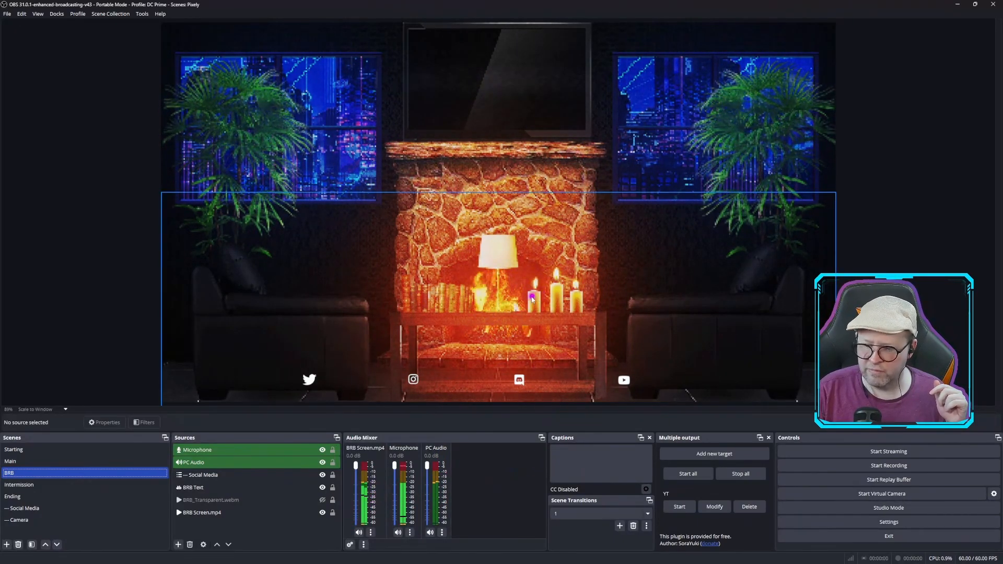
# Inspect the Intermission scene's sources, including Screen Cam.webm, Chat and the nested Camera
pyautogui.click(34, 486)
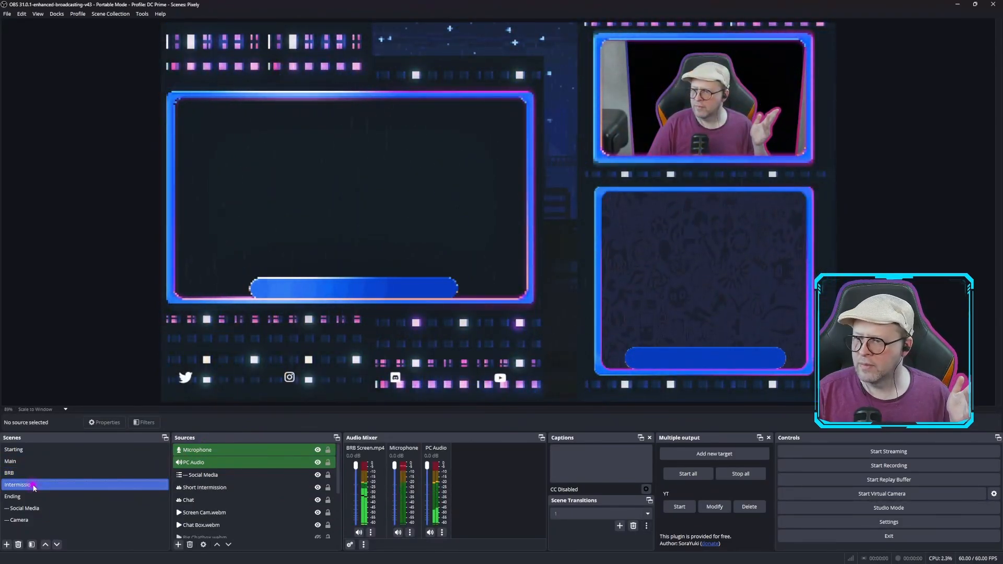
pyautogui.click(229, 514)
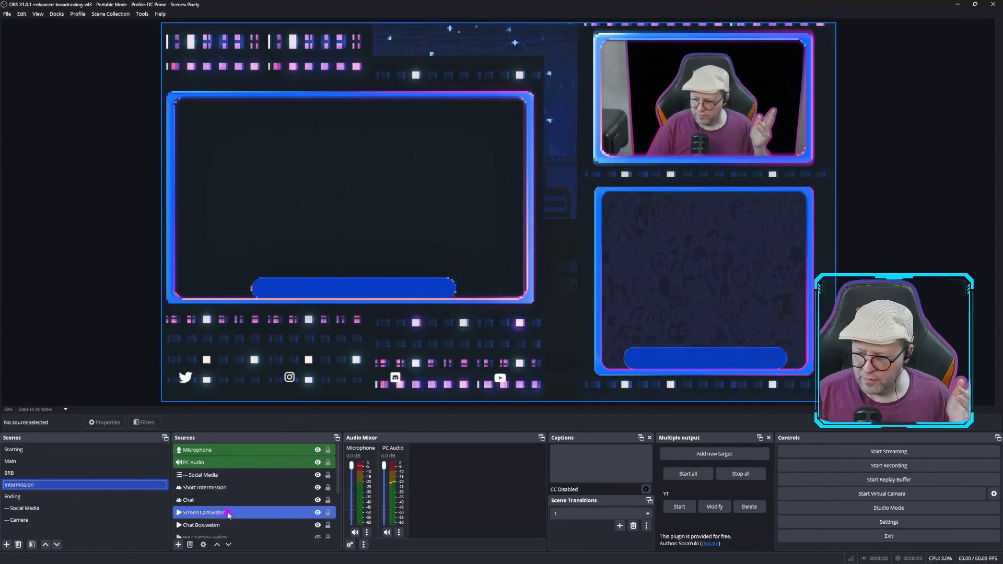
pyautogui.click(217, 501)
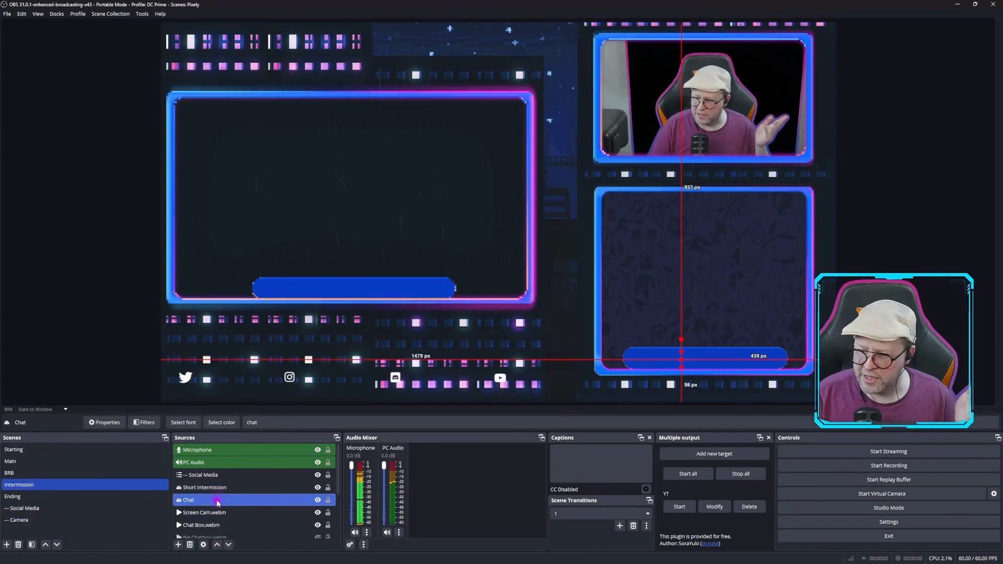
pyautogui.scroll(-1, 217, 502)
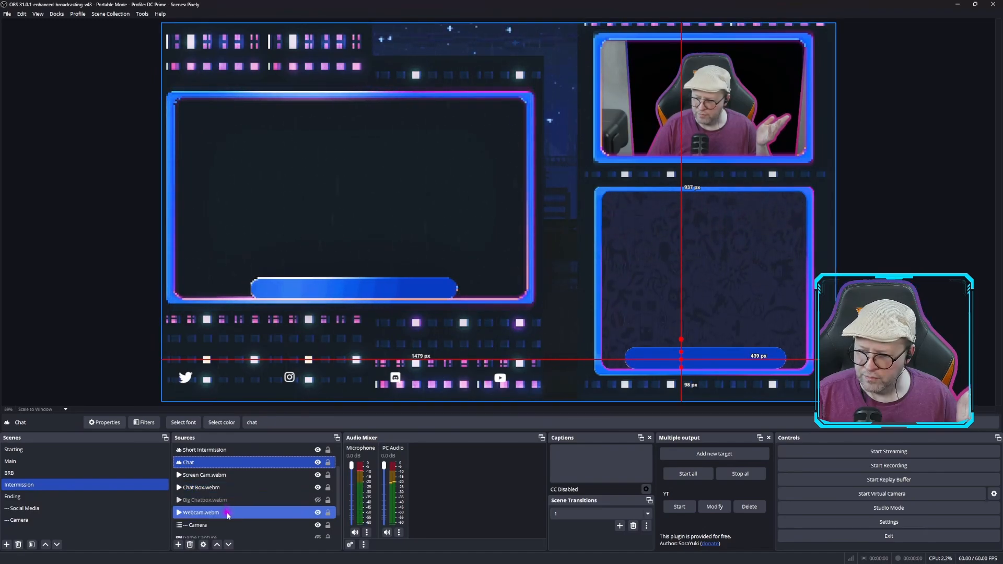
pyautogui.scroll(-1, 227, 515)
pyautogui.click(227, 493)
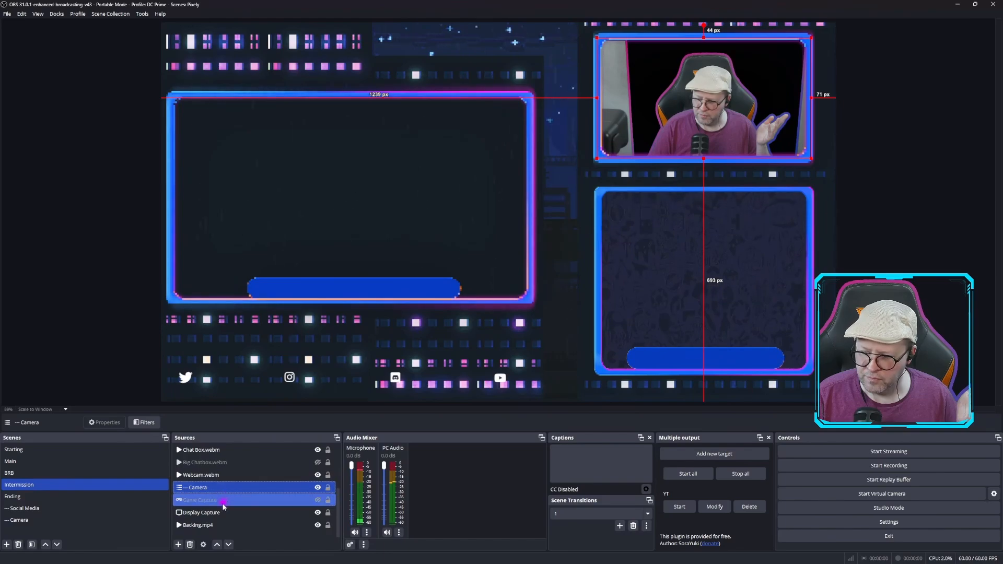
# Look through the Ending, Social Media and Camera scenes, including the social sources, and return to the Starting scene
pyautogui.click(86, 497)
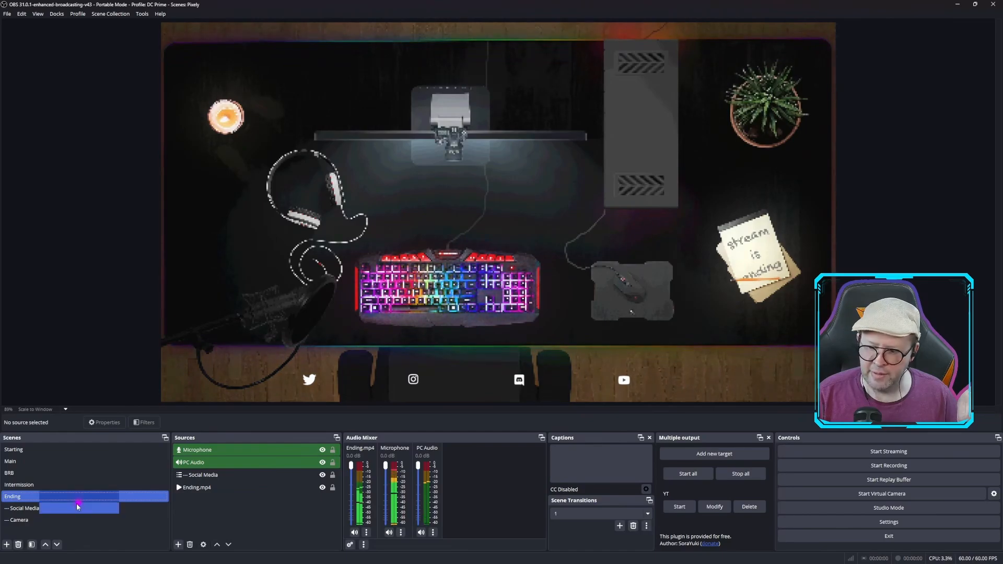
pyautogui.click(69, 510)
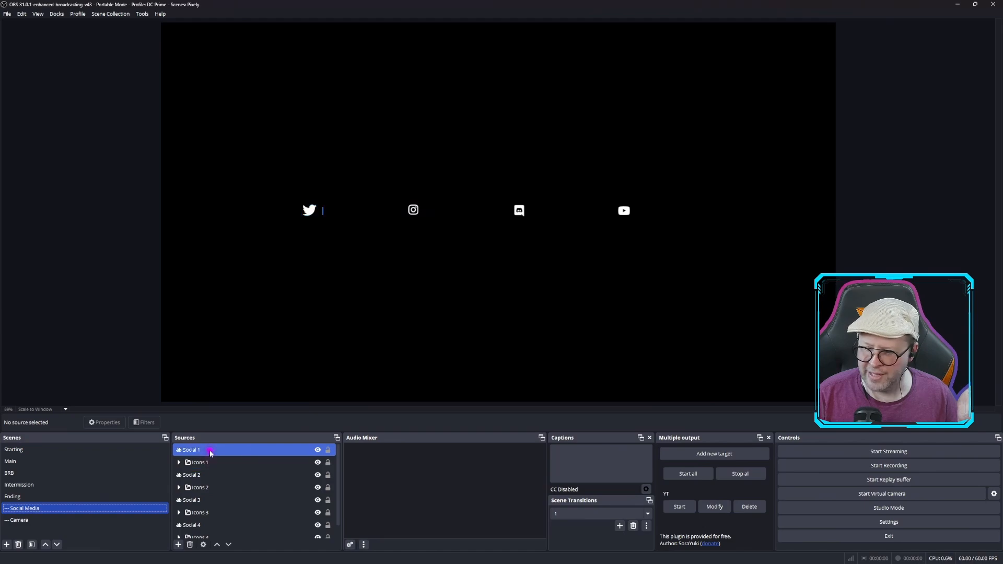
pyautogui.scroll(-1, 215, 517)
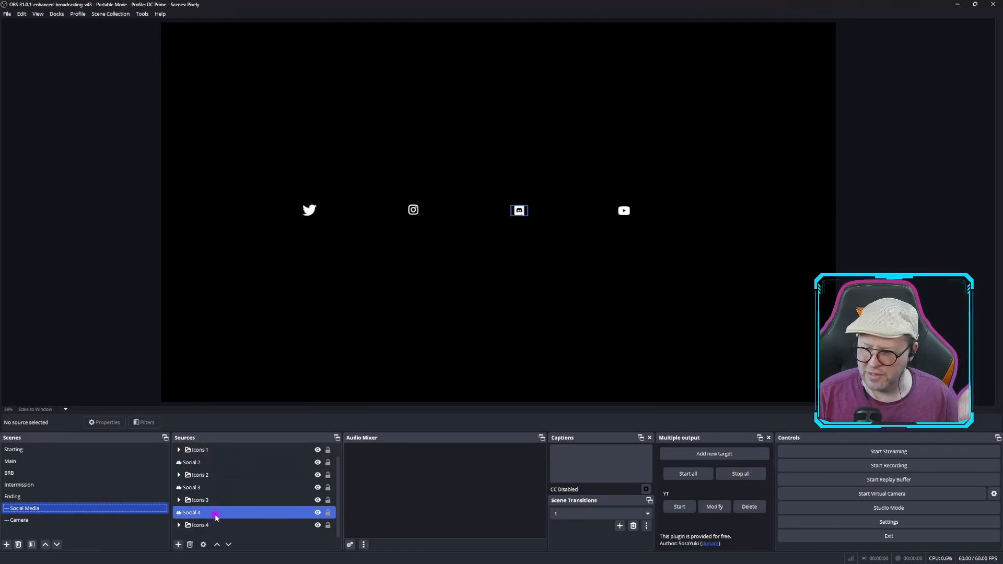
pyautogui.click(31, 520)
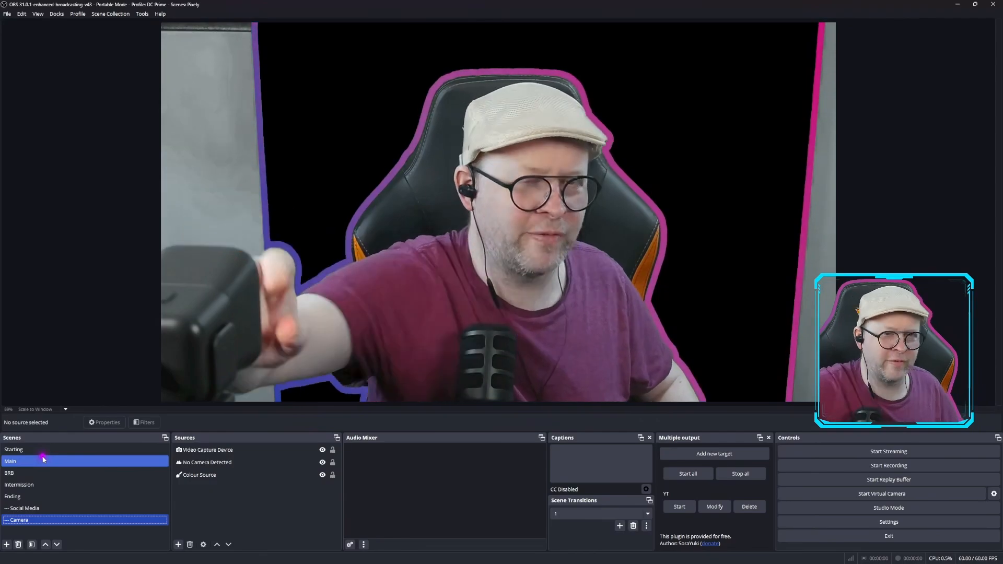
pyautogui.click(27, 451)
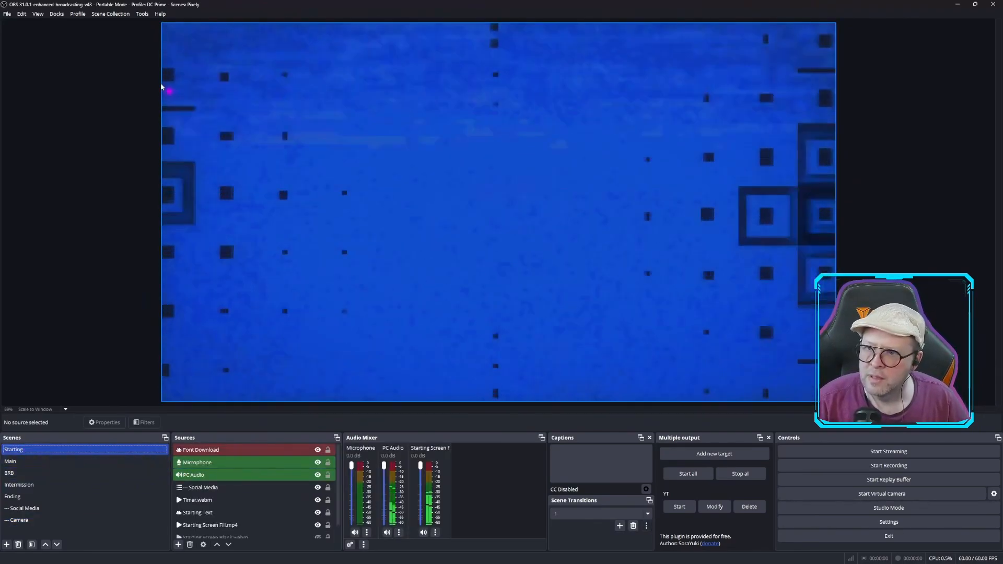
# Switch to the Enterpisey Test scene collection and remove it
pyautogui.click(110, 14)
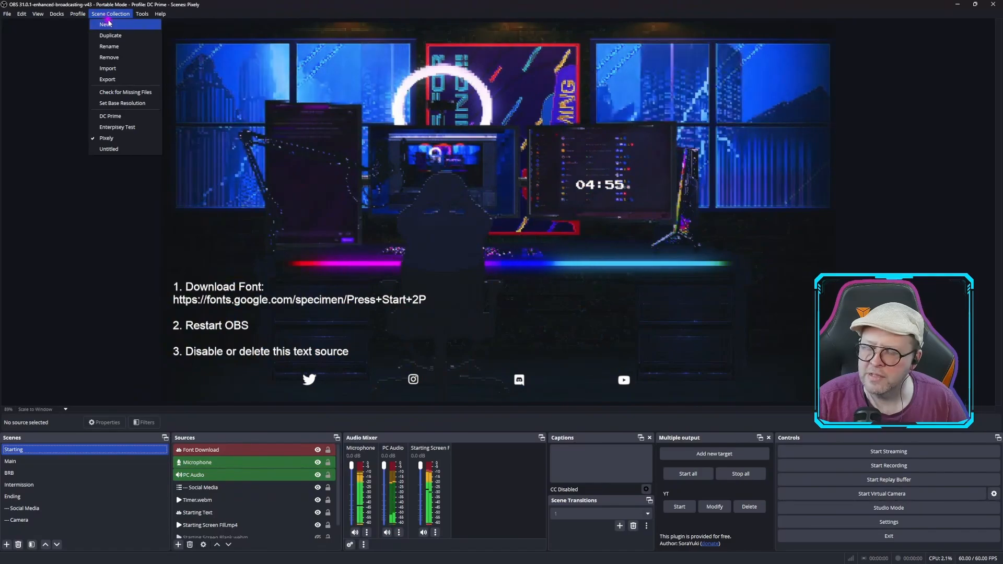
pyautogui.click(128, 128)
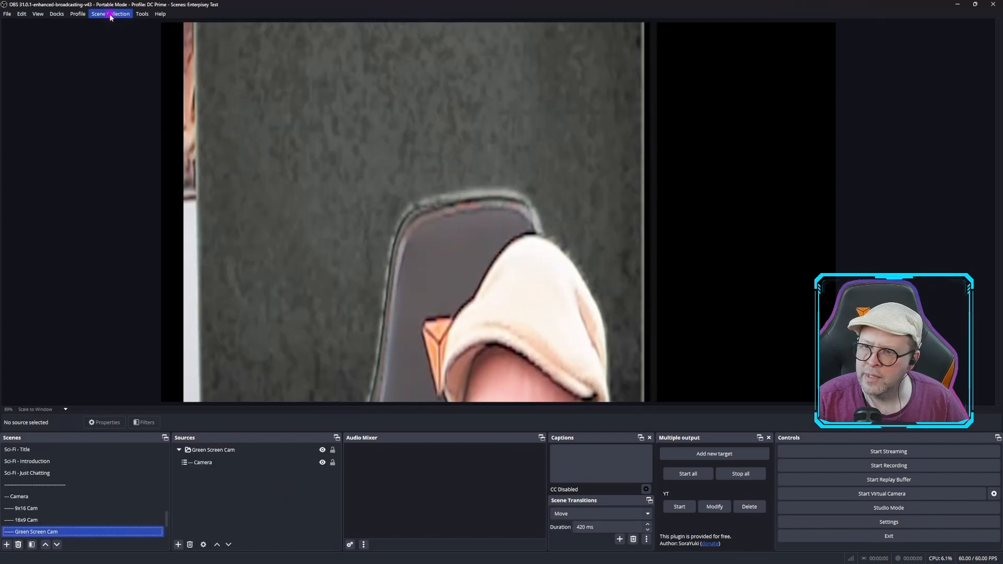
pyautogui.click(107, 14)
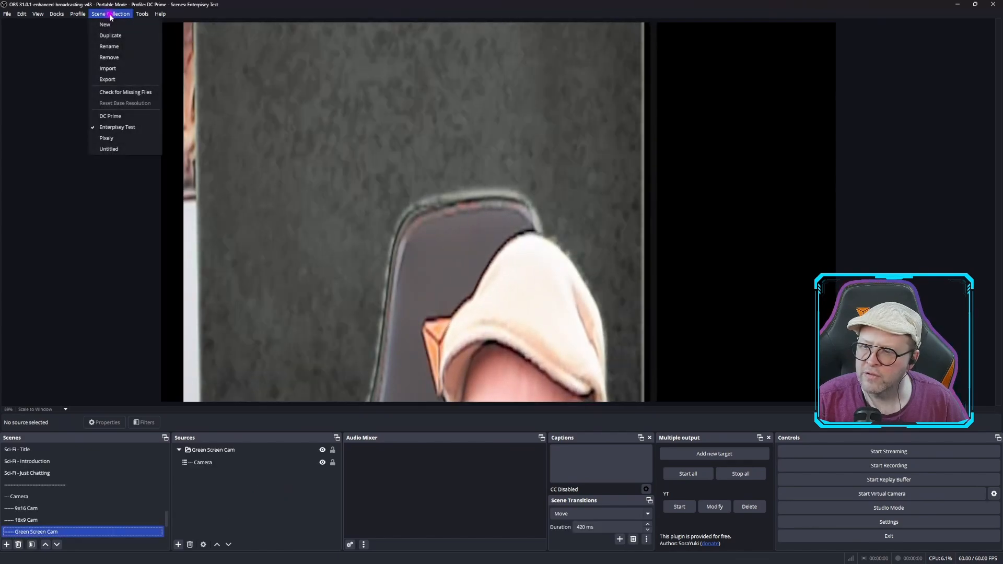
pyautogui.click(110, 58)
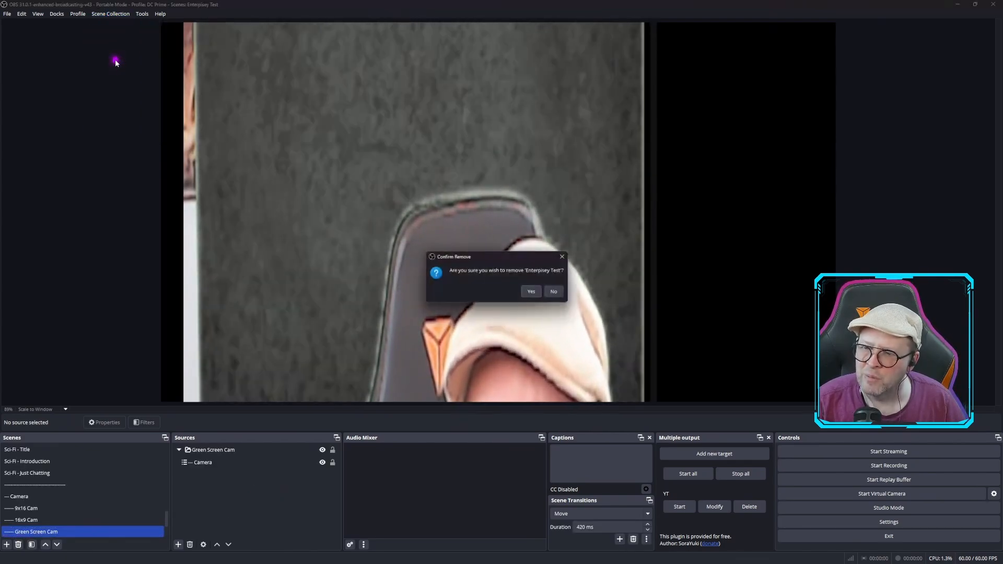
pyautogui.click(538, 296)
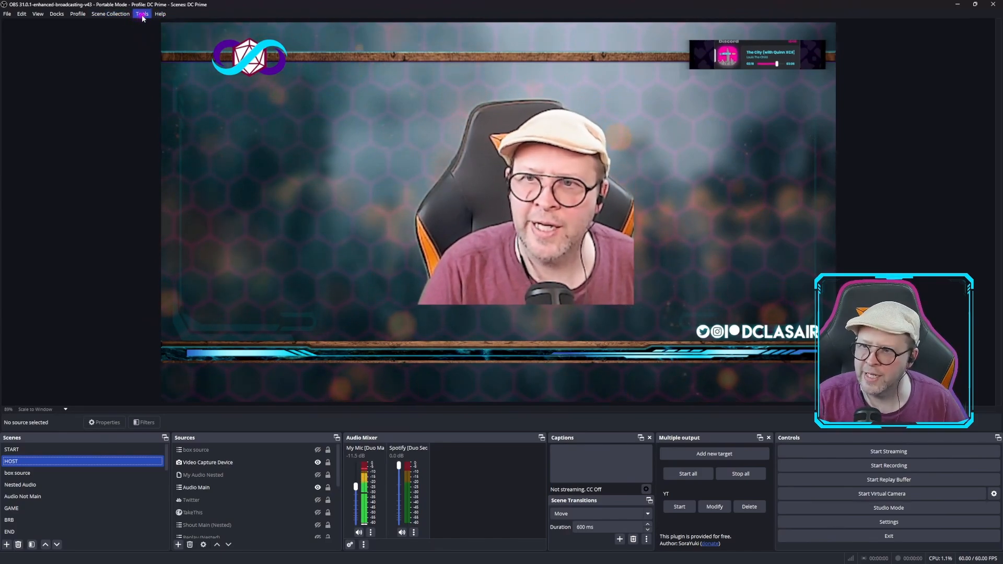
# Try to sign in to Elgato Marketplace Connect and close its window
pyautogui.click(142, 14)
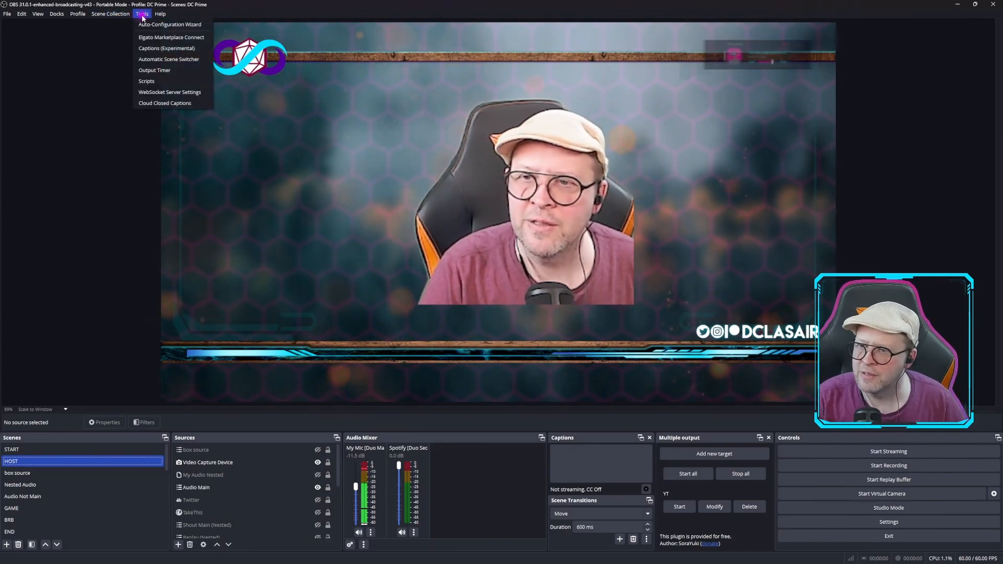
pyautogui.click(167, 37)
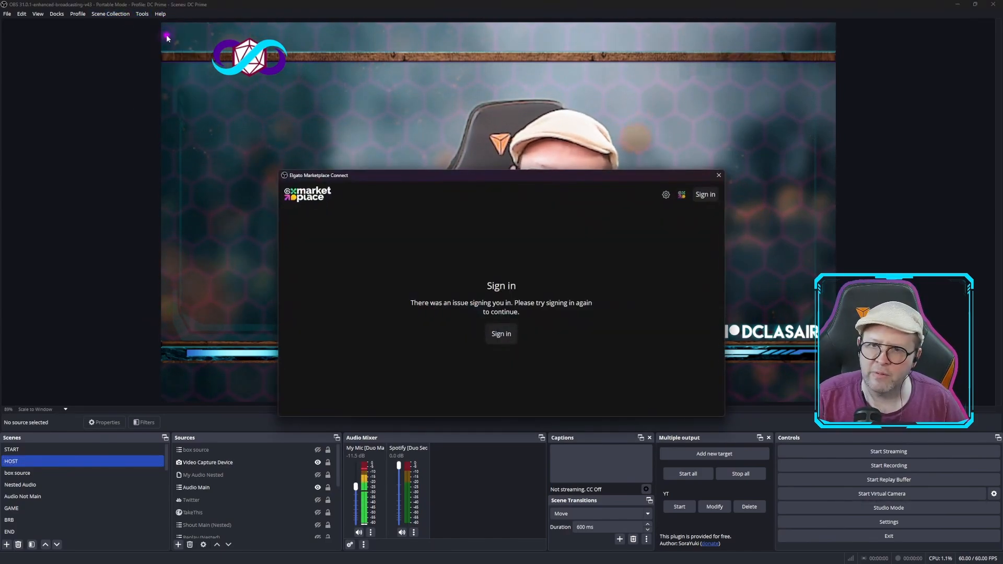
pyautogui.click(509, 340)
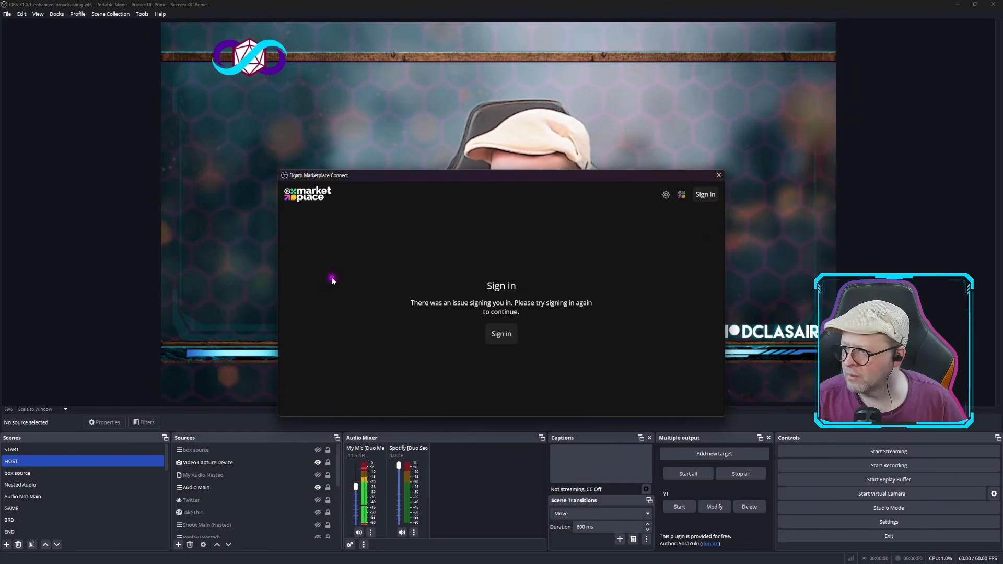
pyautogui.click(711, 201)
pyautogui.click(718, 175)
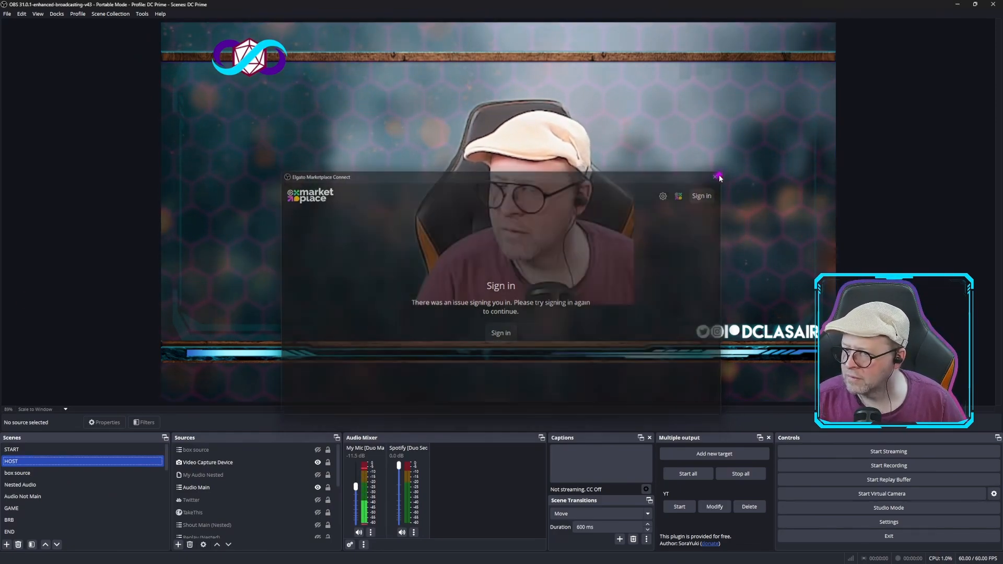
# Reopen Elgato Marketplace Connect and sign in to reach the product list
pyautogui.click(142, 13)
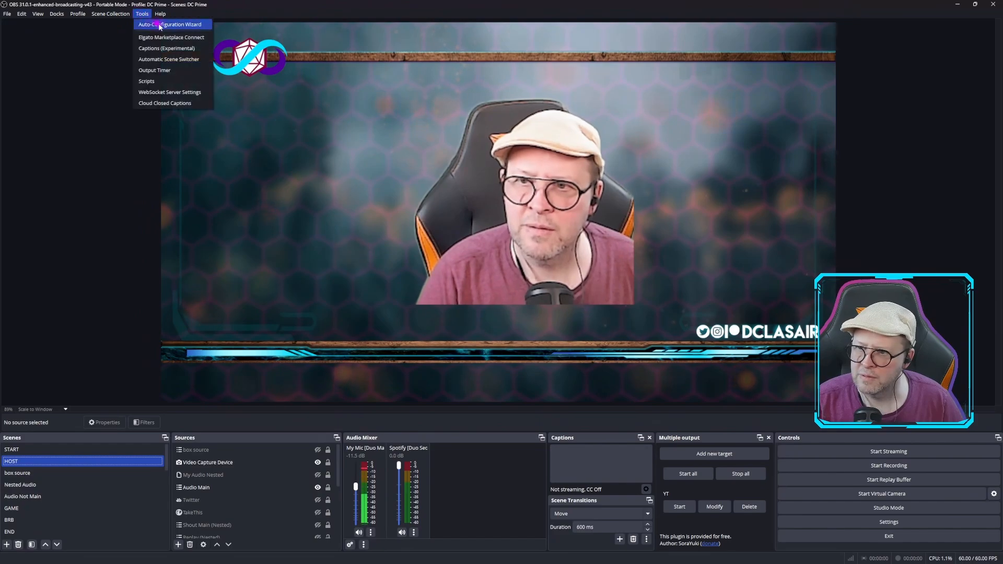
pyautogui.click(164, 38)
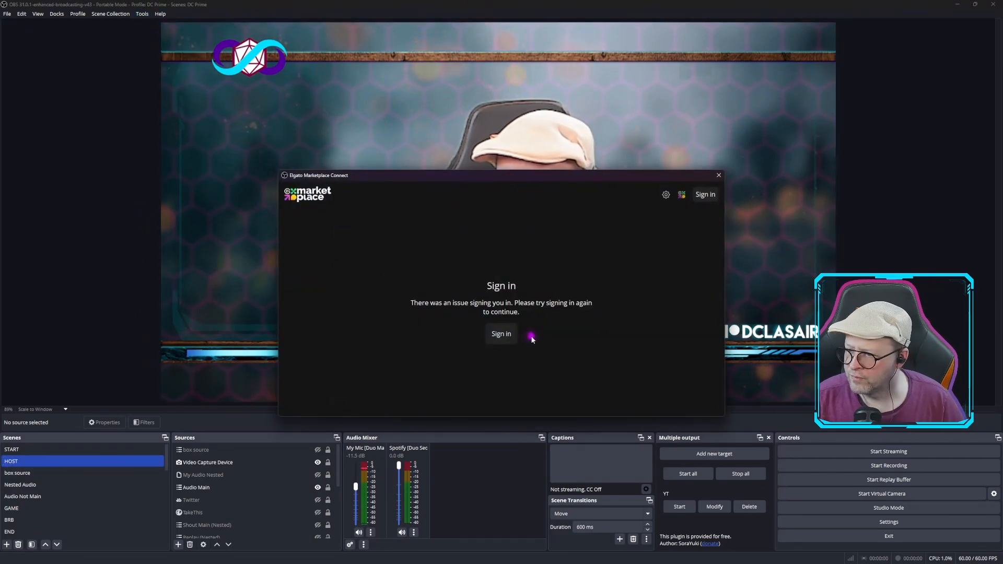
pyautogui.click(503, 337)
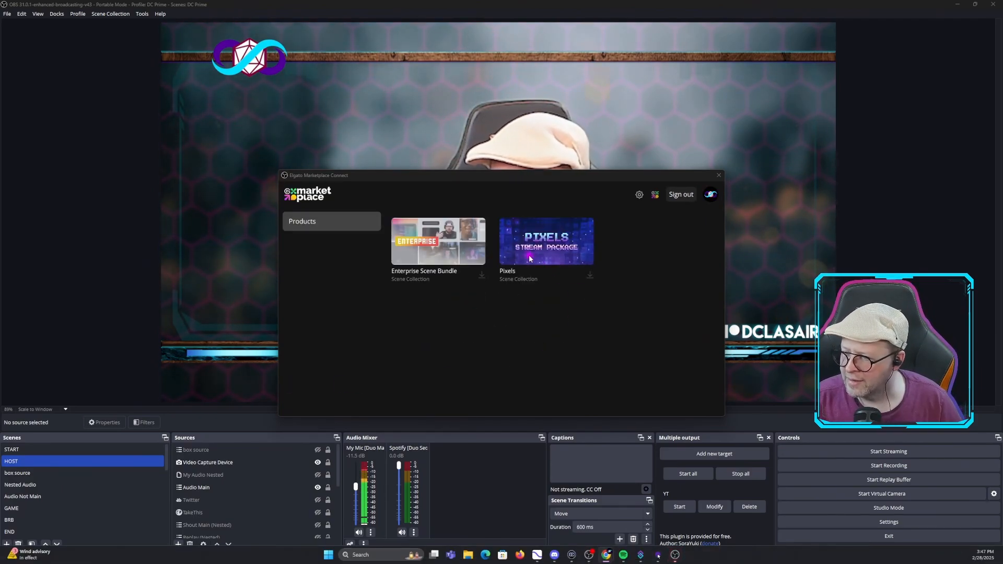
# Begin installing the Enterprise Scene Bundle as a new scene collection named Prisey 2
pyautogui.click(484, 276)
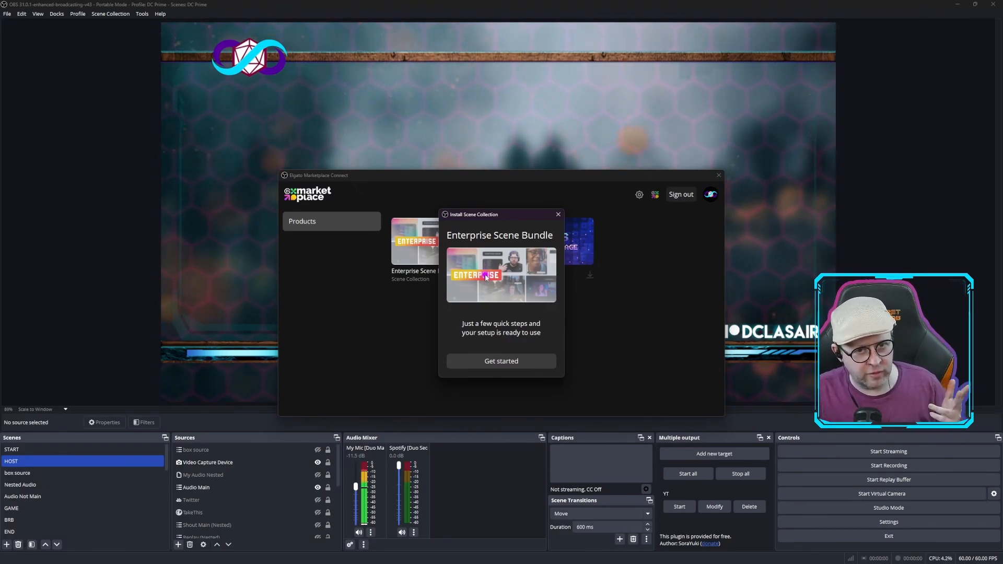
pyautogui.click(509, 362)
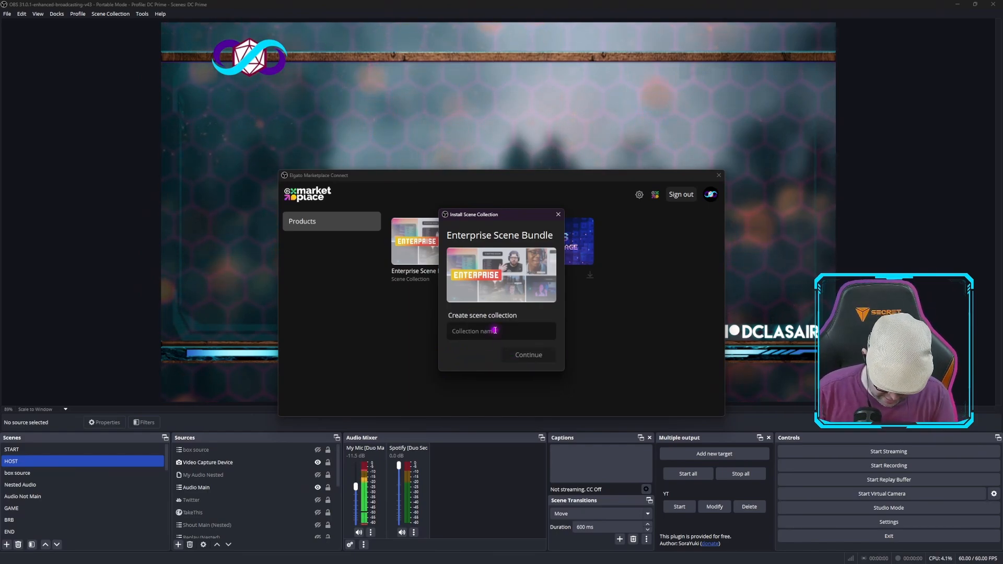
pyautogui.write('Pri')
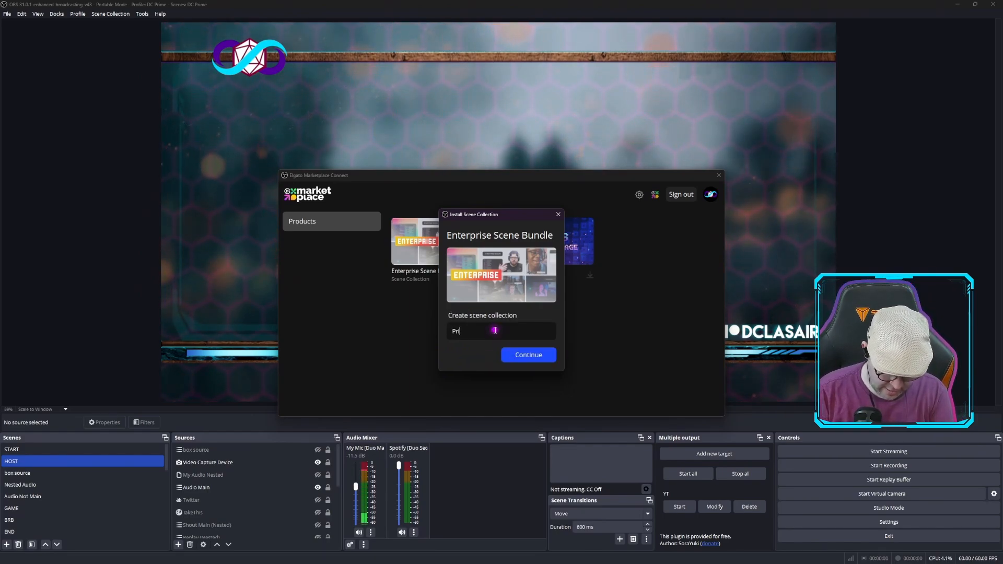
pyautogui.write('sey 2')
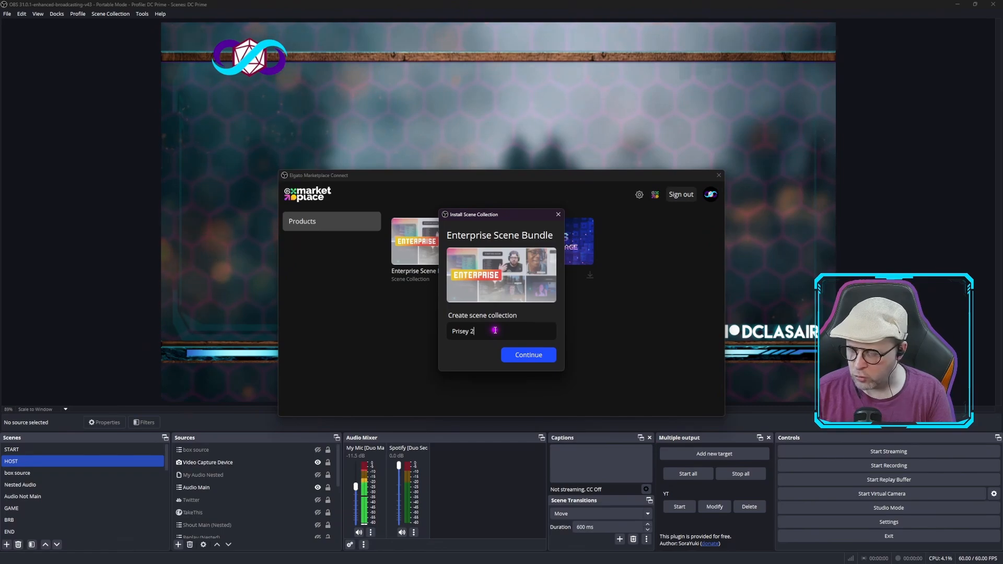
pyautogui.click(526, 354)
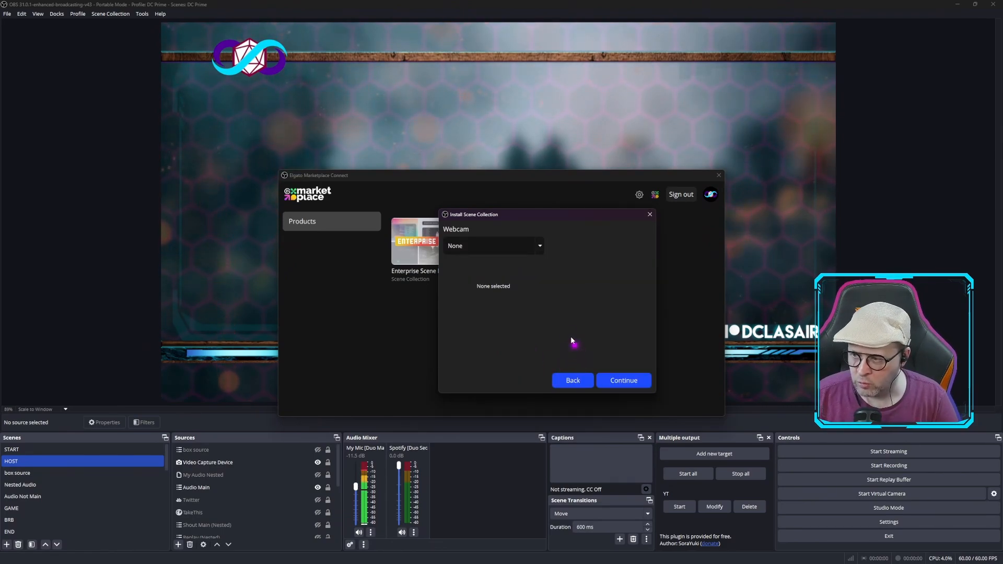
# Choose OBS Virtual Camera as the webcam and the RODECaster Main Multitrack microphone, then finish the bundle installation
pyautogui.click(506, 245)
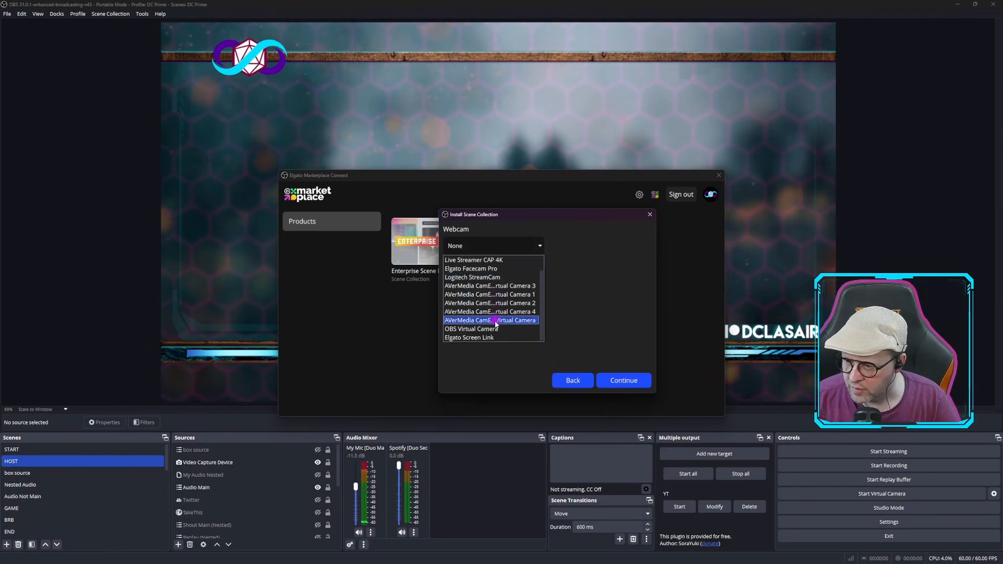
pyautogui.click(495, 329)
pyautogui.click(635, 380)
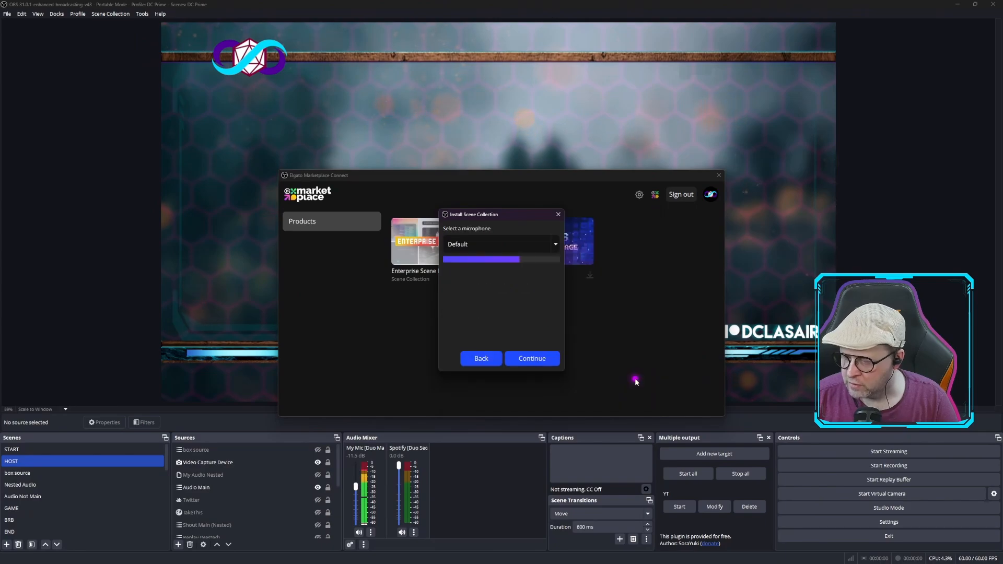
pyautogui.click(499, 244)
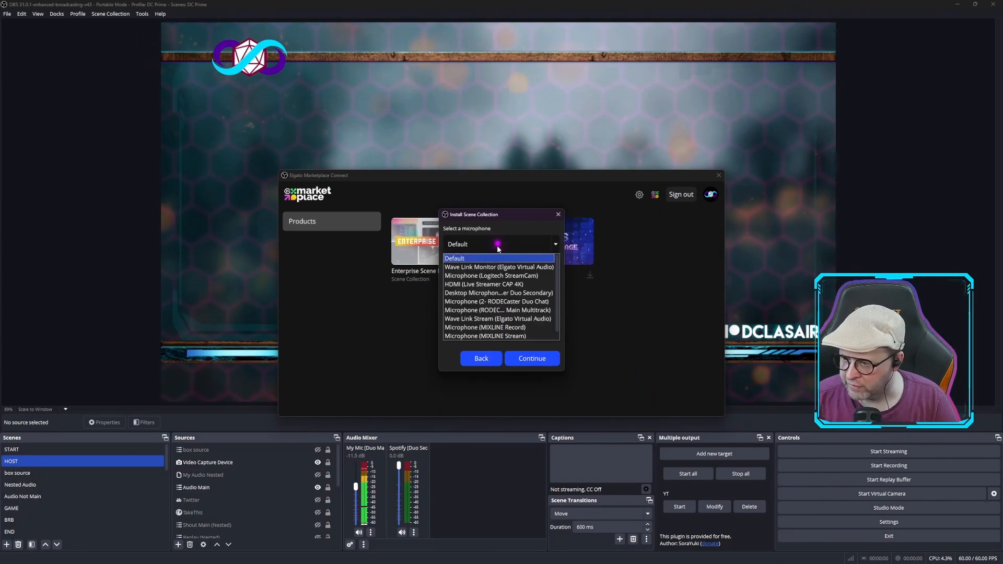
pyautogui.click(508, 309)
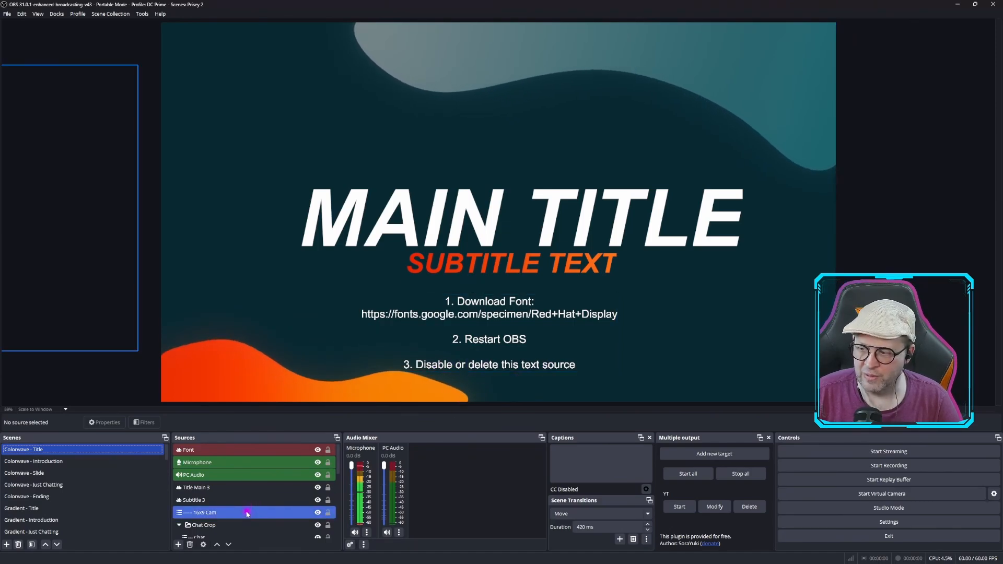
# In the Colorwave - Introduction scene, replace the Speaker Name text with the presenter's name
pyautogui.click(41, 463)
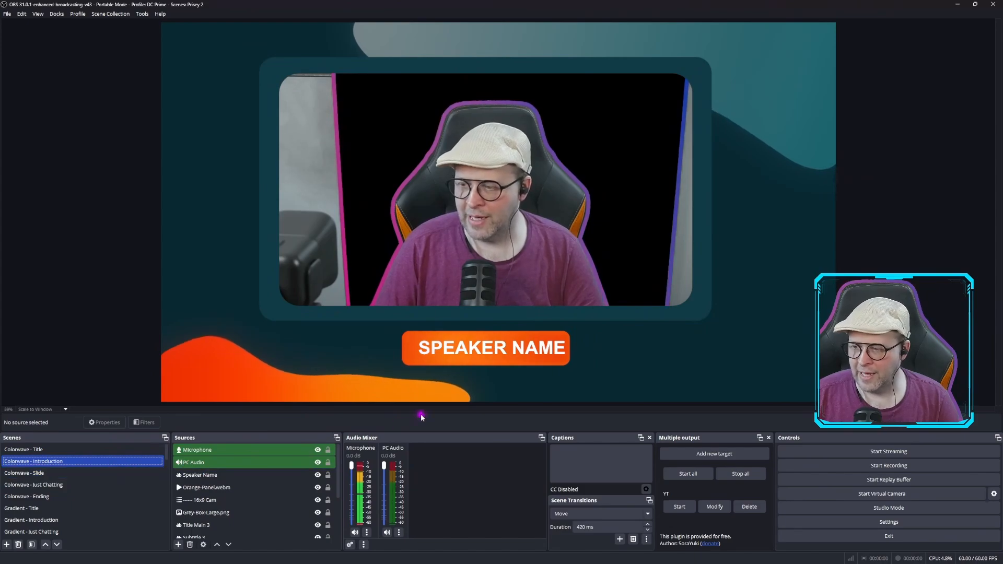
pyautogui.click(611, 219)
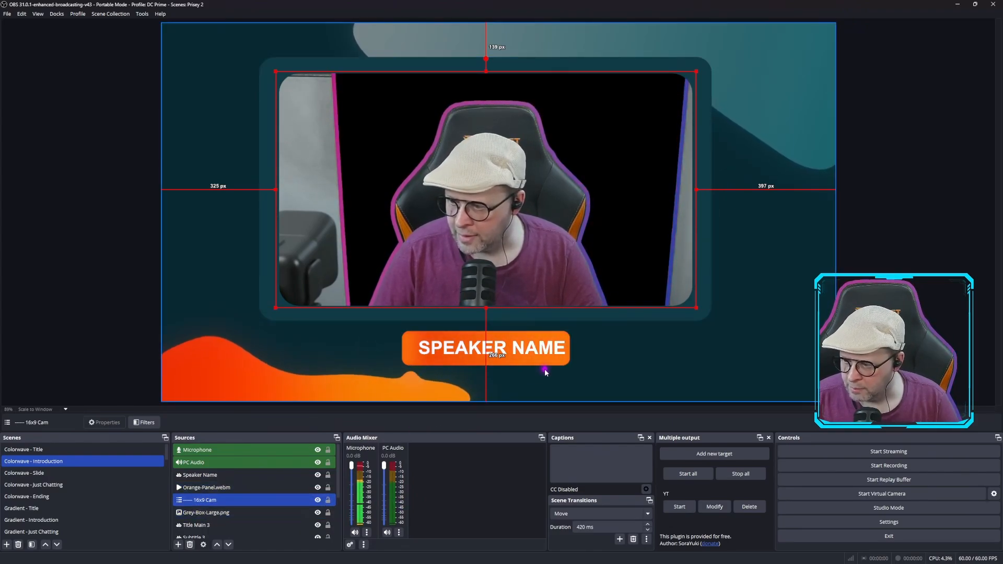
pyautogui.click(457, 351)
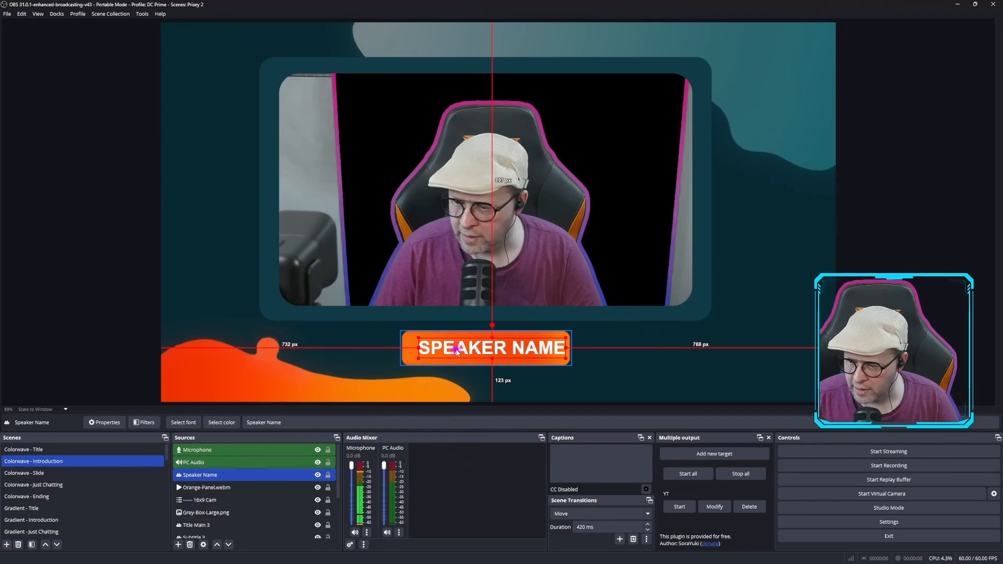
pyautogui.click(296, 424)
pyautogui.press('BackSpace')
pyautogui.press('BackSpace')
pyautogui.press('BackSpace')
pyautogui.press('BackSpace')
pyautogui.press('BackSpace')
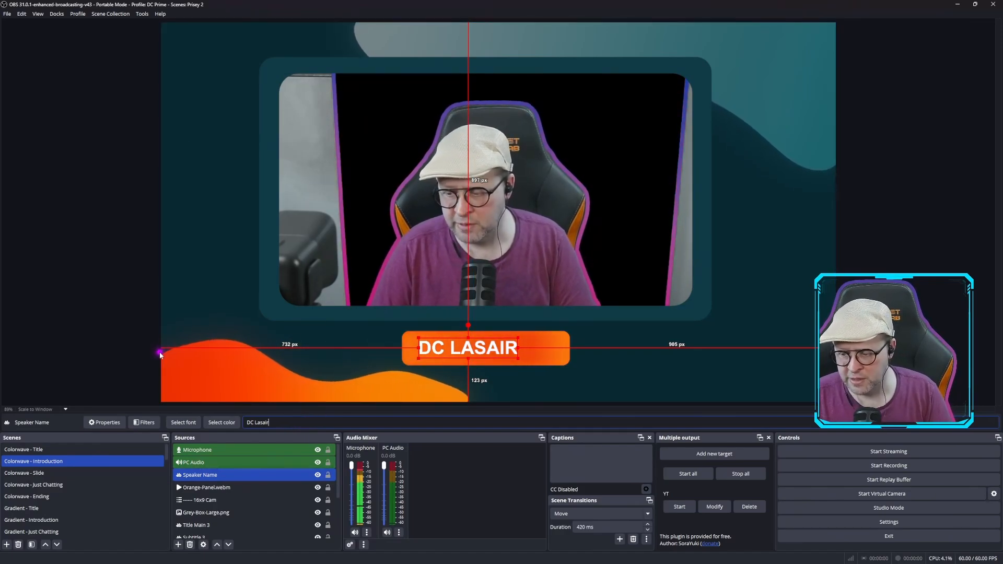
# Examine the Colorwave - Slide scene's title and body text, and view the Topography Title and Discussion scenes
pyautogui.click(45, 475)
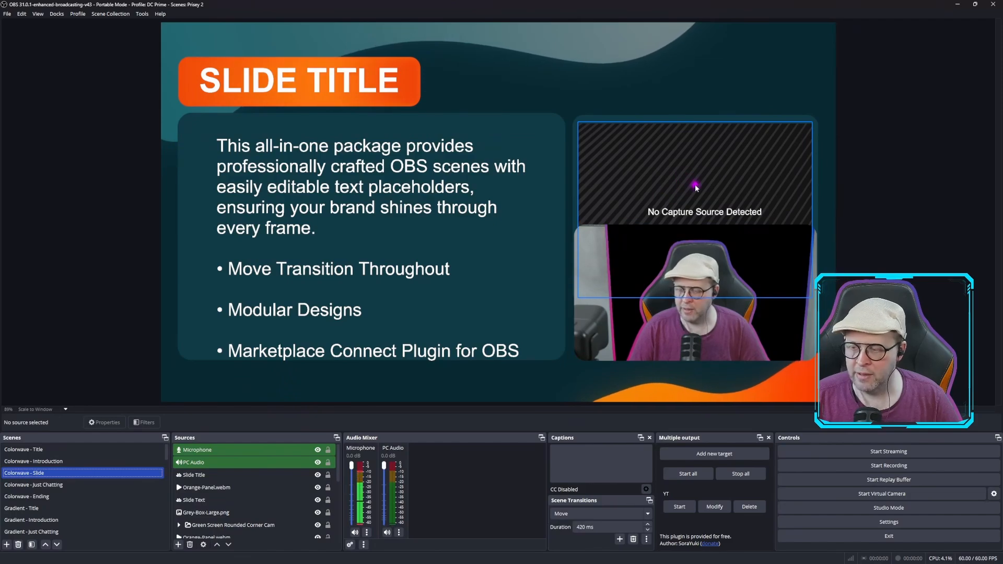
pyautogui.click(346, 79)
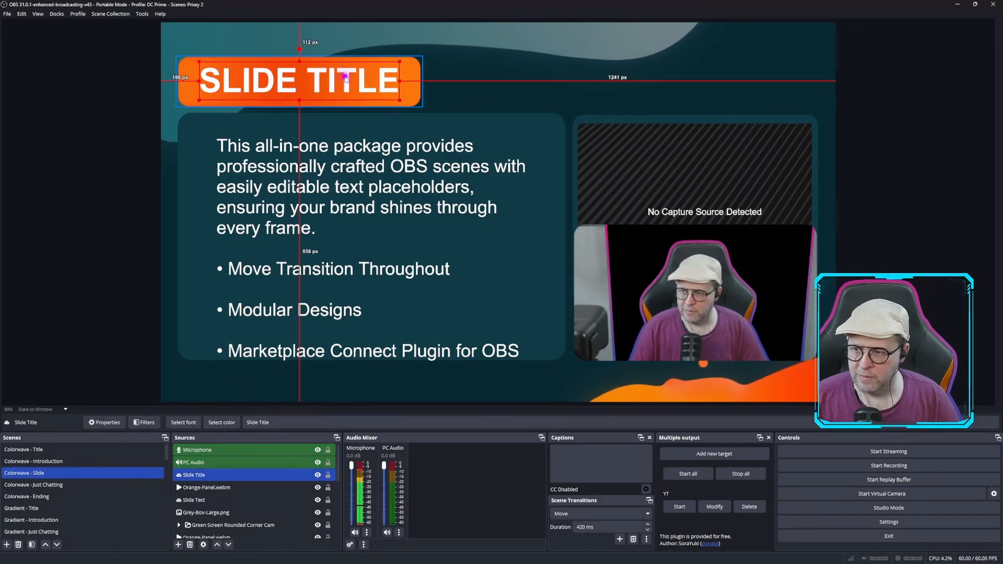
pyautogui.click(370, 180)
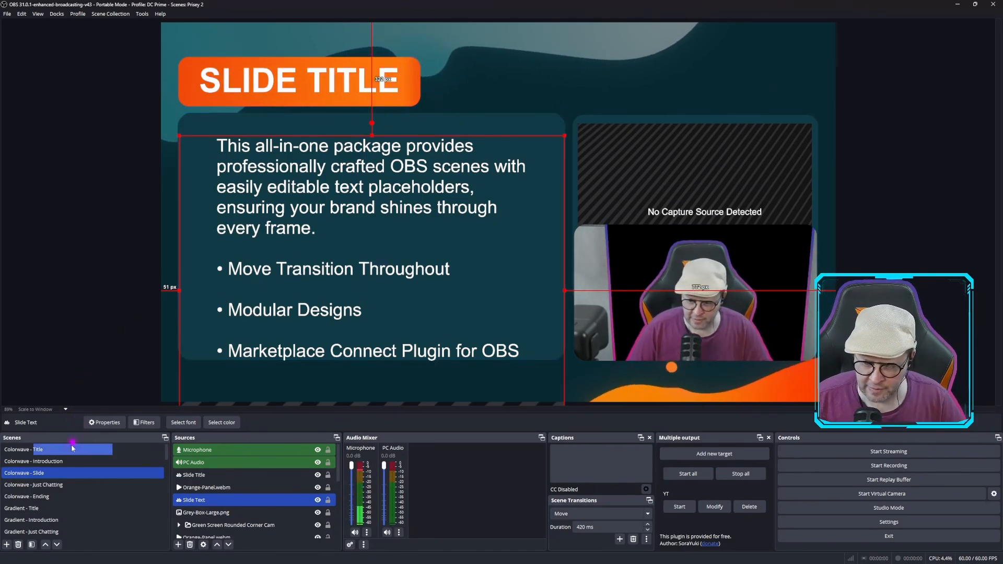
pyautogui.scroll(-2, 50, 513)
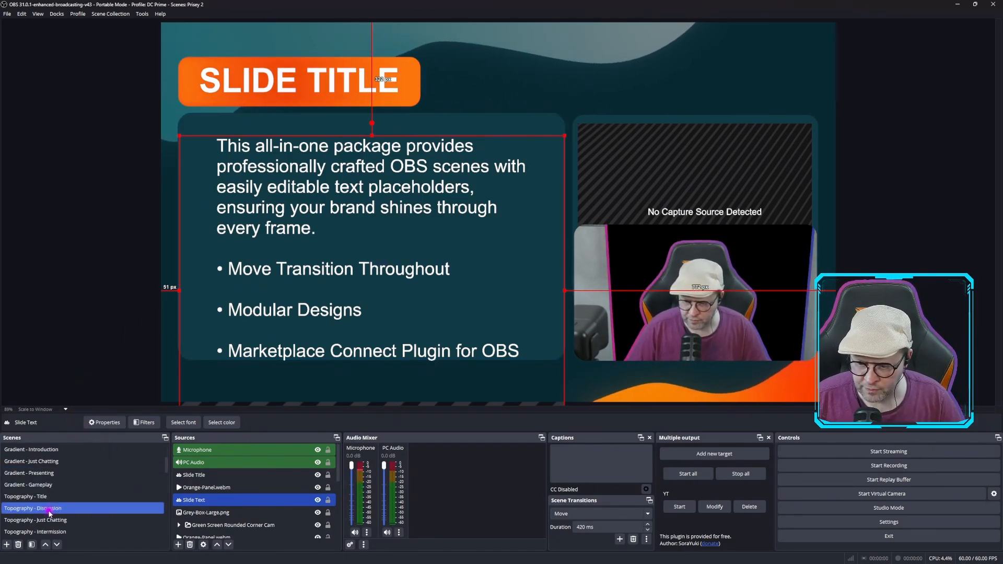
pyautogui.click(45, 499)
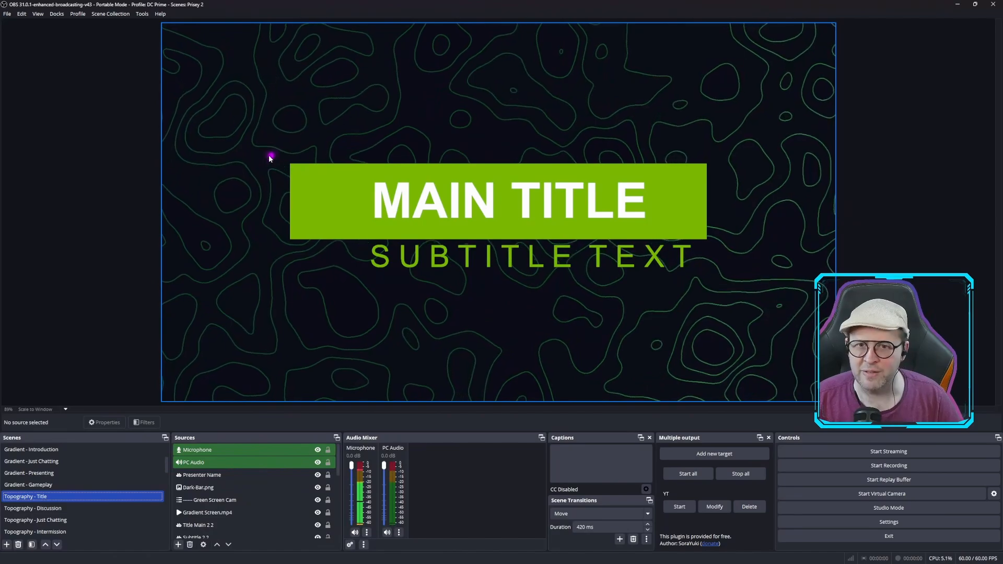
pyautogui.click(38, 510)
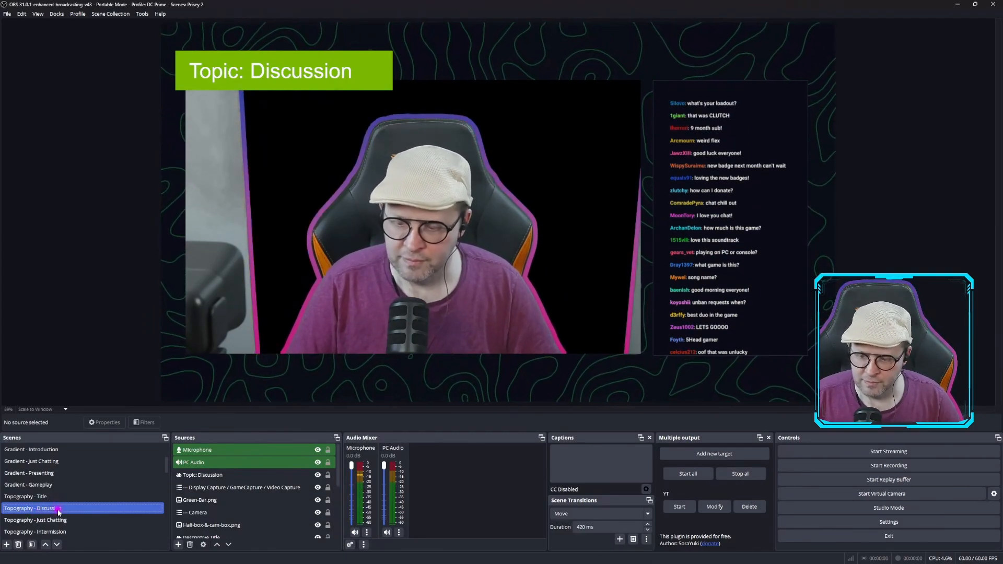
# View the Light - Title, Light - Slide with Cam Box and Ember - Just Chatting scenes
pyautogui.scroll(-5, 58, 512)
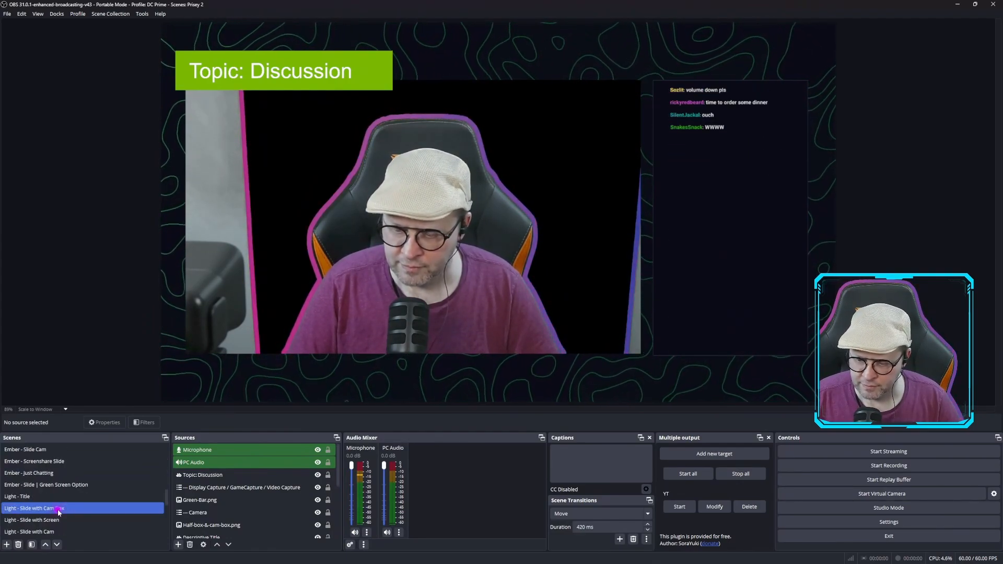
pyautogui.click(30, 498)
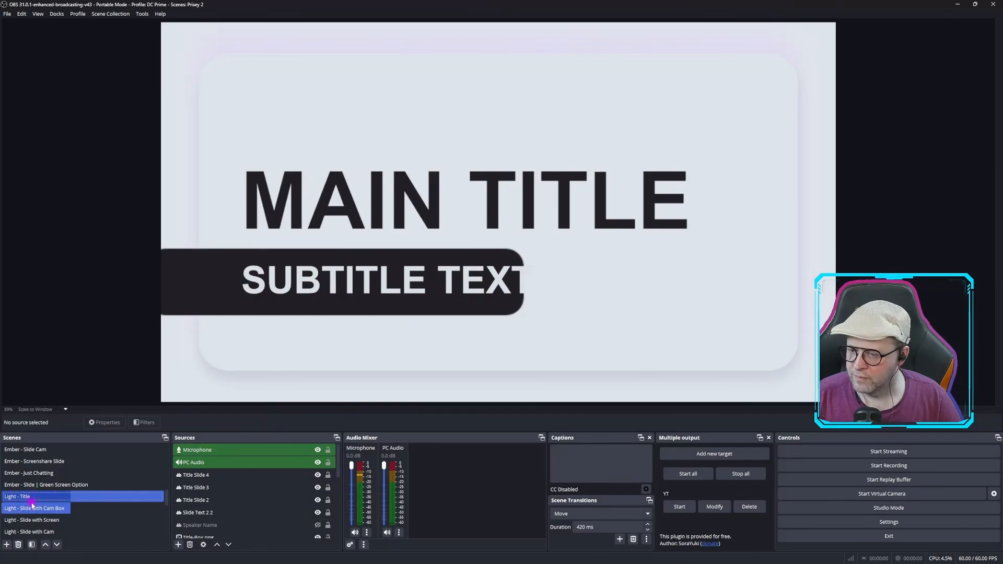
pyautogui.click(32, 506)
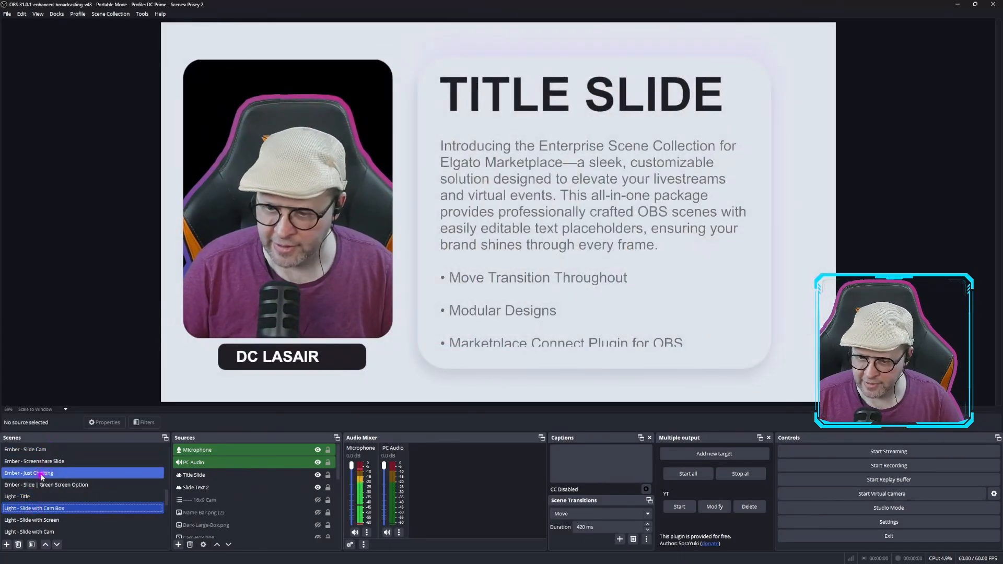
pyautogui.click(41, 475)
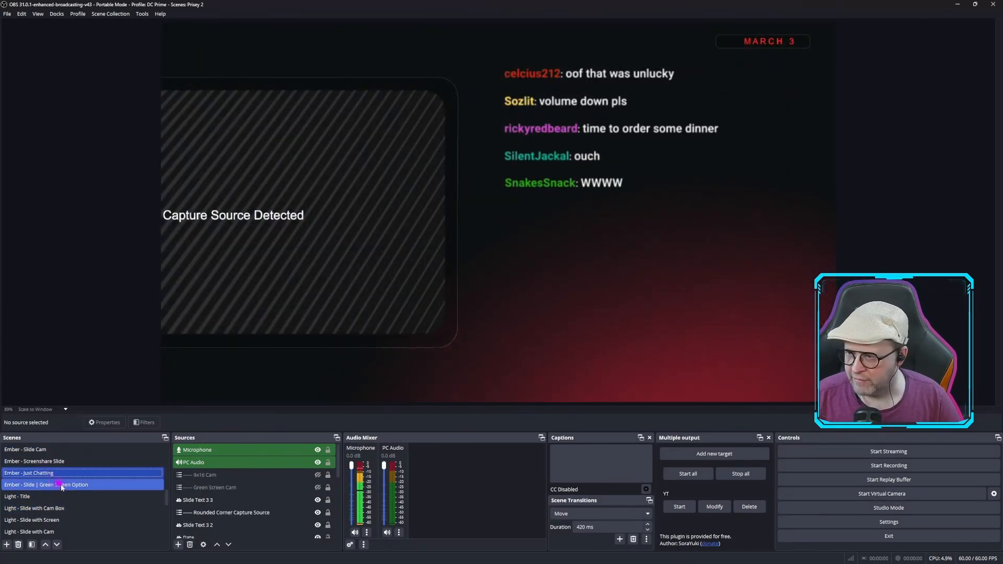
# View the Sci-Fi Title, Introduction and Just Chatting scenes
pyautogui.scroll(-2, 62, 490)
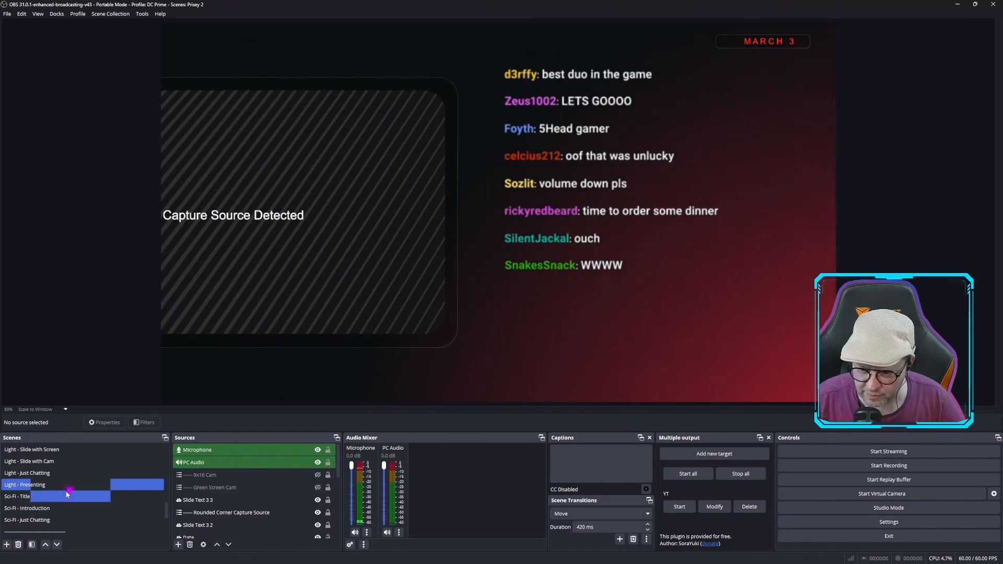
pyautogui.click(68, 495)
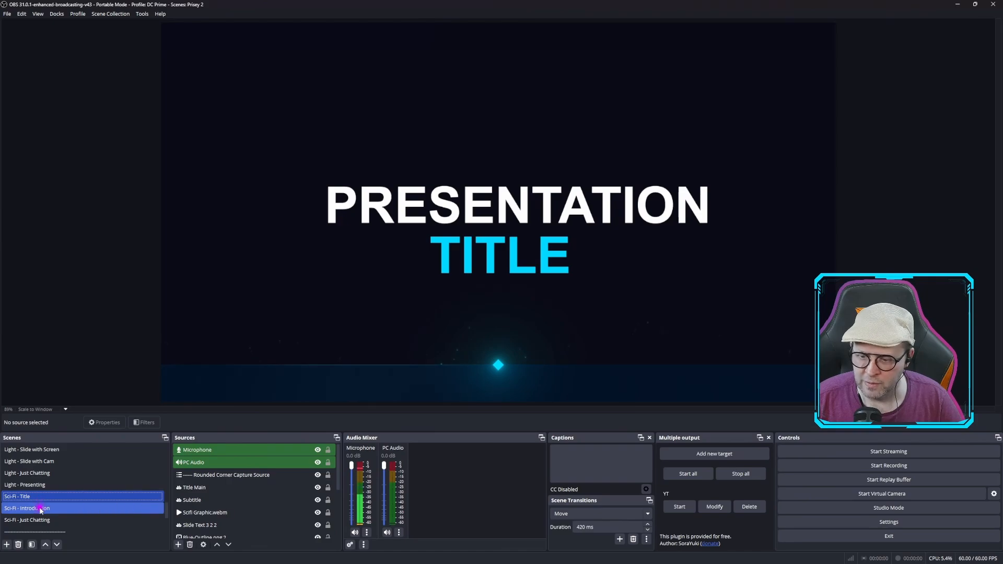
pyautogui.click(41, 510)
pyautogui.click(42, 519)
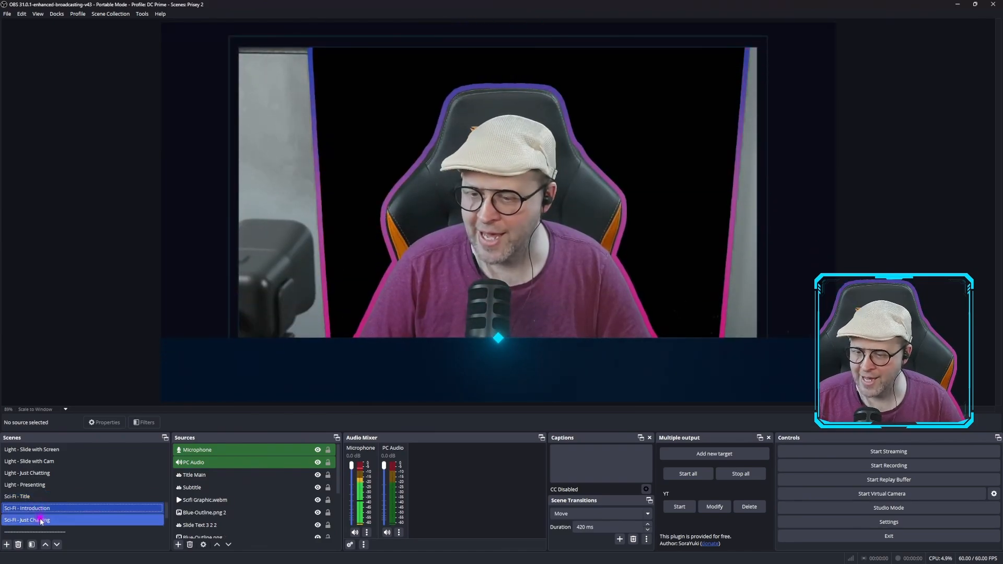
pyautogui.scroll(-3, 42, 517)
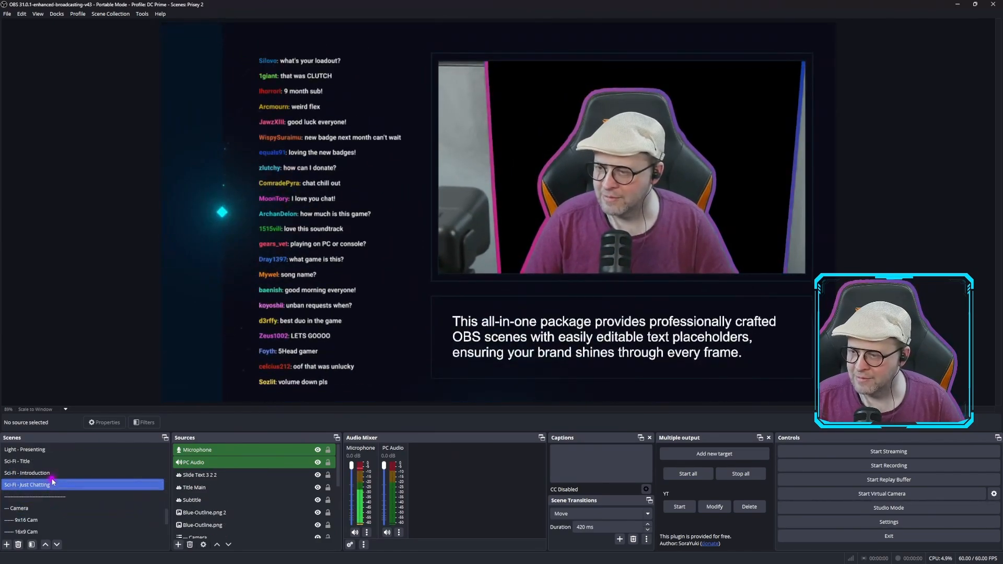
pyautogui.click(53, 485)
# In the nested Camera scene, crop the Camera source by about 351 px on its left side and 194 px on its right side
pyautogui.scroll(3, 52, 481)
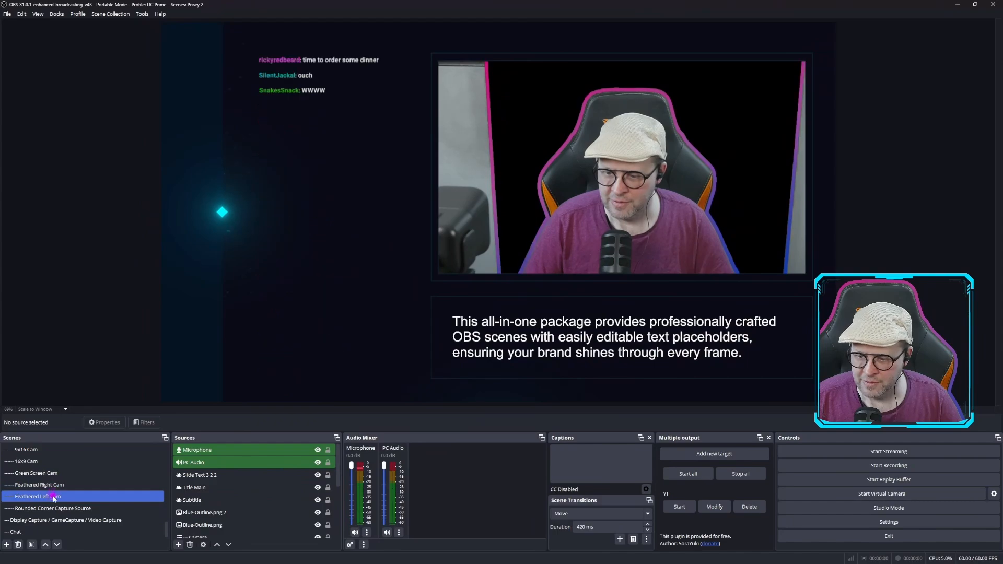
pyautogui.click(53, 472)
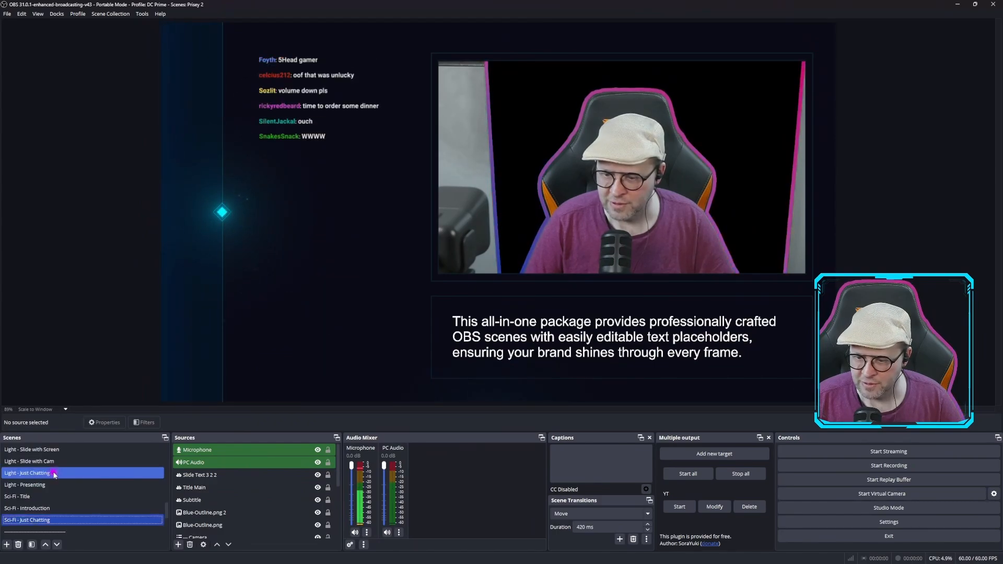
pyautogui.scroll(-2, 54, 472)
pyautogui.click(54, 474)
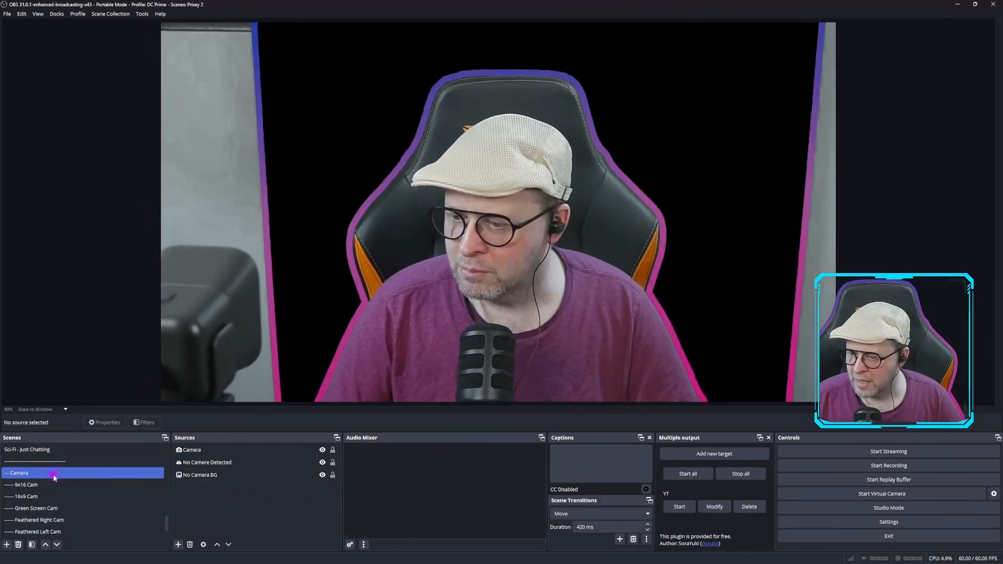
pyautogui.click(217, 284)
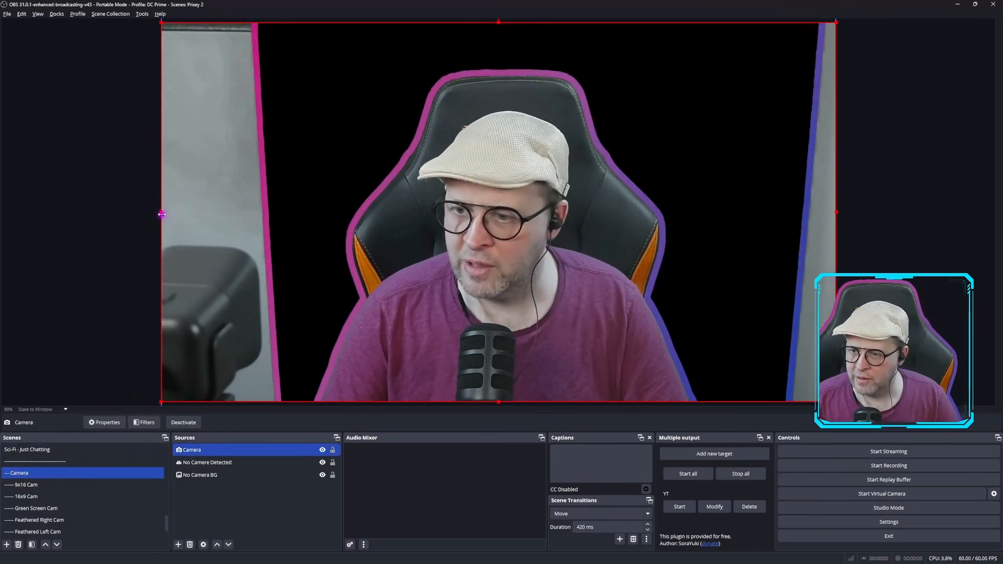
pyautogui.moveTo(161, 213); pyautogui.dragTo(285, 214)
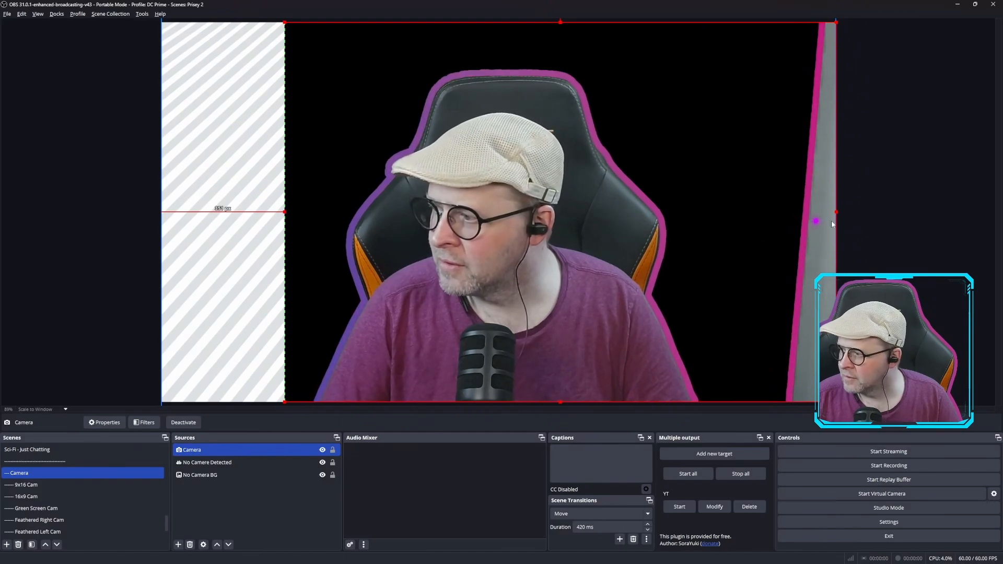
pyautogui.moveTo(838, 213); pyautogui.dragTo(768, 216)
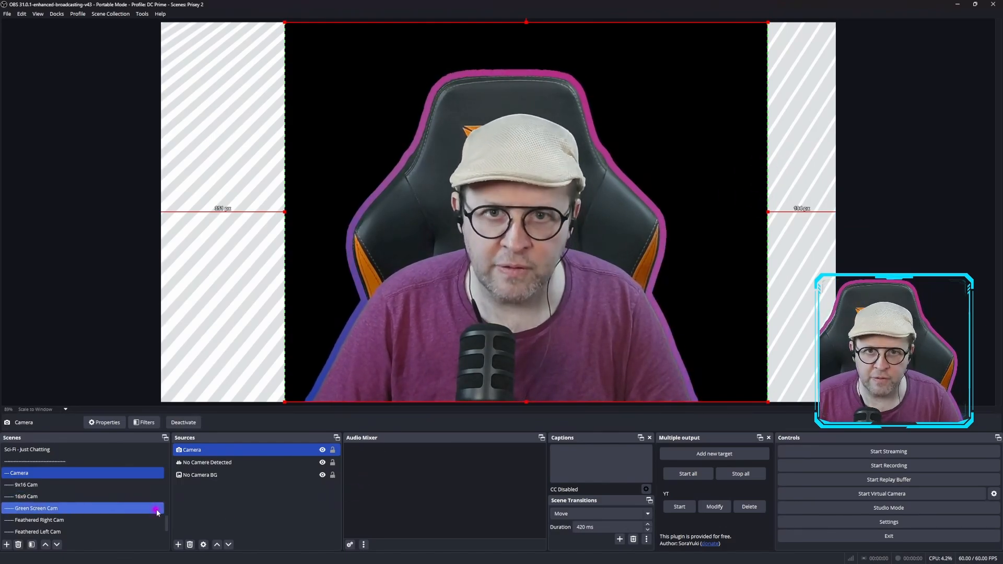
# Return to the Colorwave - Introduction scene to check how the cropped camera looks in its frame
pyautogui.scroll(-5, 78, 501)
pyautogui.scroll(5, 37, 498)
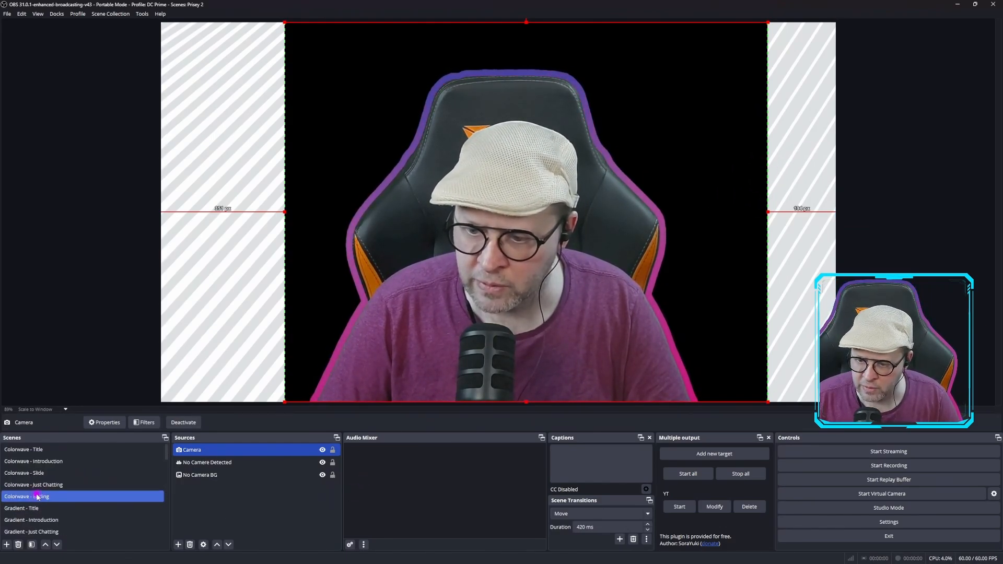
pyautogui.click(36, 461)
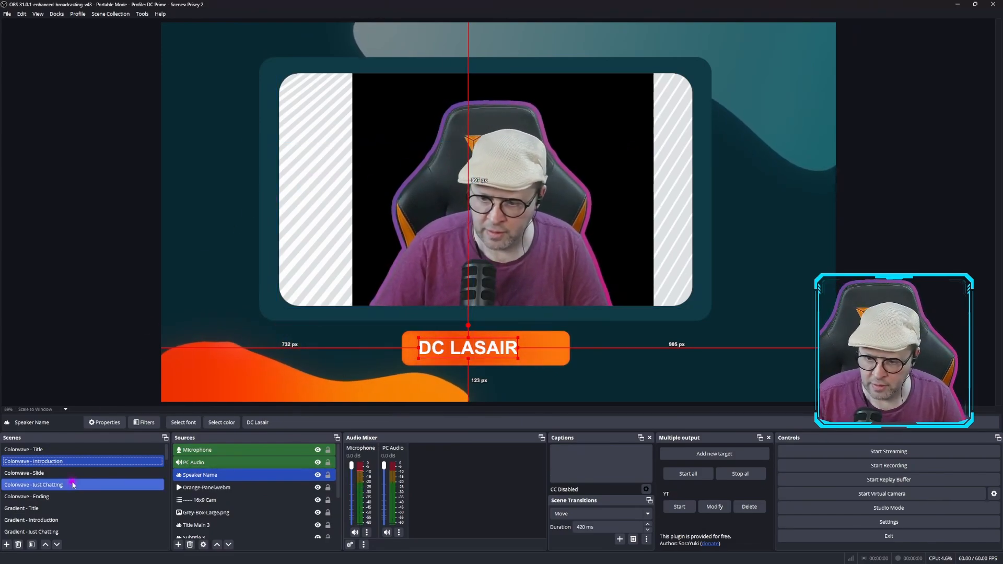
# Hide the No Camera BG source in the nested Camera scene
pyautogui.click(34, 463)
pyautogui.scroll(-10, 41, 464)
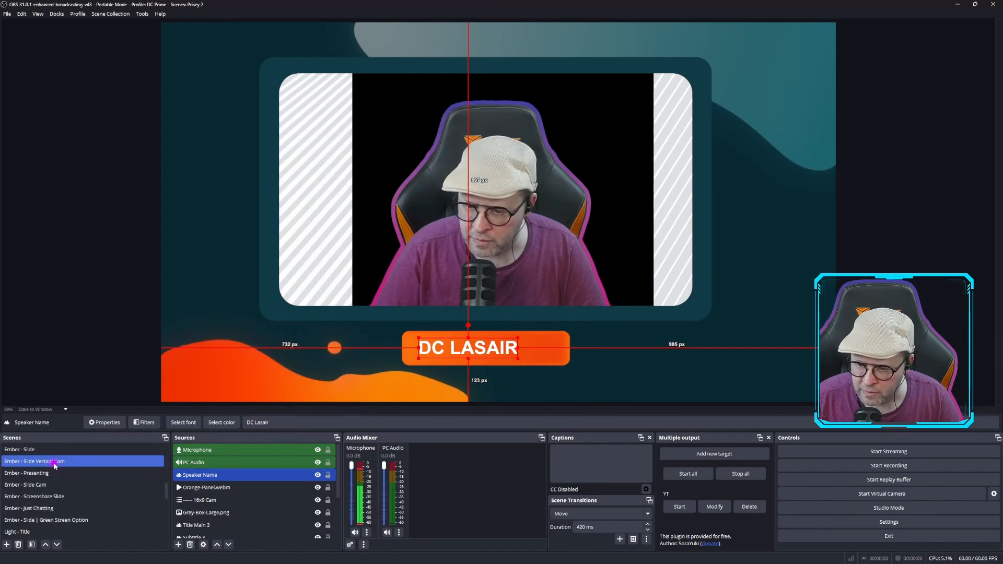
pyautogui.scroll(-3, 55, 465)
pyautogui.scroll(-1, 55, 466)
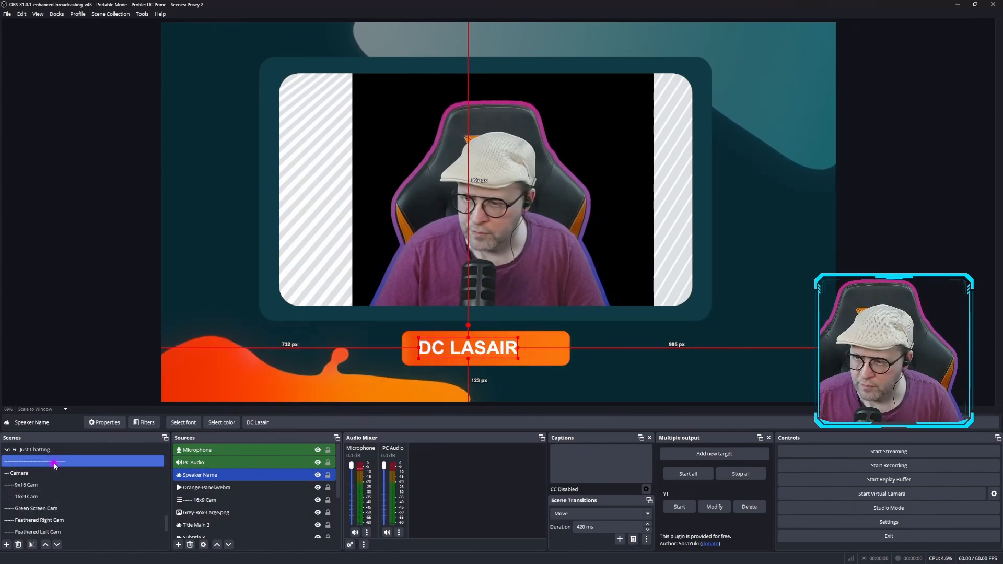
pyautogui.click(50, 473)
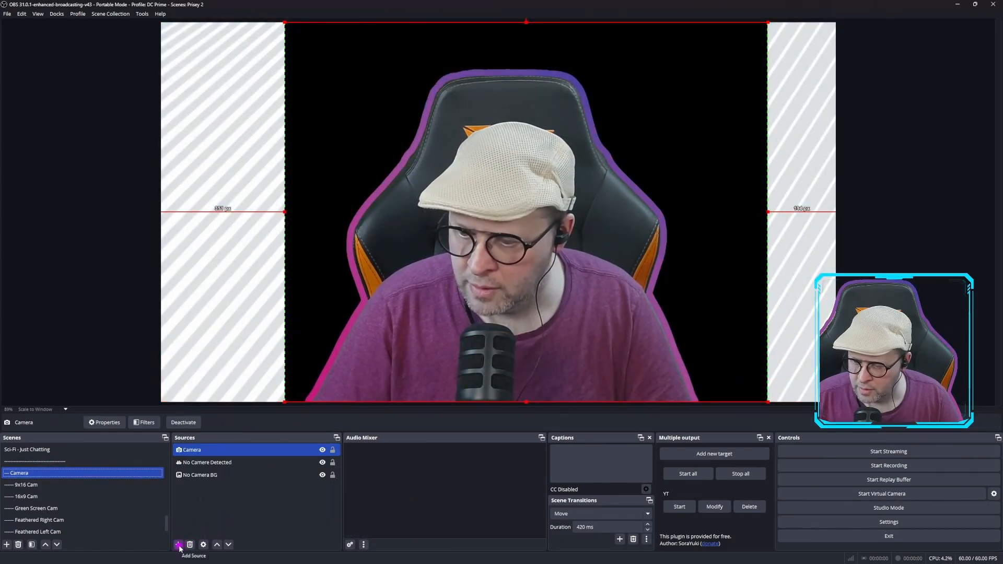
pyautogui.click(322, 475)
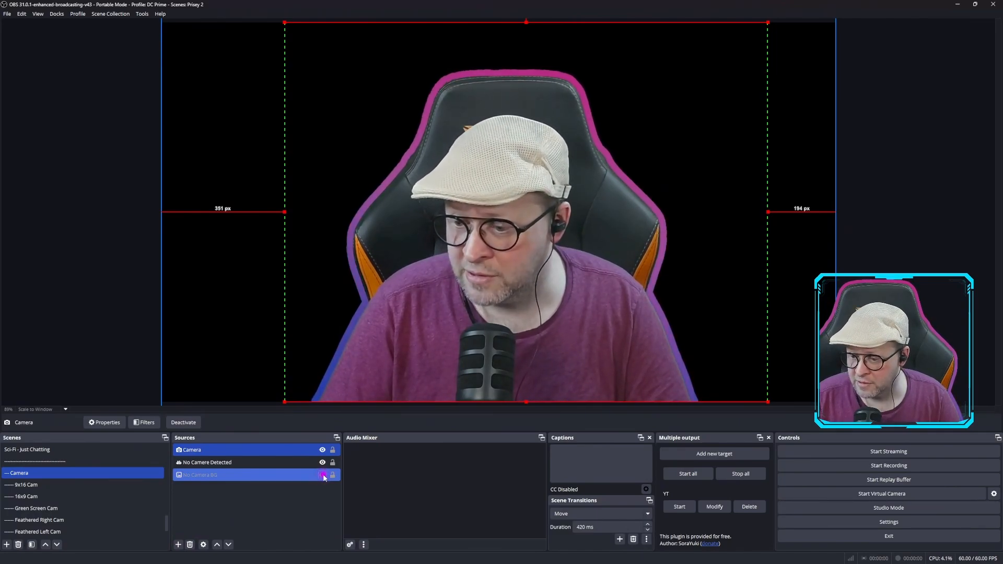
# Check the 16x9 Cam source in the Colorwave - Introduction scene and view the Colorwave - Slide scene
pyautogui.scroll(3, 31, 474)
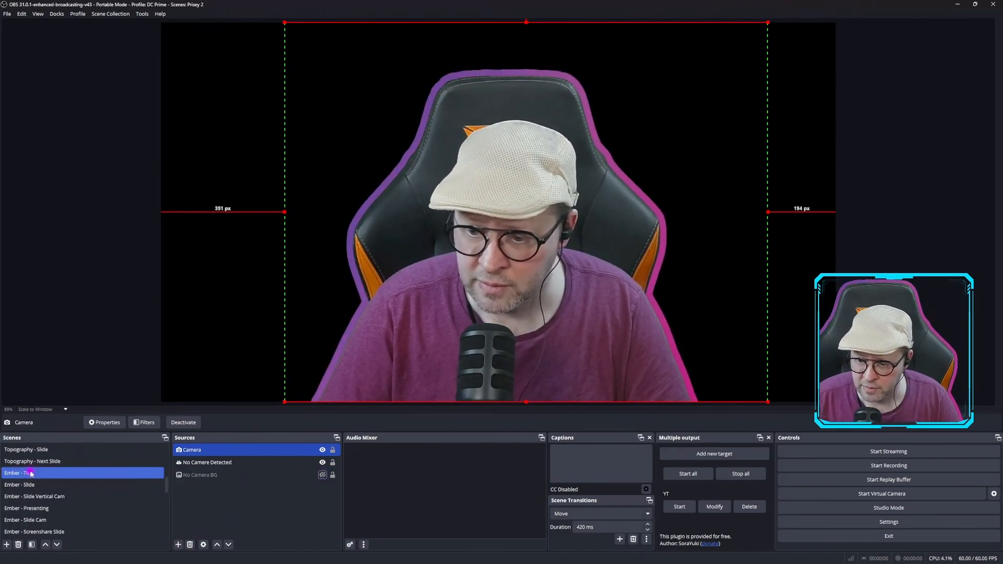
pyautogui.scroll(5, 37, 470)
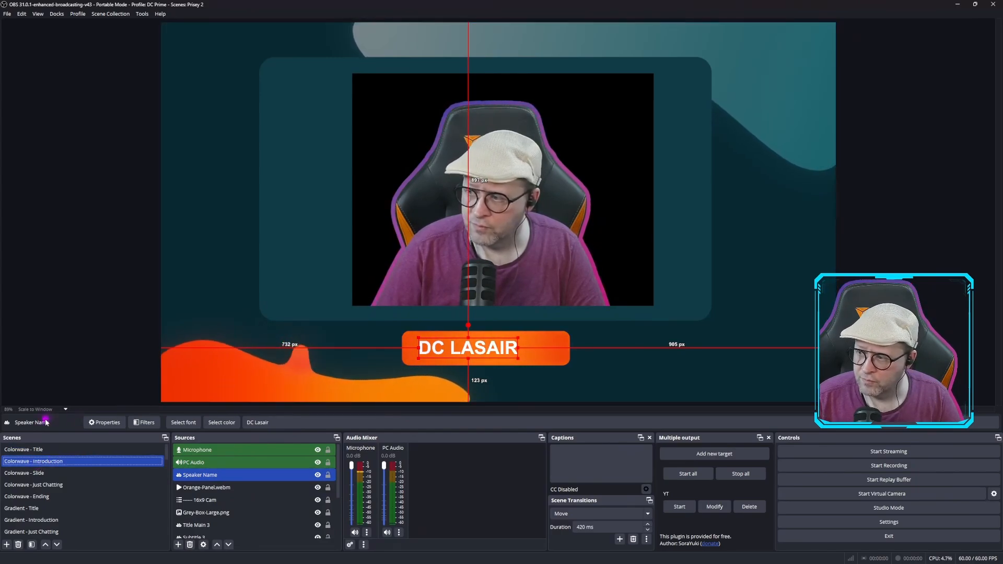
pyautogui.click(391, 226)
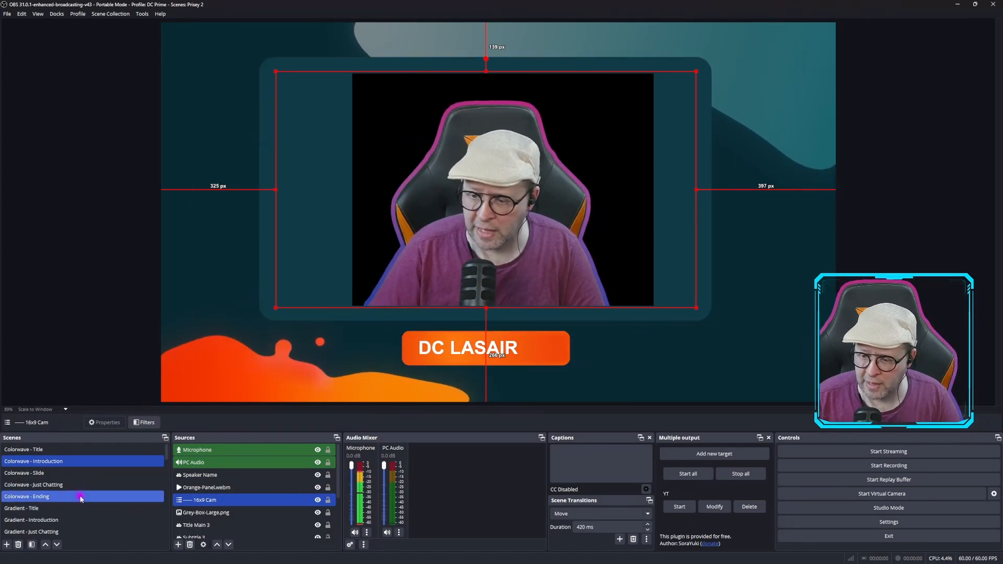
pyautogui.click(46, 474)
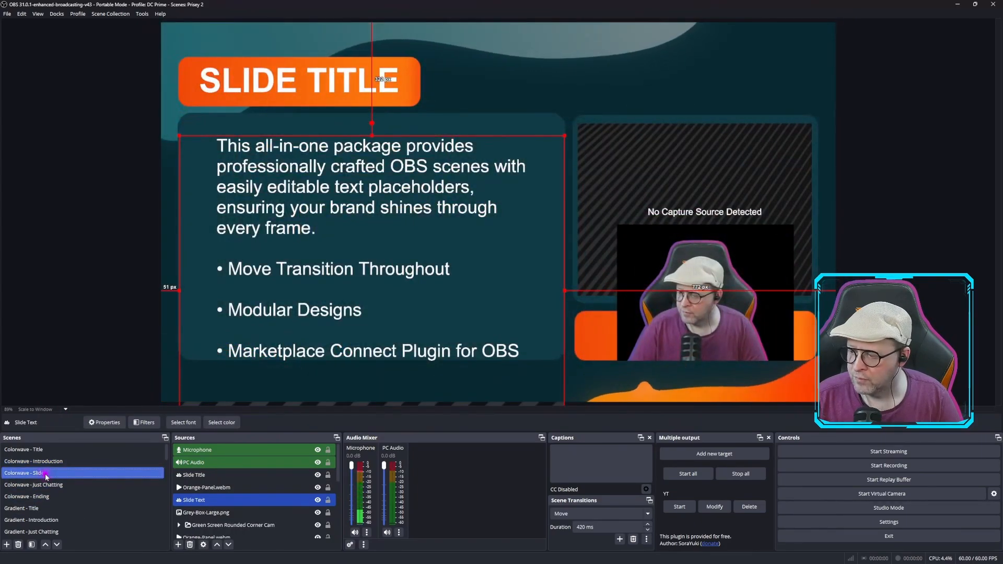